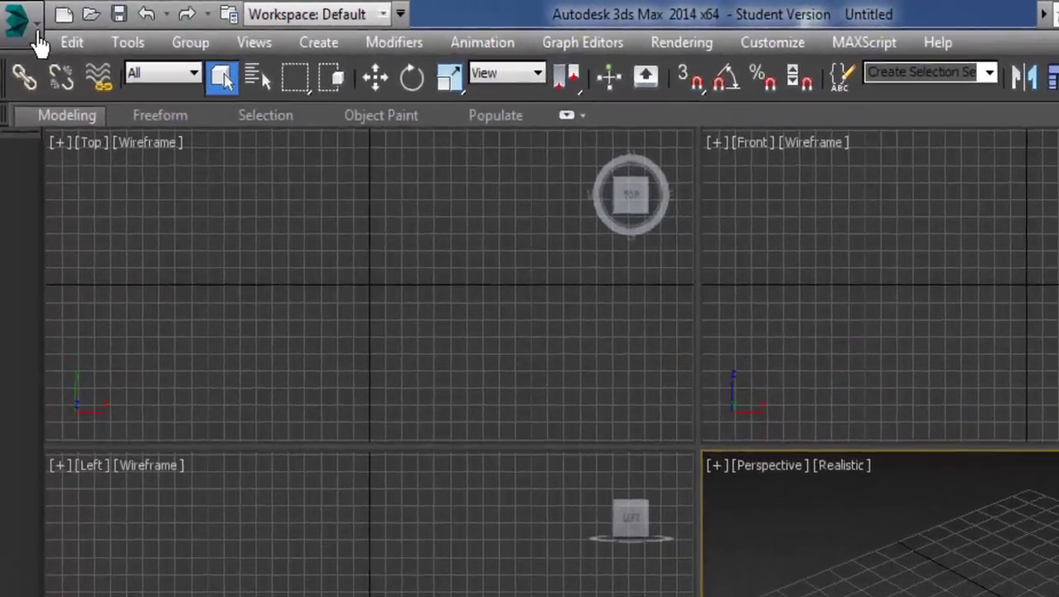
Step: Start an AutoCAD link from the Import menu and open Floor plan.dwg
{"action": "left_click", "coordinate": [25, 24]}
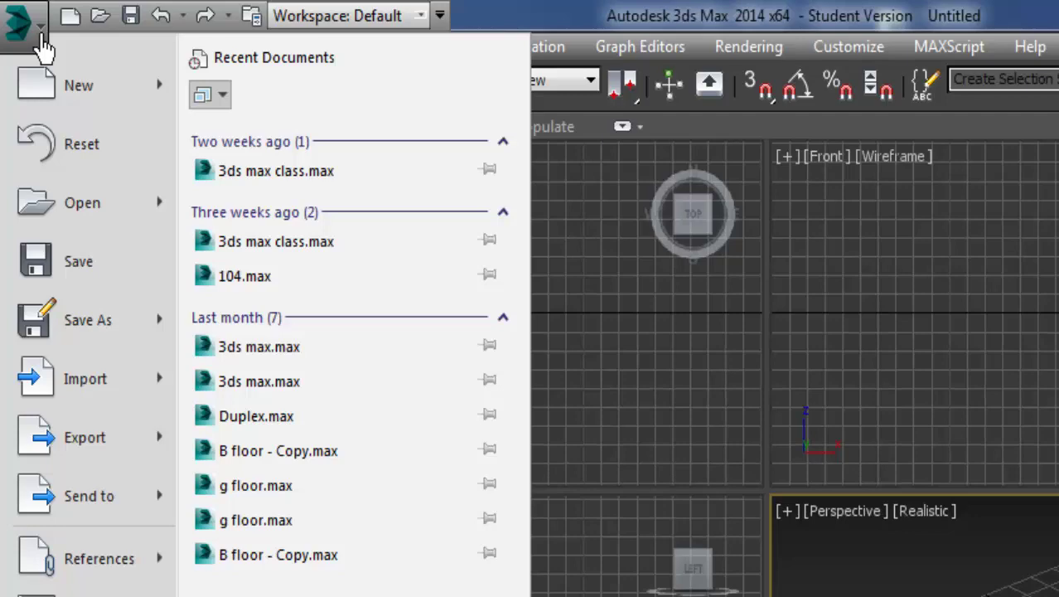
{"action": "left_click", "coordinate": [81, 405]}
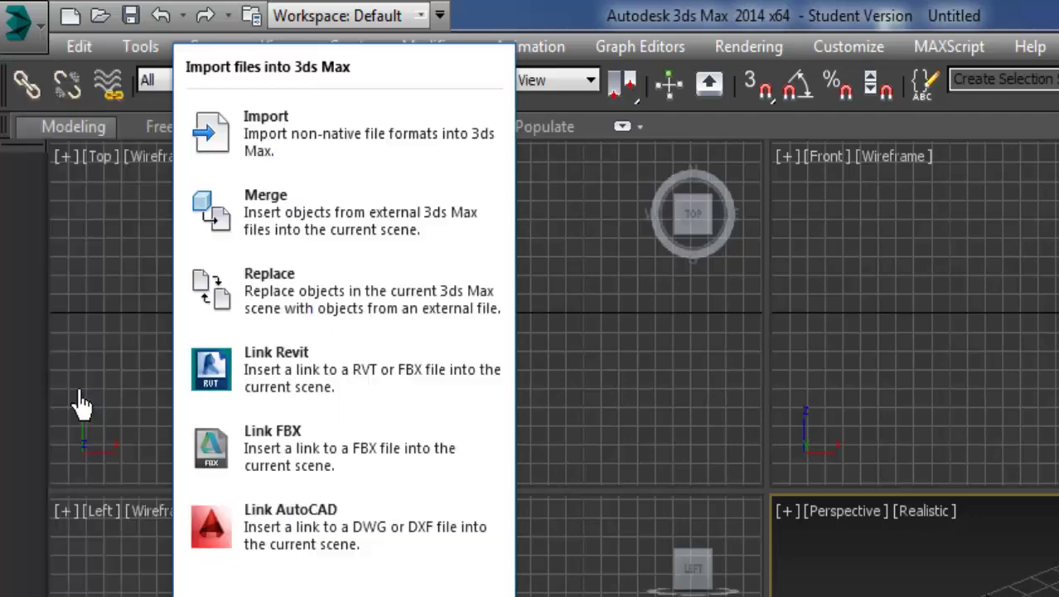
{"action": "left_click", "coordinate": [313, 534]}
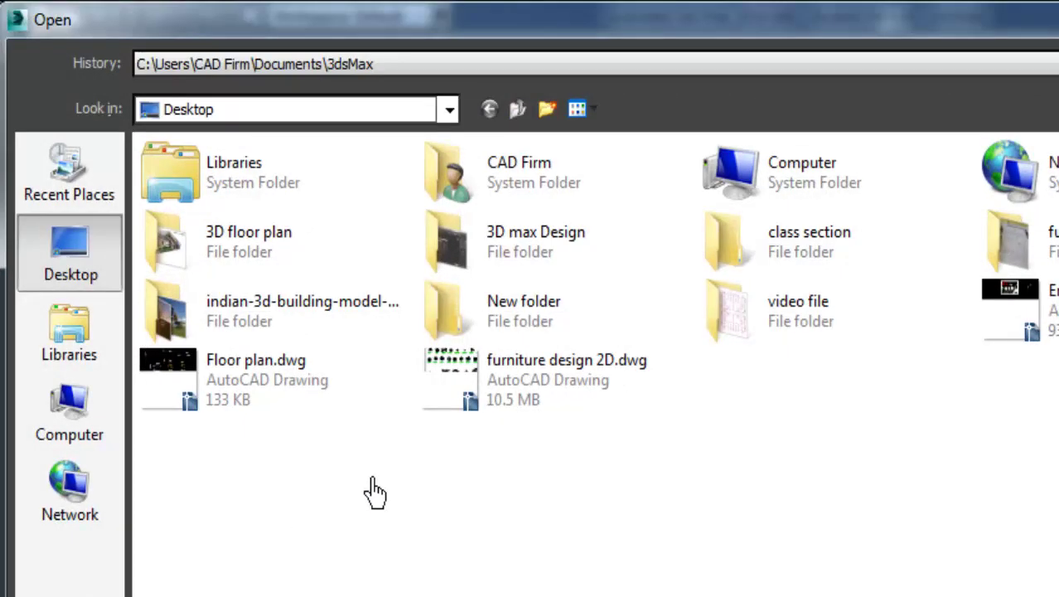
{"action": "left_click", "coordinate": [222, 394]}
{"action": "double_click", "coordinate": [223, 395]}
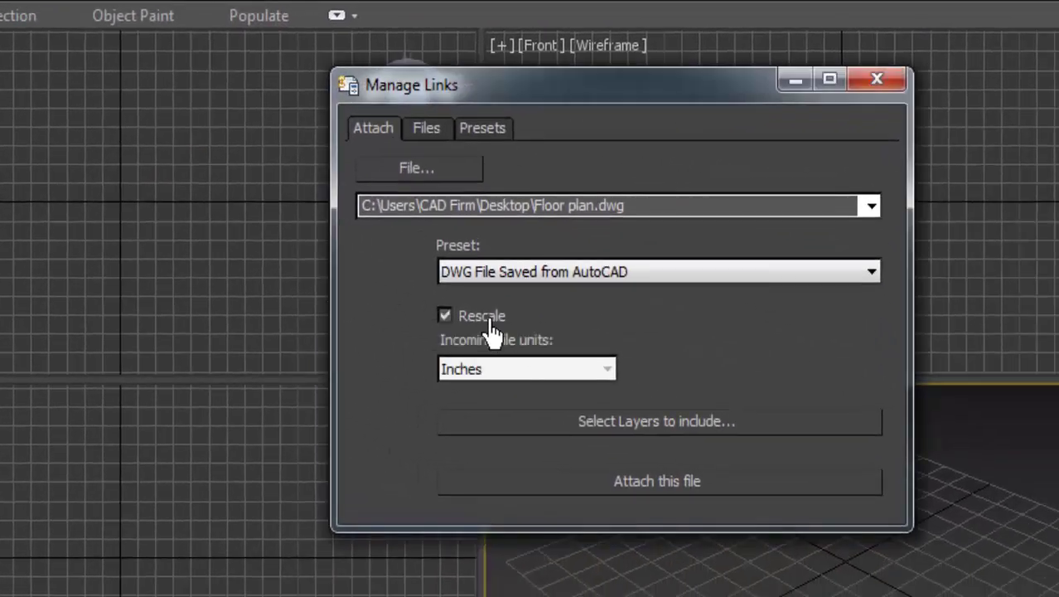
Step: Include the drawing layers chosen from the list and attach the floor plan to the scene
{"action": "left_click", "coordinate": [610, 422]}
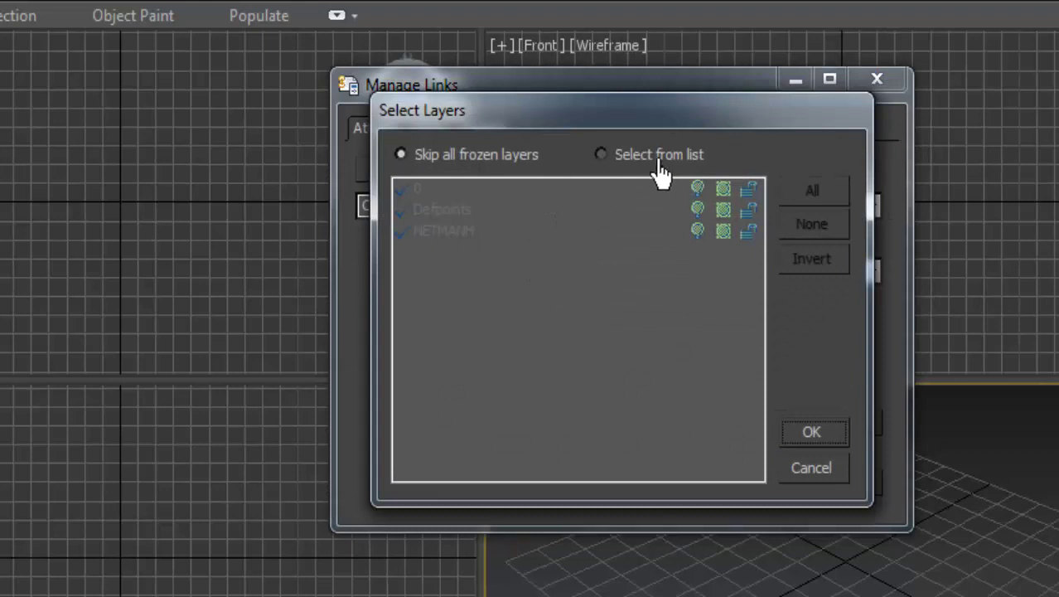
{"action": "left_click", "coordinate": [660, 157]}
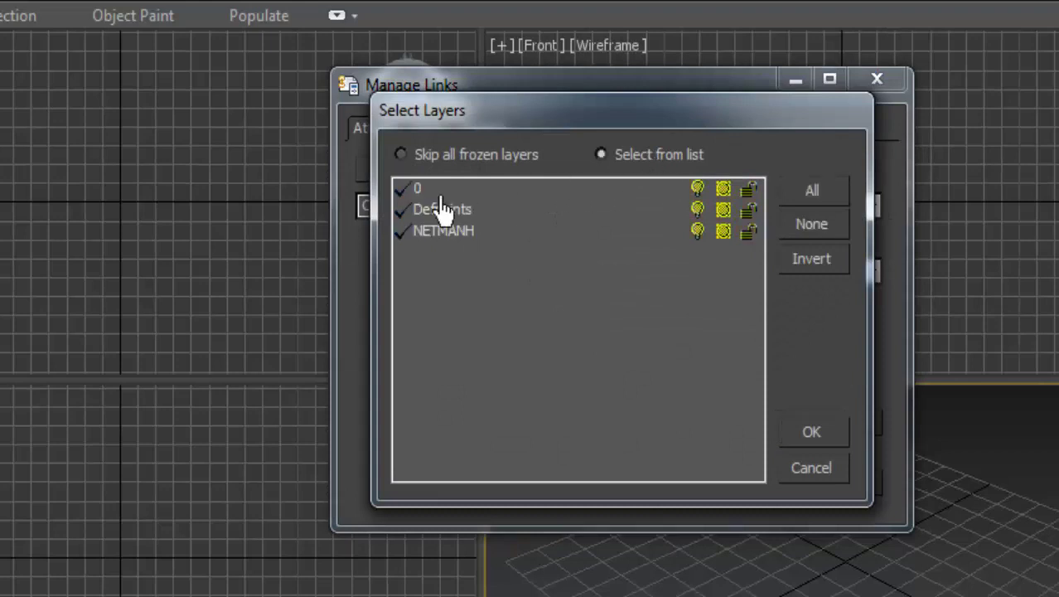
{"action": "left_click", "coordinate": [806, 433]}
{"action": "left_click", "coordinate": [669, 498]}
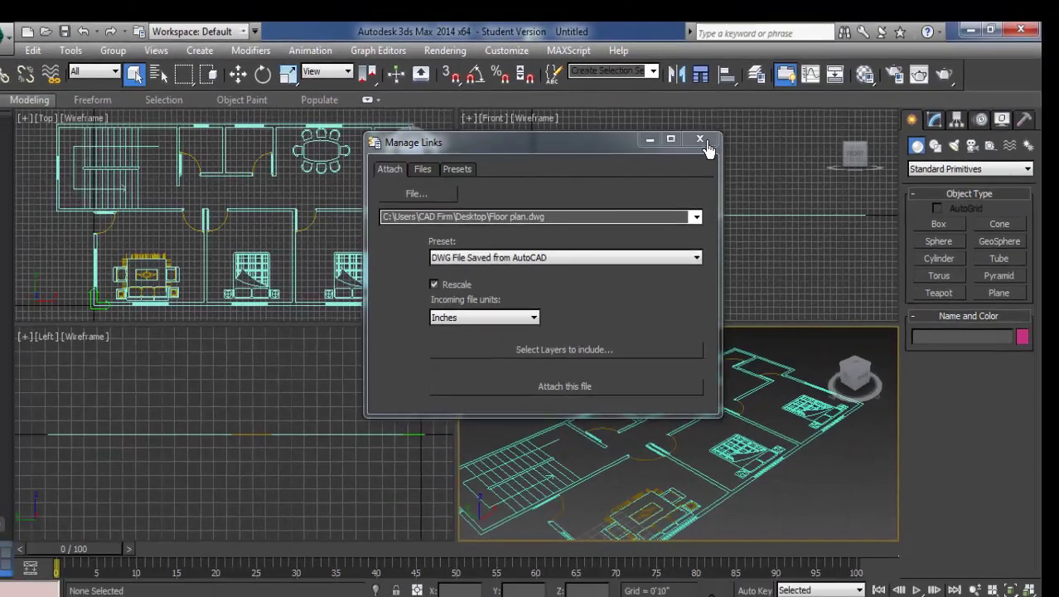
Step: Close Manage Links and maximize the Top viewport with the floor plan framed
{"action": "left_click", "coordinate": [700, 140]}
{"action": "scroll", "coordinate": [220, 236], "scroll_direction": "up", "scroll_amount": 3}
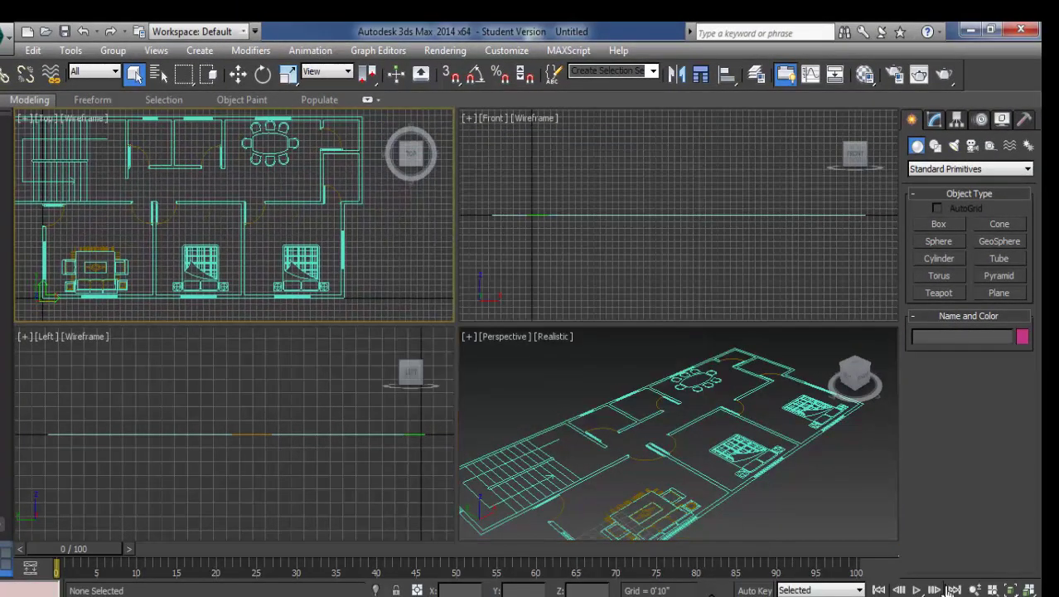
{"action": "key", "text": "alt+w"}
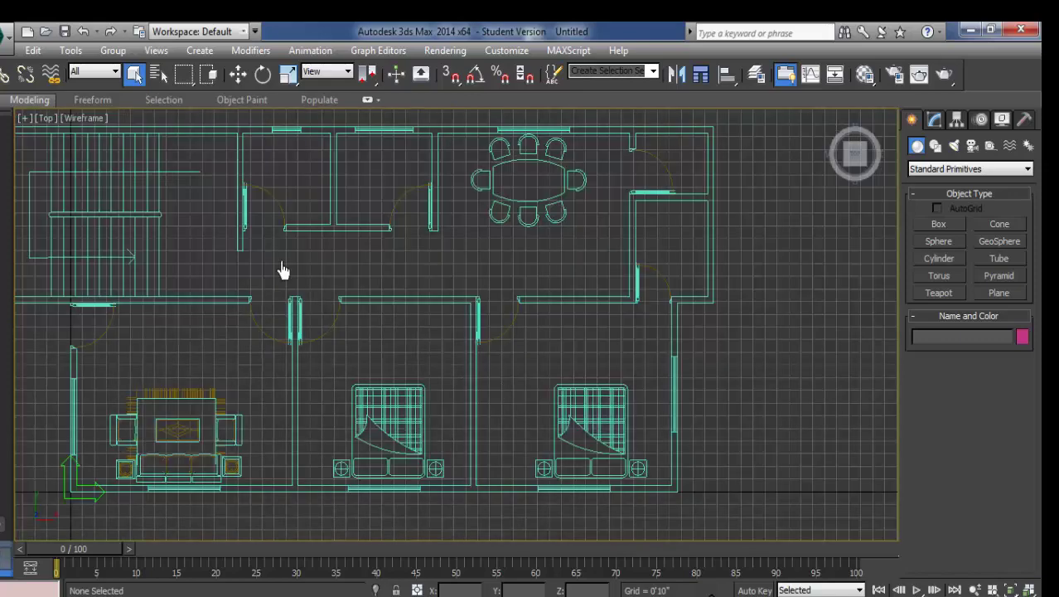
{"action": "middle_click_drag", "start_coordinate": [283, 267], "coordinate": [535, 334]}
{"action": "scroll", "coordinate": [535, 334], "scroll_direction": "down", "scroll_amount": 2}
{"action": "scroll", "coordinate": [323, 278], "scroll_direction": "up", "scroll_amount": 3}
{"action": "middle_click_drag", "start_coordinate": [323, 278], "coordinate": [254, 220]}
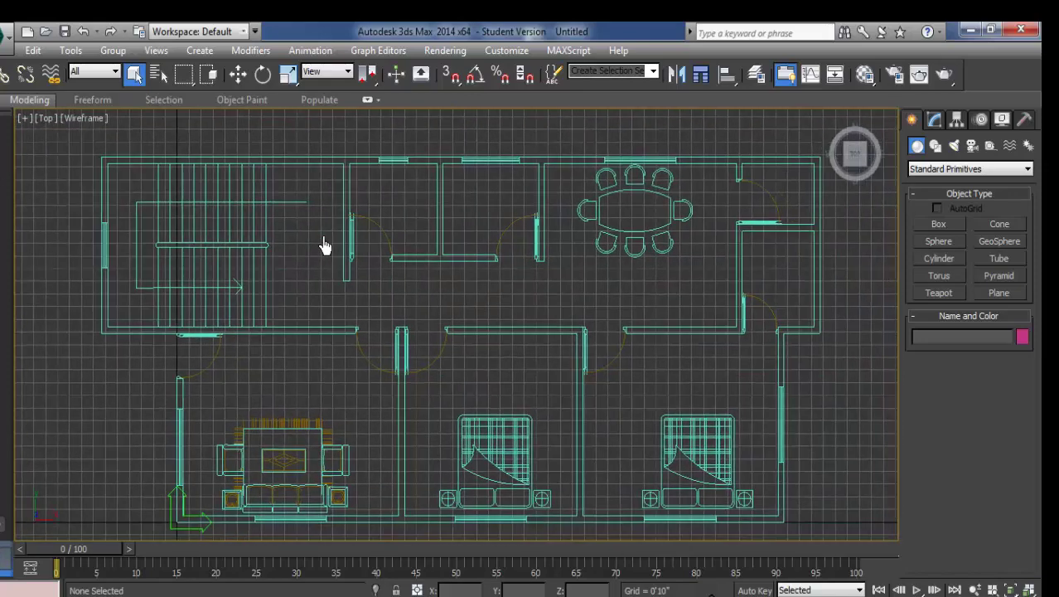
Step: Turn off the grid in the Top viewport and recentre the plan
{"action": "left_click", "coordinate": [25, 120]}
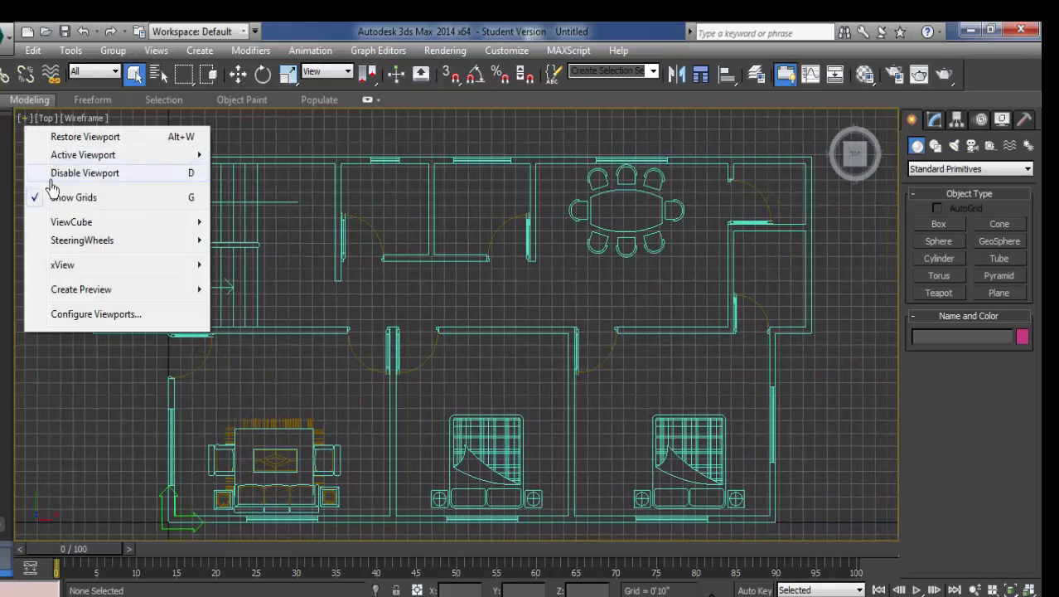
{"action": "left_click", "coordinate": [70, 206]}
{"action": "middle_click_drag", "start_coordinate": [373, 297], "coordinate": [352, 288]}
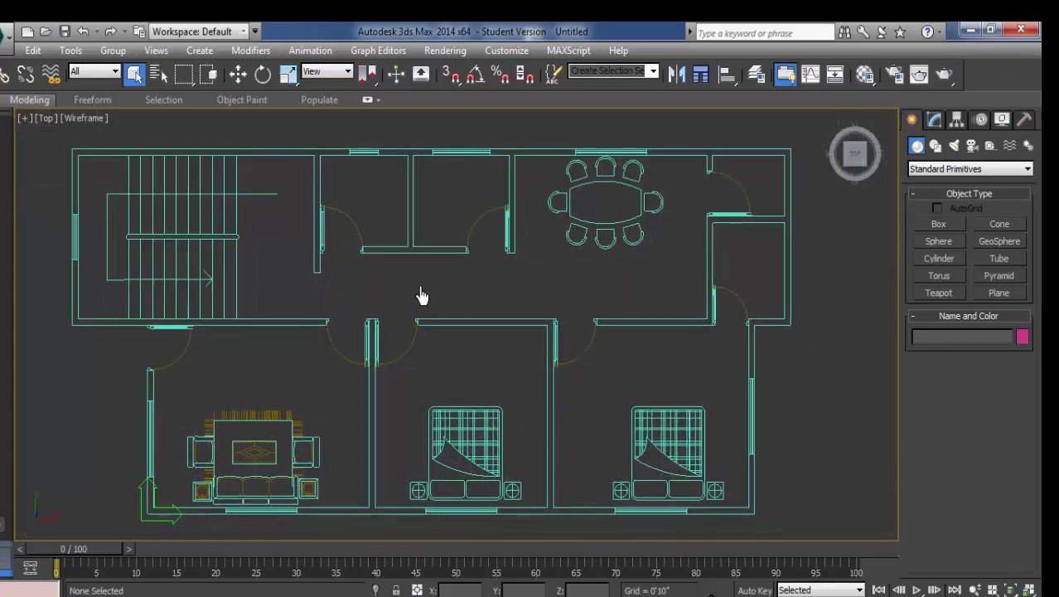
{"action": "middle_click_drag", "start_coordinate": [421, 296], "coordinate": [430, 299]}
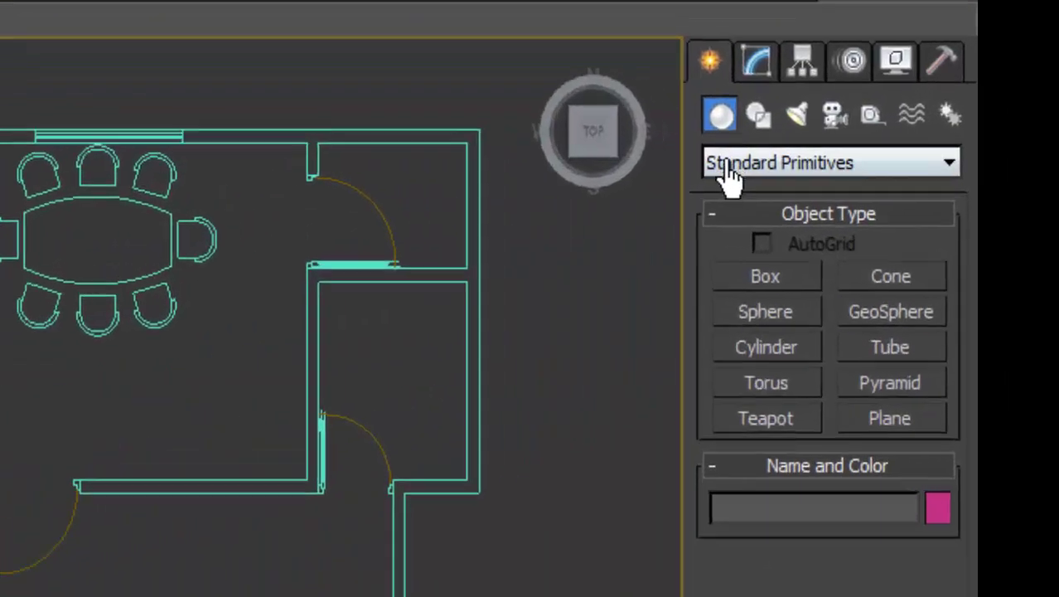
Step: Activate the AEC Extended Wall tool with width 0'5", height 10'0" and Left justification
{"action": "left_click", "coordinate": [922, 168]}
{"action": "left_click", "coordinate": [655, 489]}
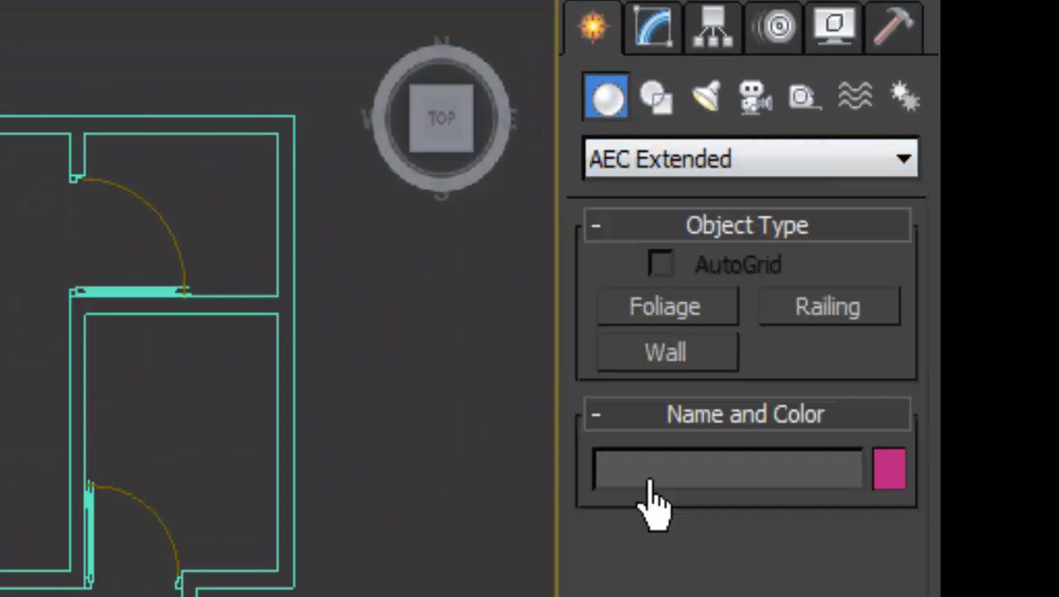
{"action": "left_click", "coordinate": [642, 355]}
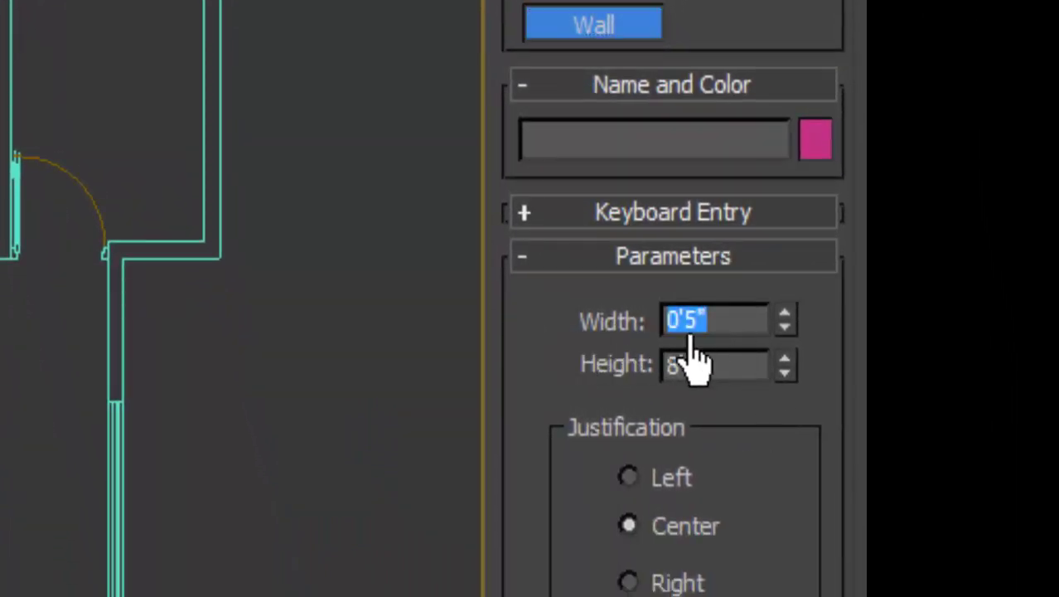
{"action": "key", "text": "Tab"}
{"action": "type", "text": "10'0\""}
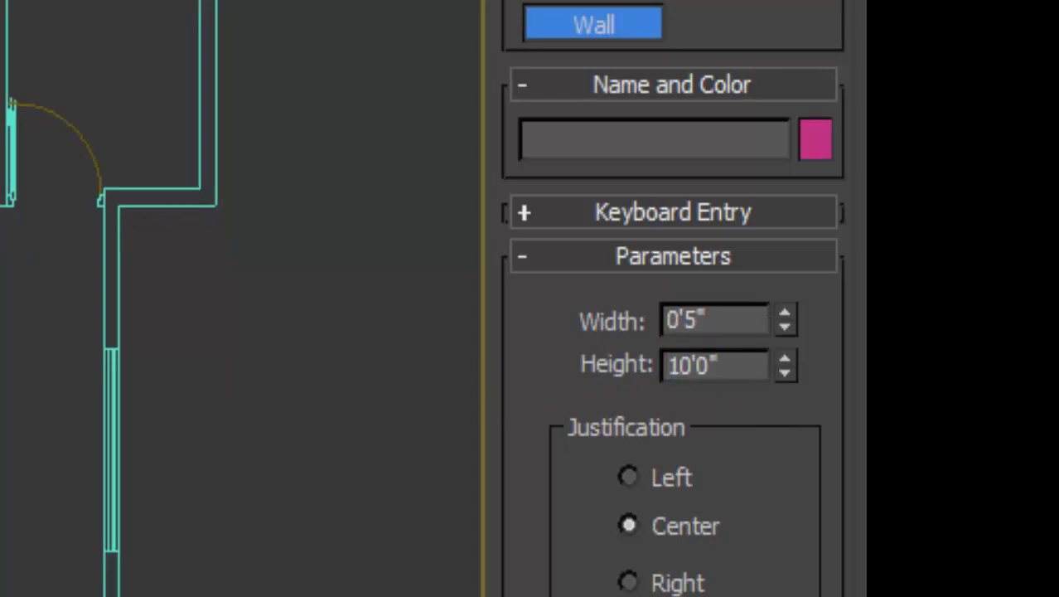
{"action": "left_click", "coordinate": [663, 481]}
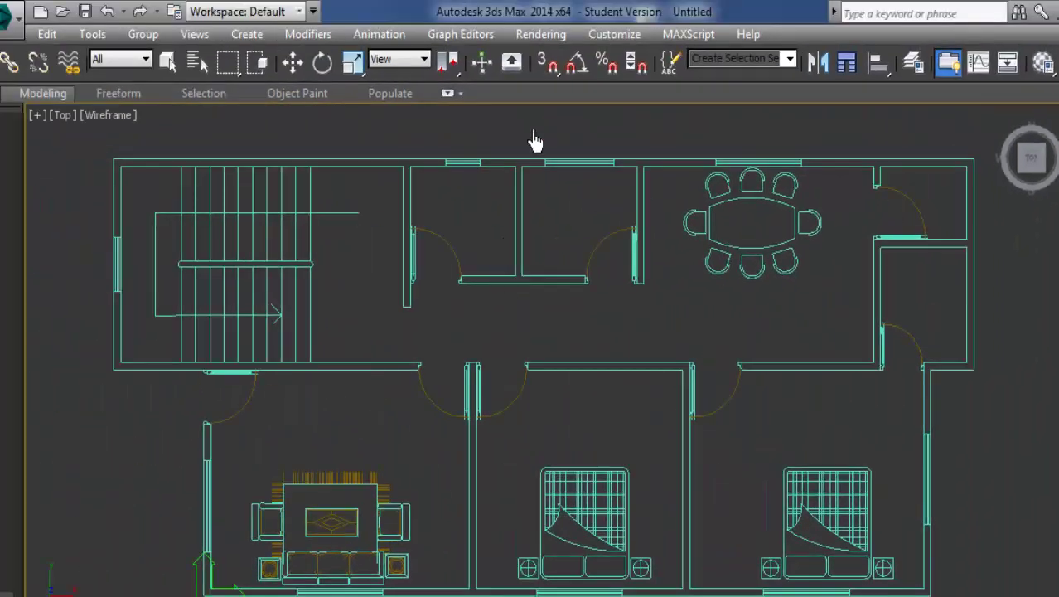
Step: Enable Endpoint snapping with the 3D snap toggle and maximize the Perspective viewport
{"action": "right_click", "coordinate": [553, 72]}
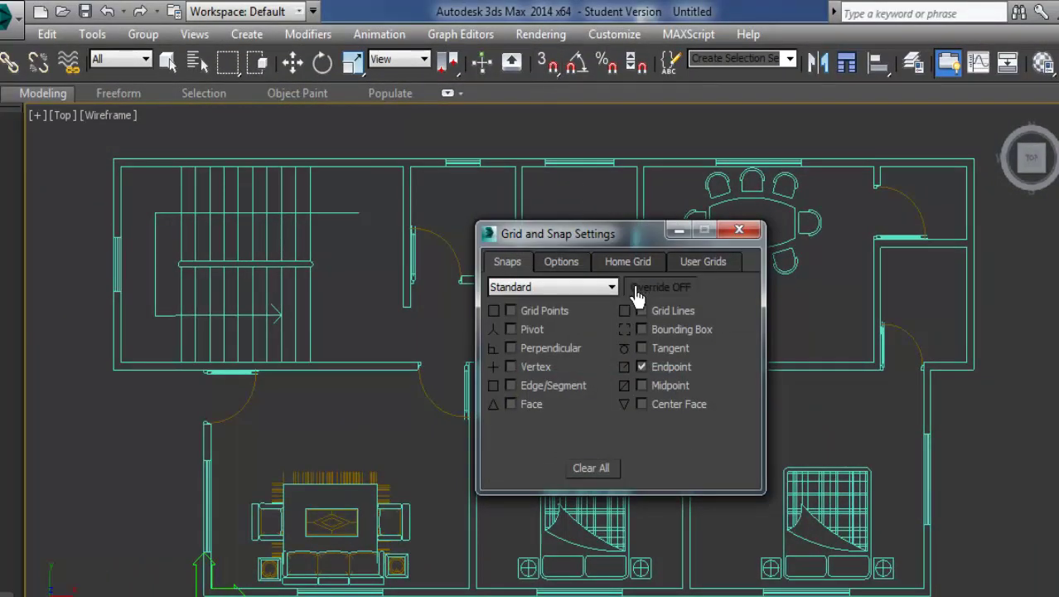
{"action": "left_click", "coordinate": [741, 233]}
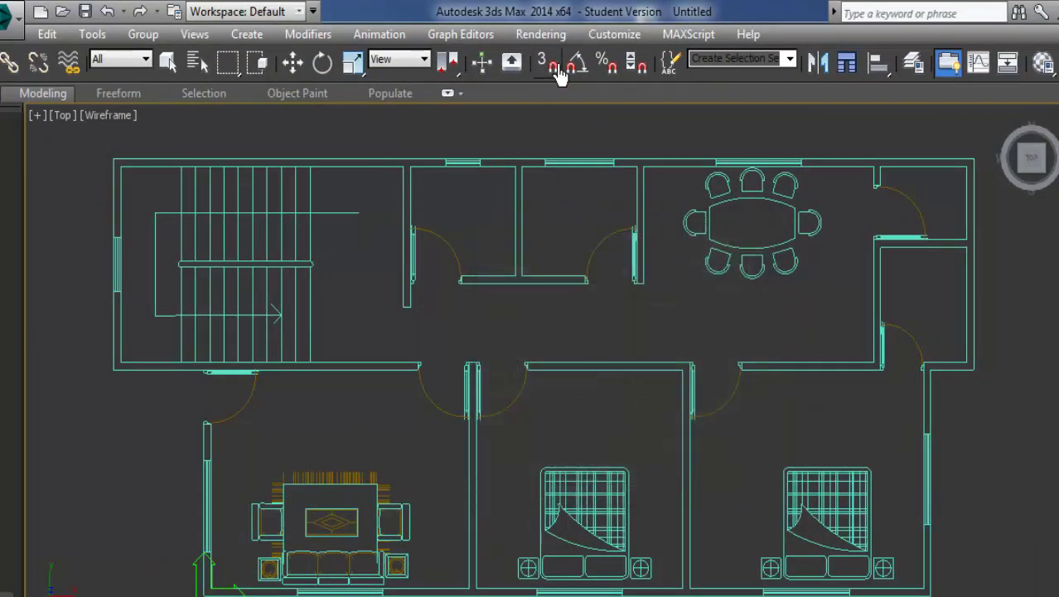
{"action": "left_click", "coordinate": [108, 116]}
{"action": "key", "text": "alt+w"}
{"action": "left_click", "coordinate": [827, 438]}
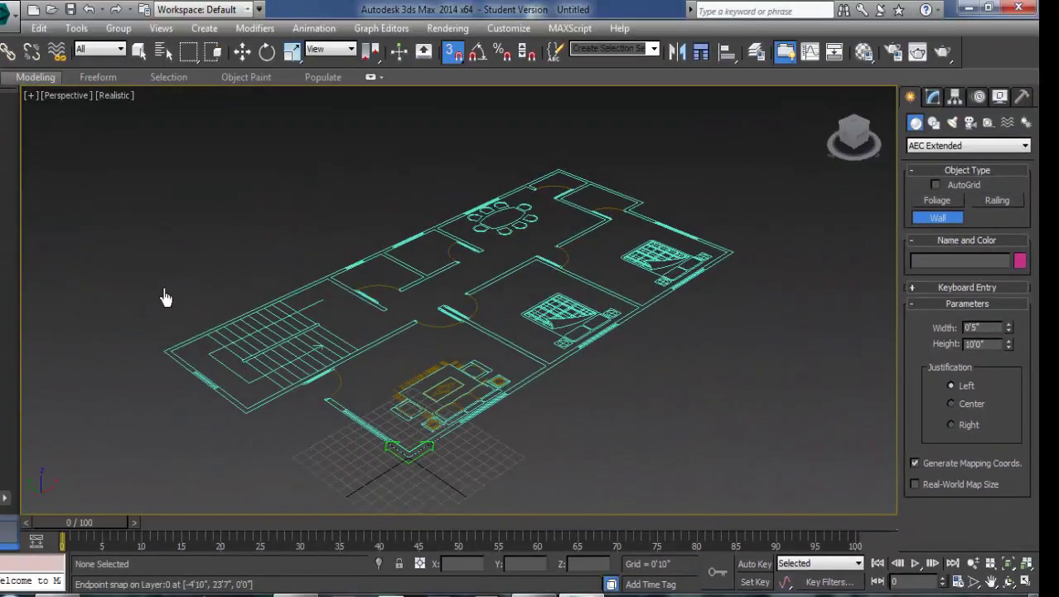
Step: Draw the first 10'0" wall segment from the plan's left corner to the next corner
{"action": "middle_click_drag", "start_coordinate": [166, 296], "coordinate": [492, 331], "text": "alt"}
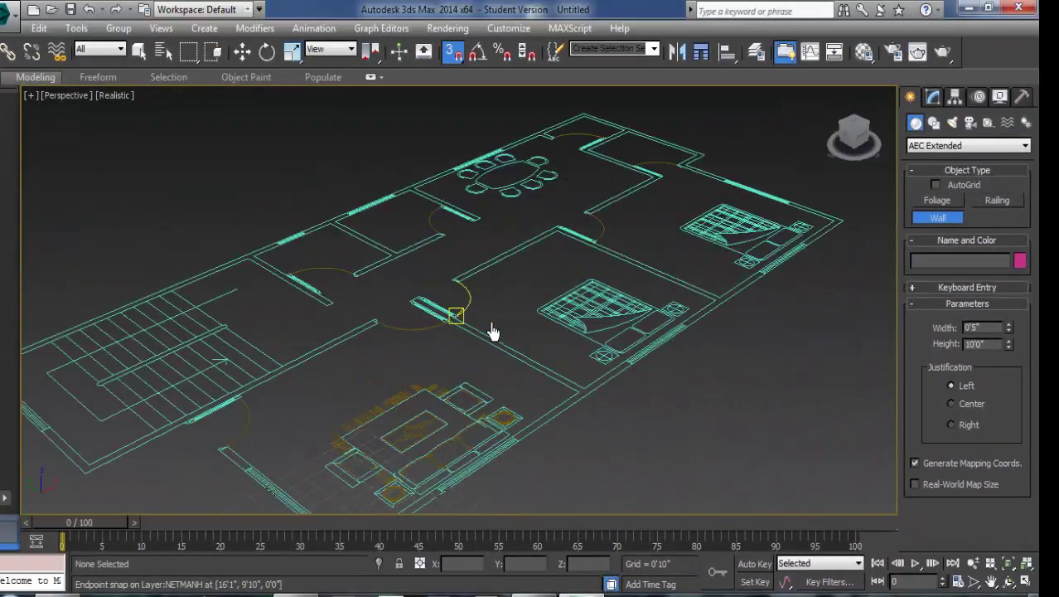
{"action": "scroll", "coordinate": [352, 345], "scroll_direction": "up", "scroll_amount": 3}
{"action": "scroll", "coordinate": [220, 378], "scroll_direction": "up", "scroll_amount": 2}
{"action": "scroll", "coordinate": [197, 379], "scroll_direction": "up", "scroll_amount": 3}
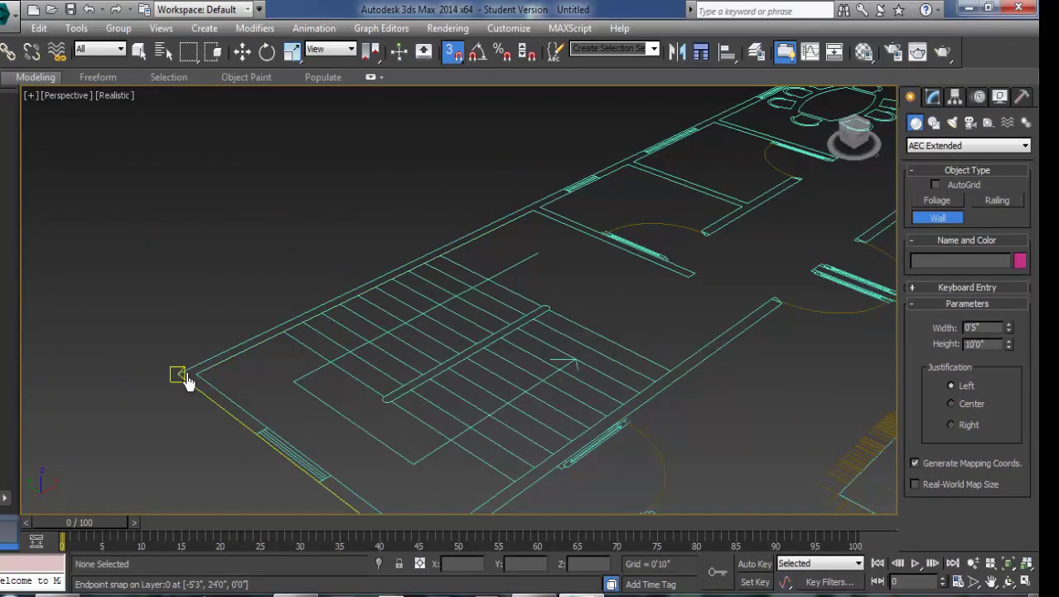
{"action": "left_click", "coordinate": [236, 346]}
{"action": "scroll", "coordinate": [249, 356], "scroll_direction": "down", "scroll_amount": 3}
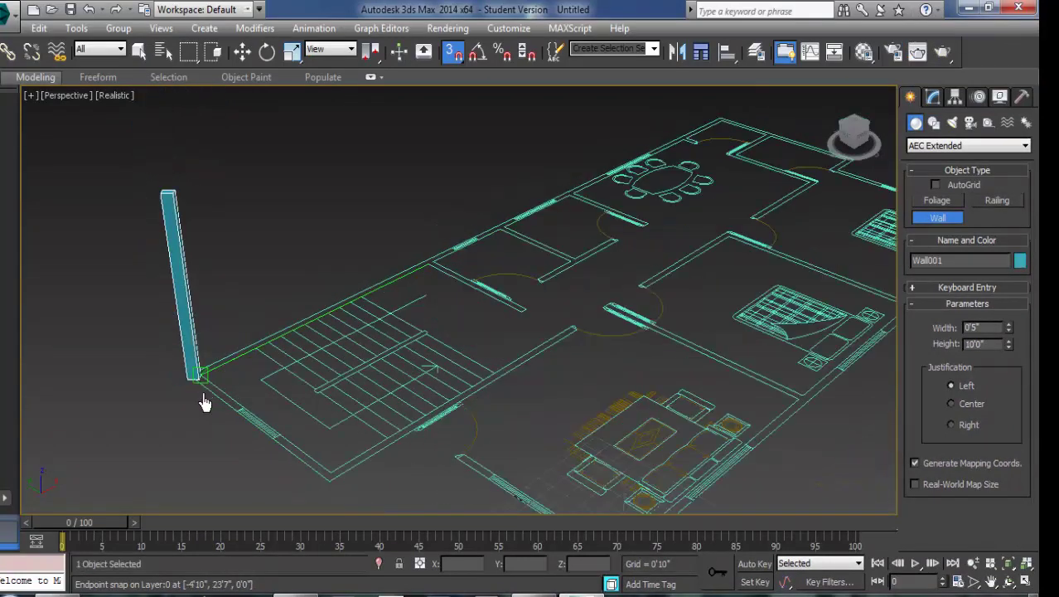
{"action": "scroll", "coordinate": [235, 392], "scroll_direction": "down", "scroll_amount": 2}
{"action": "scroll", "coordinate": [336, 331], "scroll_direction": "up", "scroll_amount": 5}
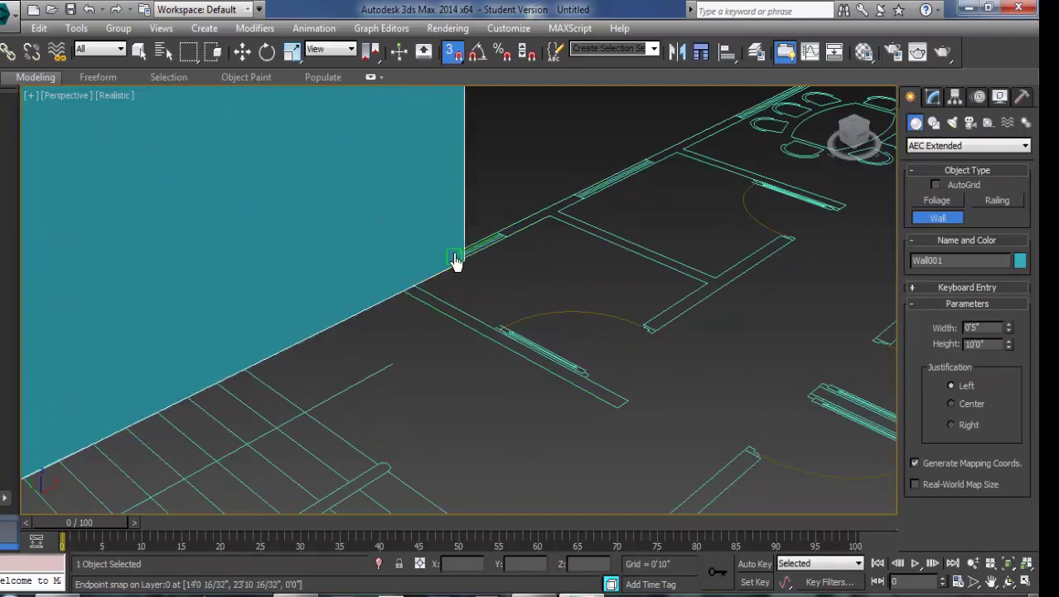
{"action": "left_click", "coordinate": [447, 261]}
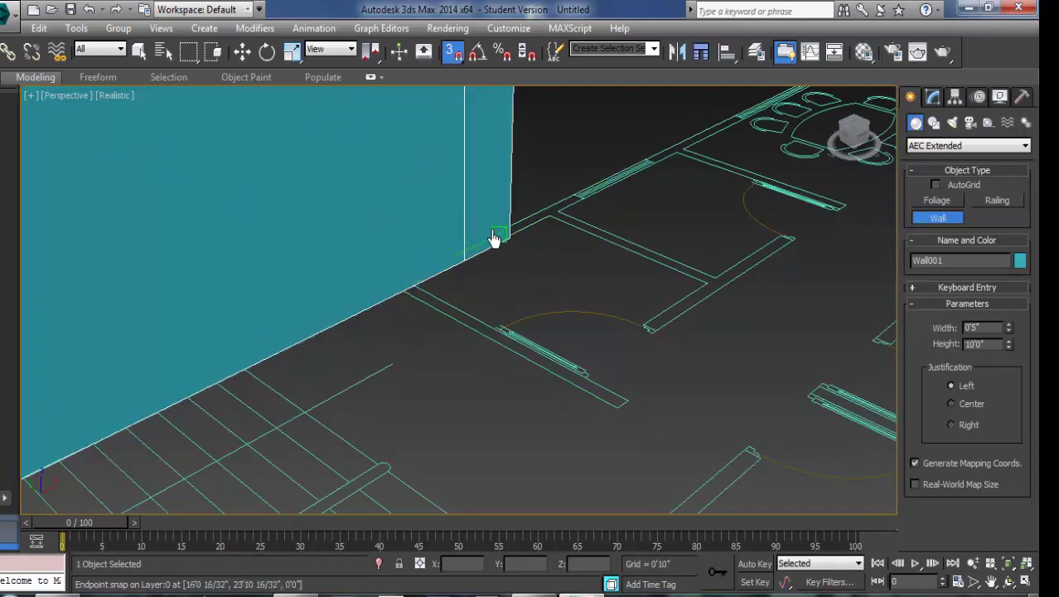
Step: Continue the wall through snapped plan corners past the dining table
{"action": "middle_click_drag", "start_coordinate": [496, 279], "coordinate": [277, 393]}
{"action": "left_click", "coordinate": [278, 386]}
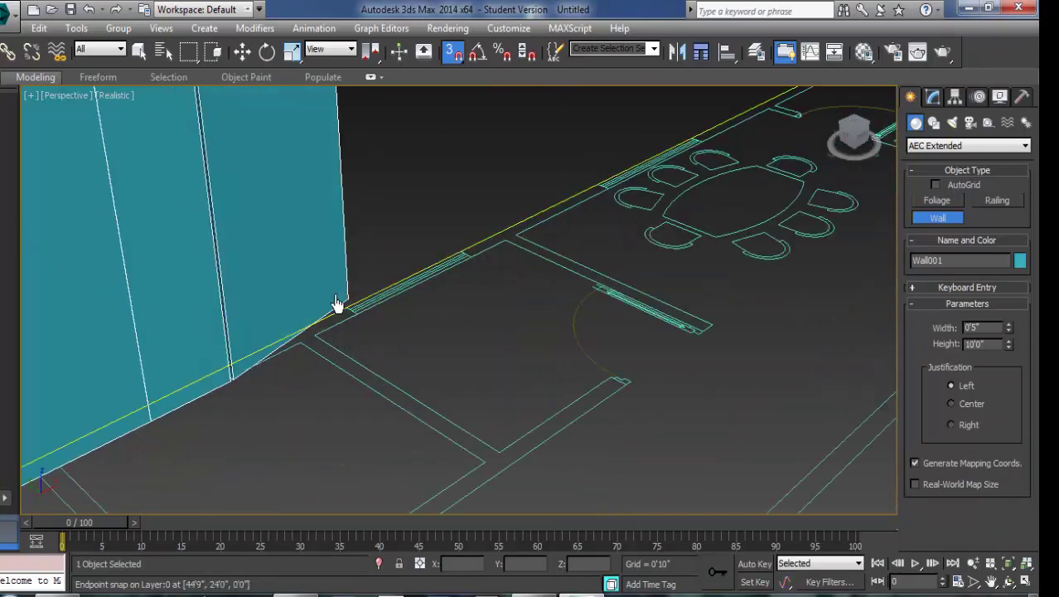
{"action": "left_click", "coordinate": [348, 315]}
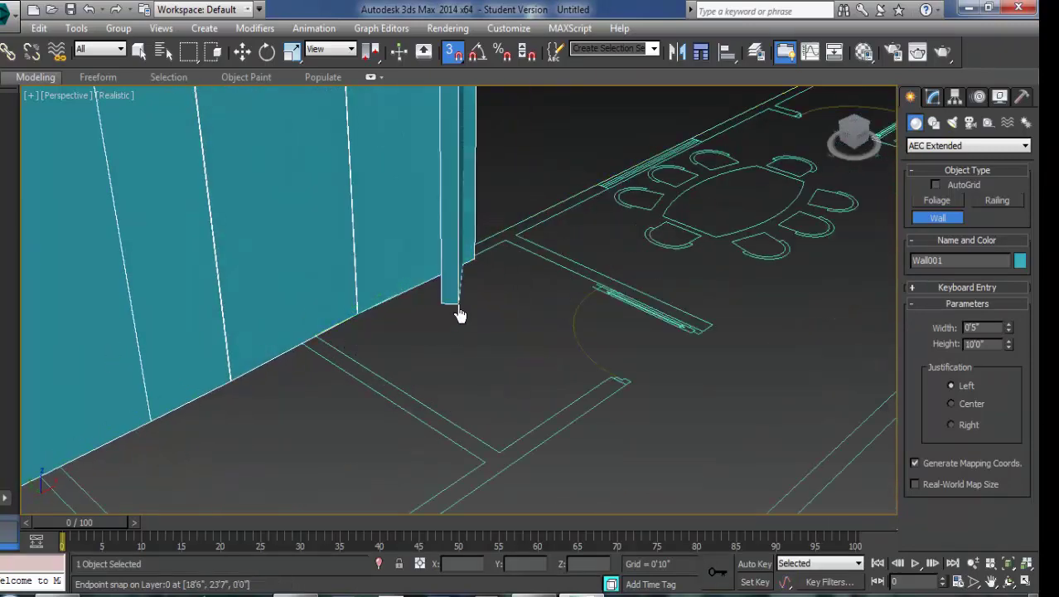
{"action": "middle_click_drag", "start_coordinate": [458, 314], "coordinate": [189, 509]}
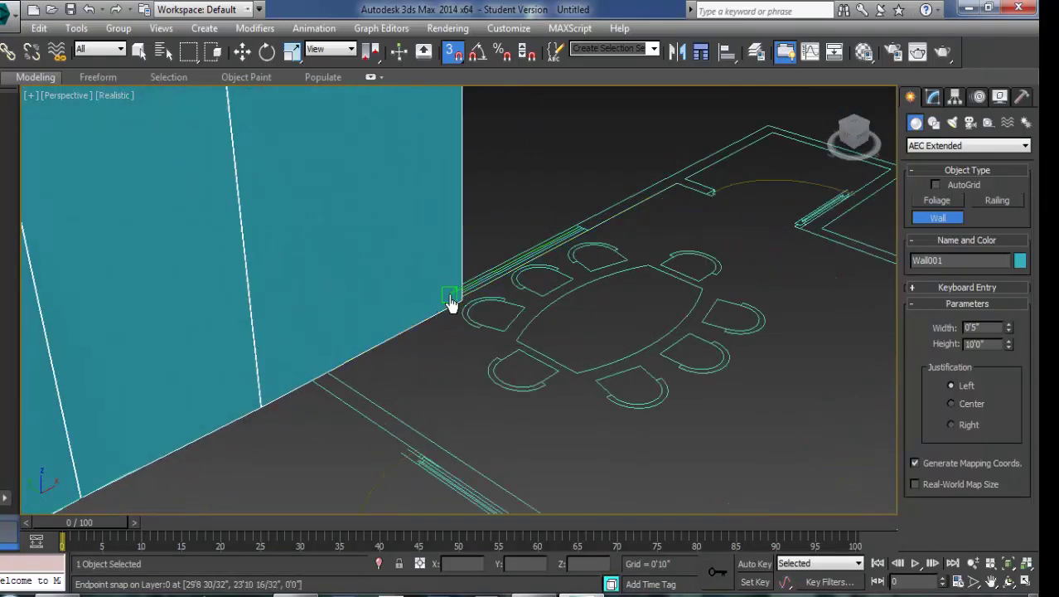
{"action": "left_click", "coordinate": [452, 300]}
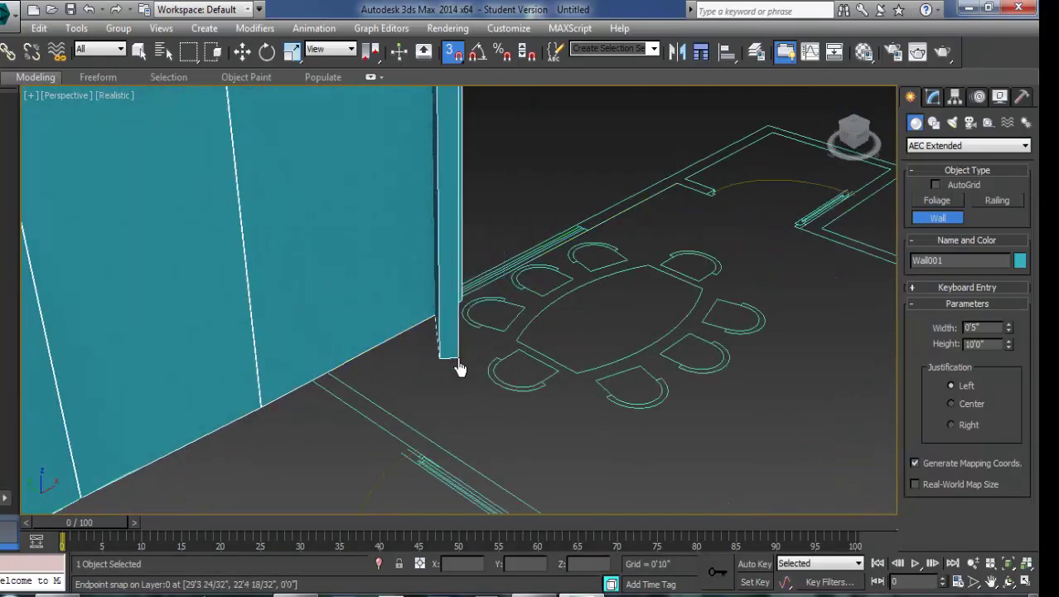
{"action": "scroll", "coordinate": [393, 394], "scroll_direction": "down", "scroll_amount": 3}
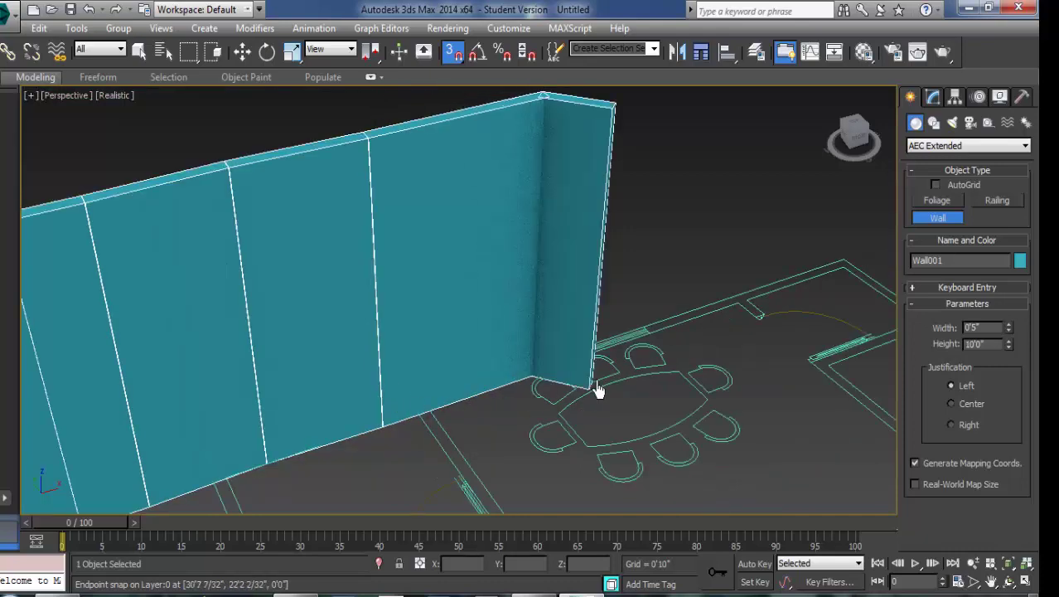
{"action": "scroll", "coordinate": [600, 391], "scroll_direction": "up", "scroll_amount": 3}
{"action": "scroll", "coordinate": [643, 334], "scroll_direction": "up", "scroll_amount": 2}
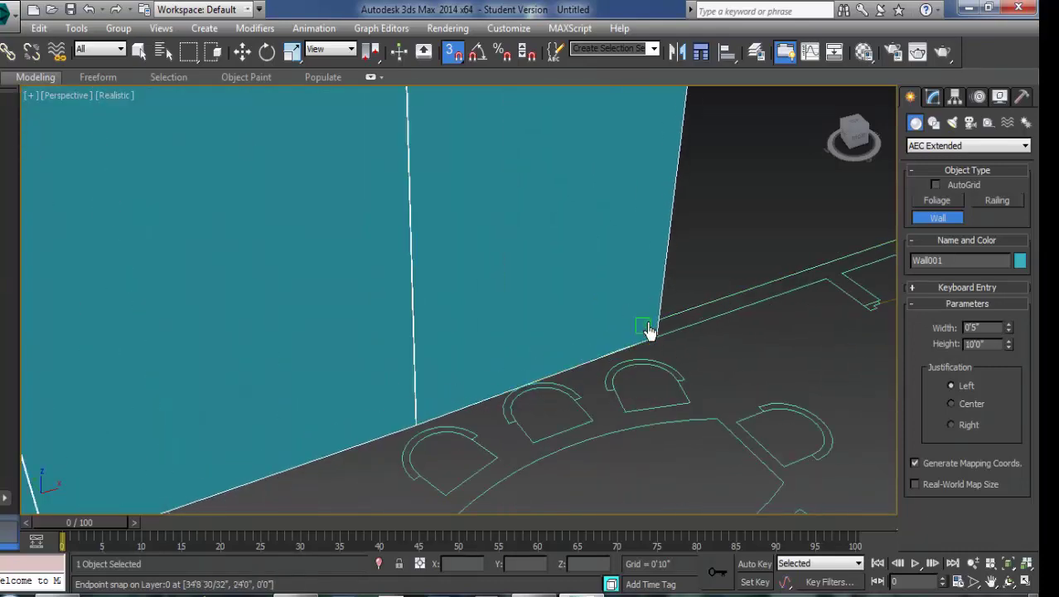
{"action": "left_click", "coordinate": [649, 330]}
{"action": "scroll", "coordinate": [493, 374], "scroll_direction": "down", "scroll_amount": 2}
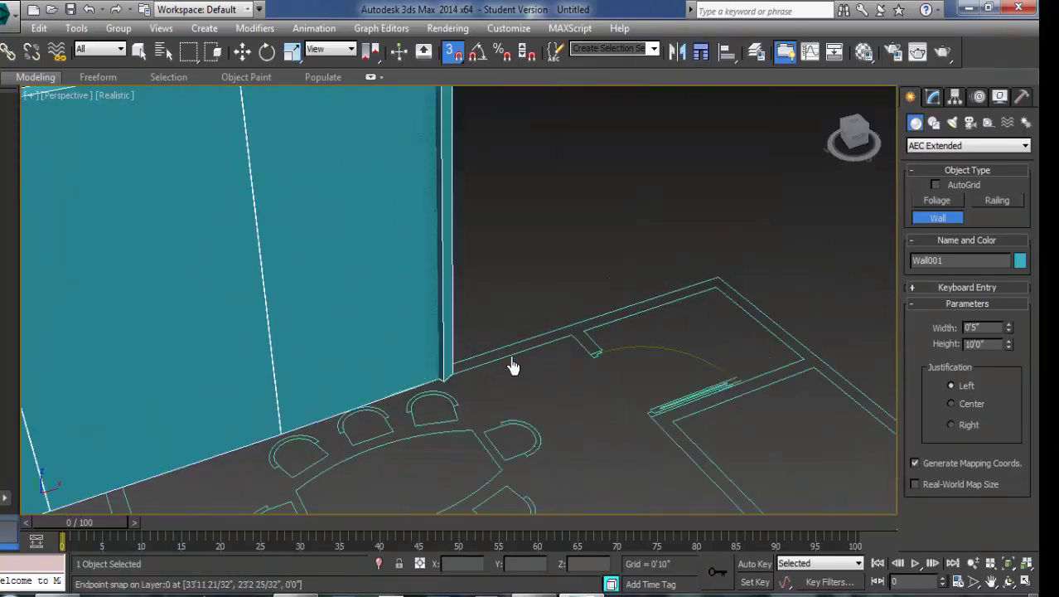
Step: Extend the wall through the corners around the bedroom and beside the door
{"action": "left_click", "coordinate": [481, 284]}
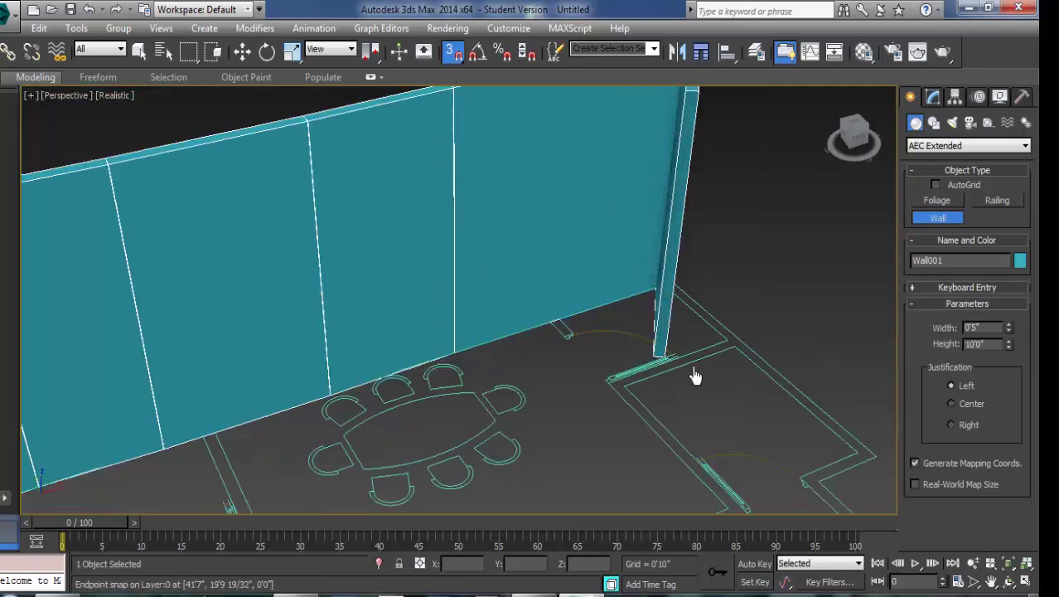
{"action": "middle_click_drag", "start_coordinate": [693, 371], "coordinate": [610, 271]}
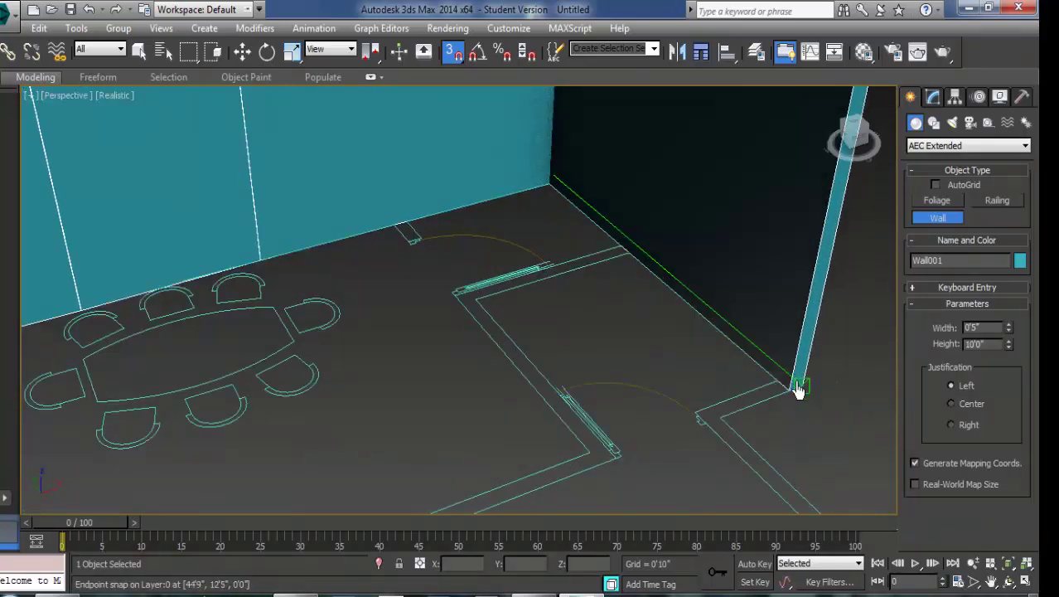
{"action": "left_click", "coordinate": [798, 389]}
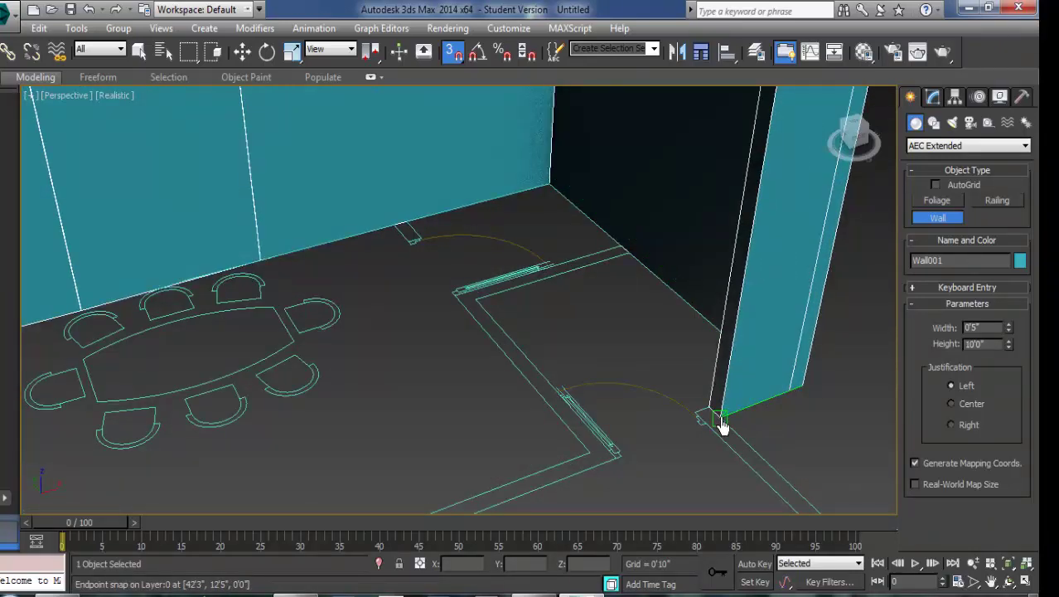
{"action": "left_click", "coordinate": [721, 425]}
{"action": "middle_click_drag", "start_coordinate": [806, 461], "coordinate": [594, 260]}
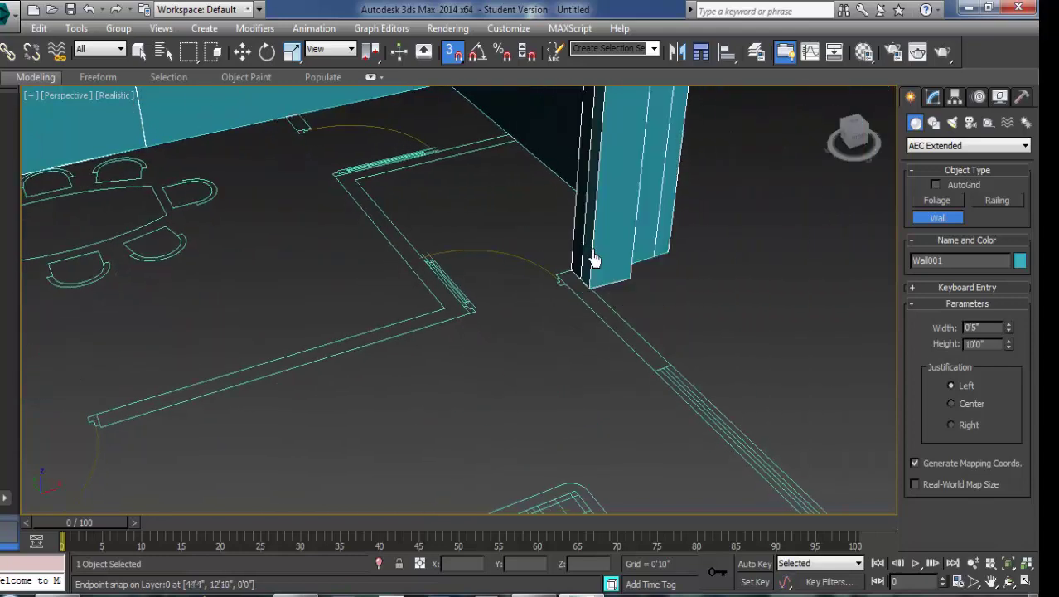
{"action": "left_click", "coordinate": [668, 365]}
Step: Carry the wall past the desk area to its final endpoint and end the wall run
{"action": "middle_click_drag", "start_coordinate": [726, 396], "coordinate": [508, 230]}
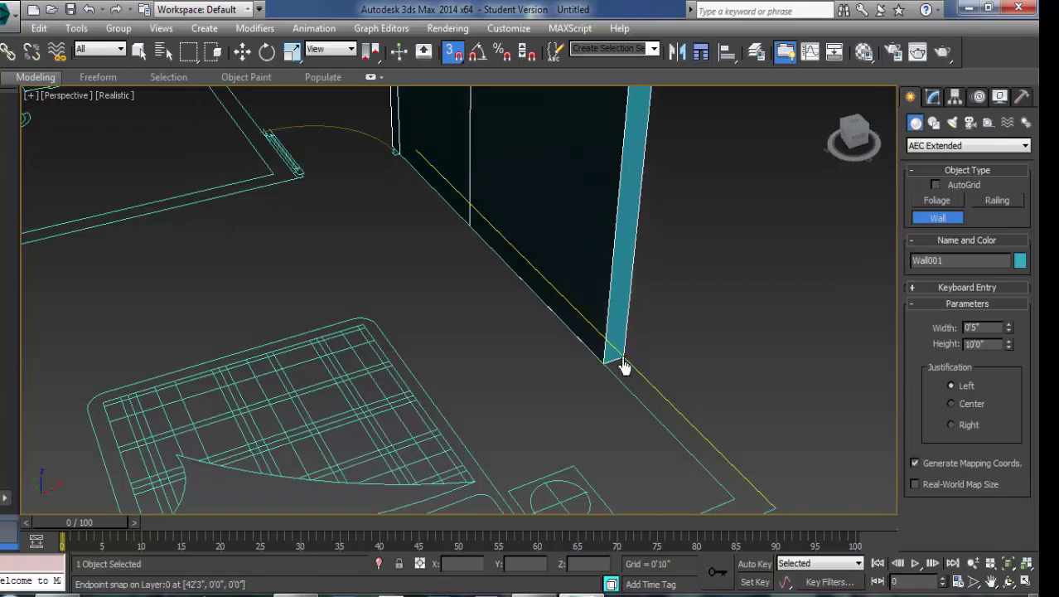
{"action": "middle_click_drag", "start_coordinate": [674, 385], "coordinate": [691, 362], "text": "alt"}
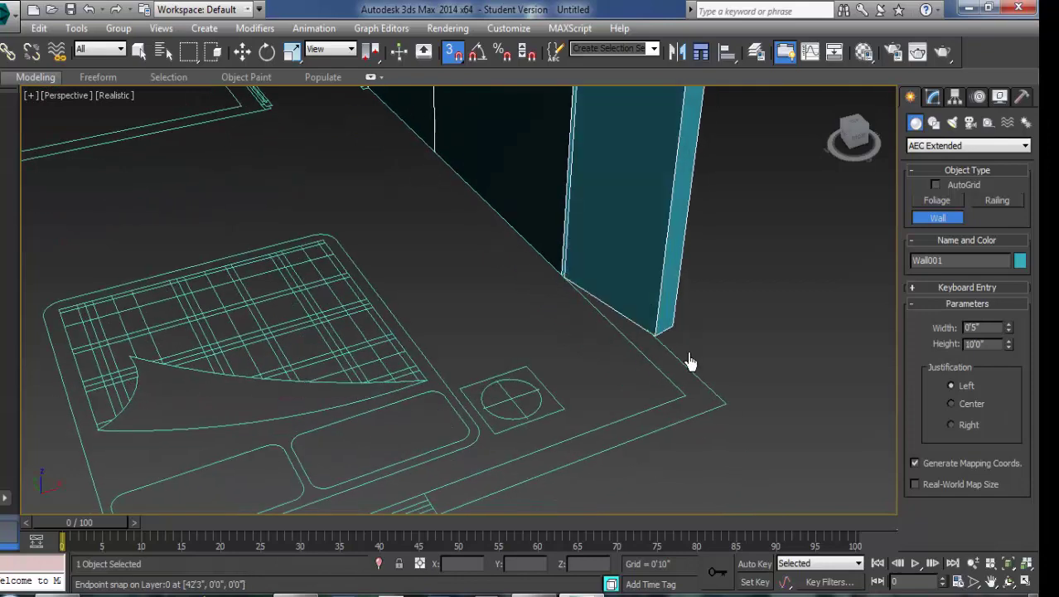
{"action": "middle_click_drag", "start_coordinate": [606, 462], "coordinate": [564, 334], "text": "alt"}
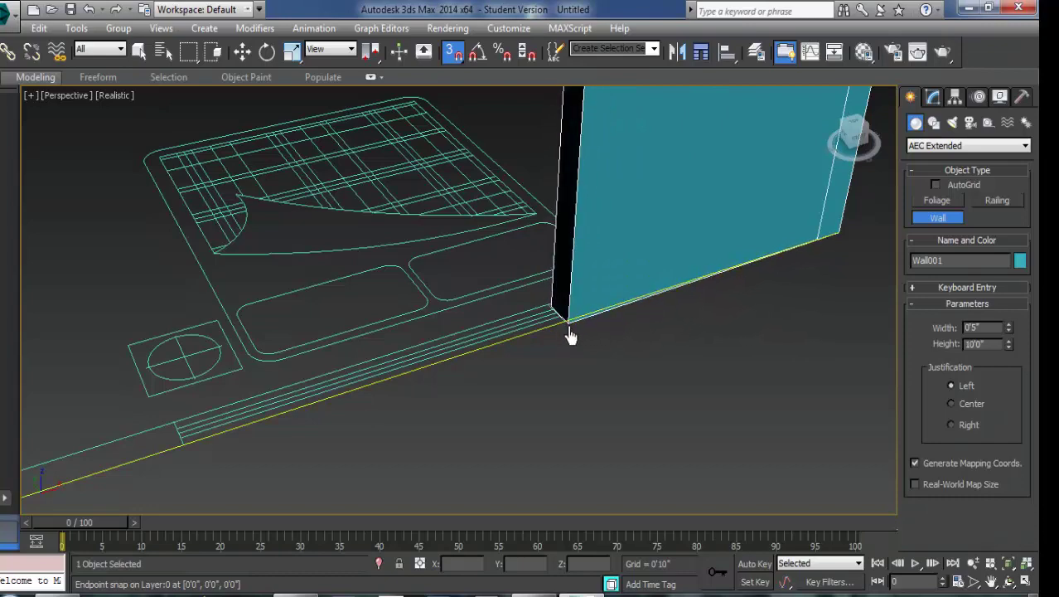
{"action": "scroll", "coordinate": [566, 328], "scroll_direction": "up", "scroll_amount": 2}
{"action": "scroll", "coordinate": [569, 311], "scroll_direction": "up", "scroll_amount": 2}
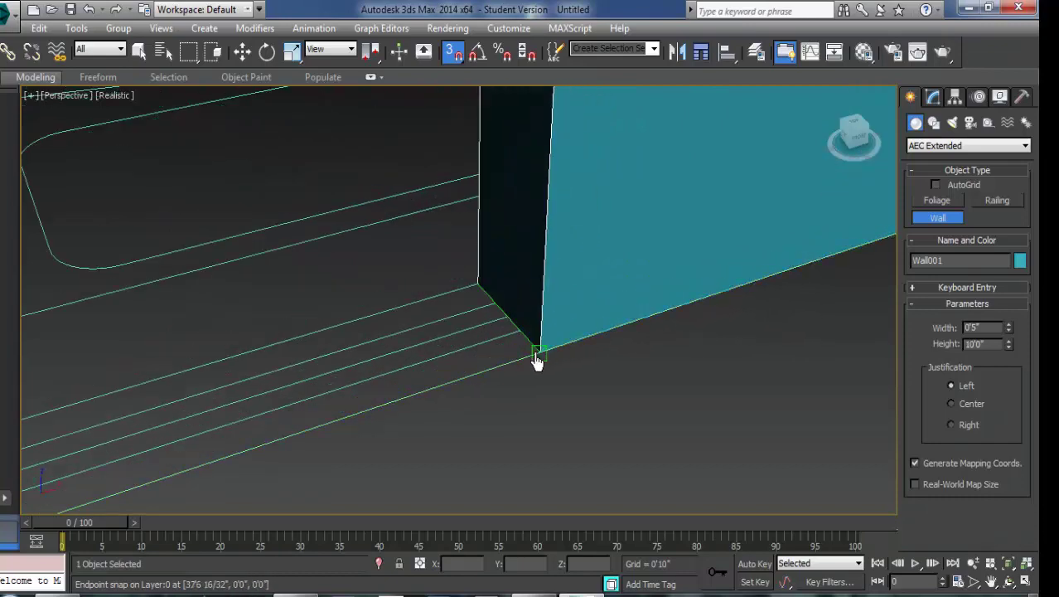
{"action": "middle_click_drag", "start_coordinate": [537, 358], "coordinate": [348, 389], "text": "alt"}
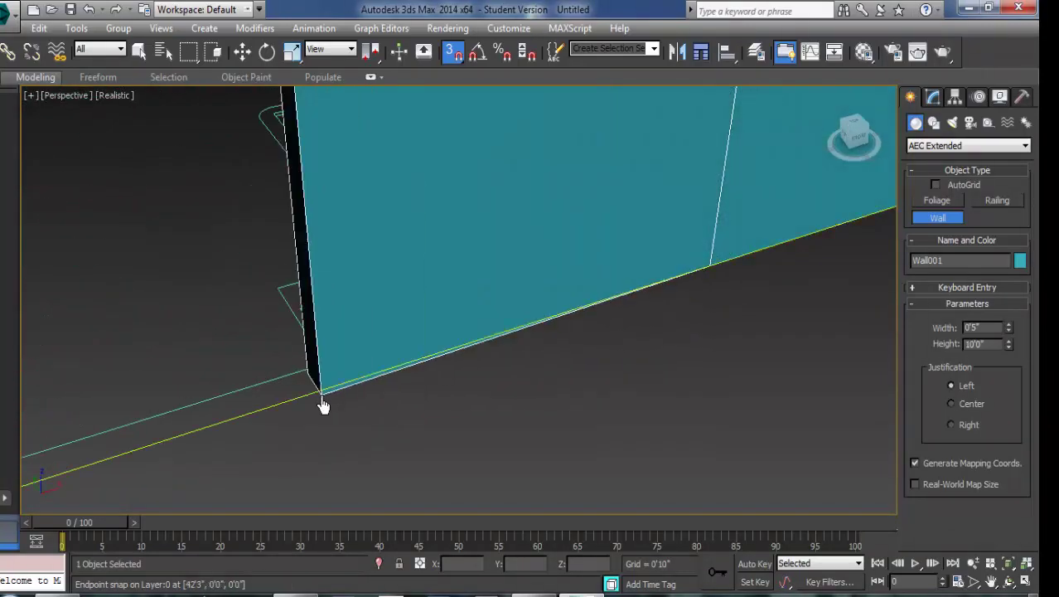
{"action": "scroll", "coordinate": [374, 415], "scroll_direction": "down", "scroll_amount": 4}
{"action": "middle_click_drag", "start_coordinate": [530, 419], "coordinate": [438, 430], "text": "alt"}
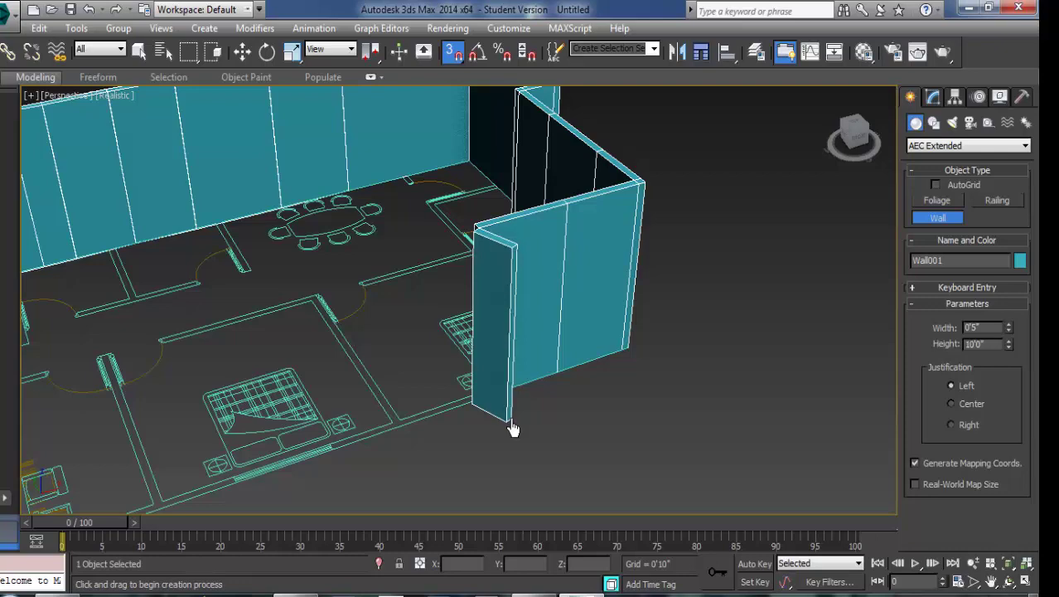
{"action": "middle_click_drag", "start_coordinate": [489, 428], "coordinate": [575, 427]}
{"action": "scroll", "coordinate": [516, 444], "scroll_direction": "up", "scroll_amount": 3}
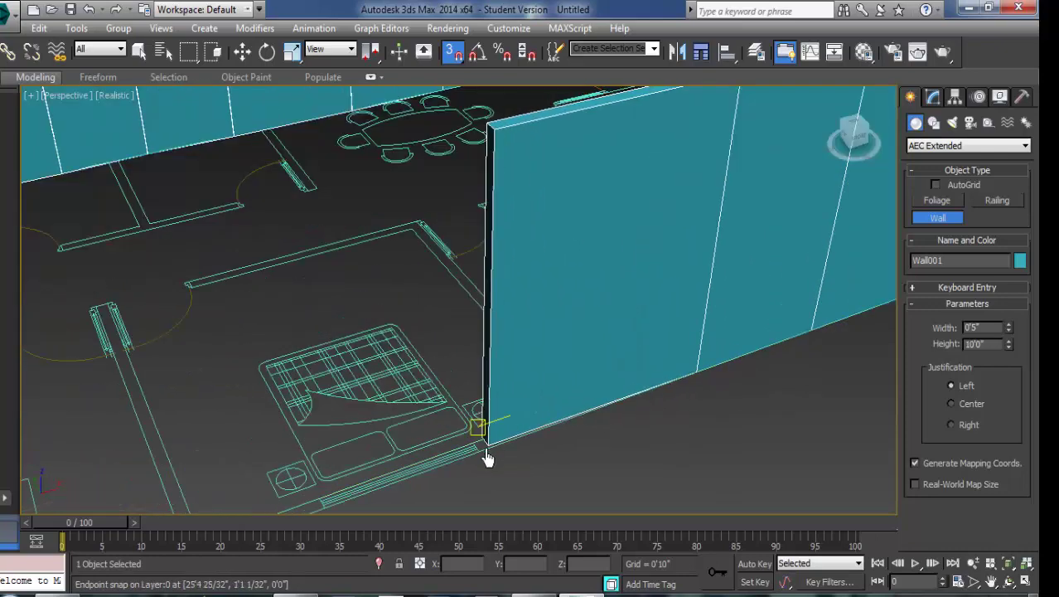
{"action": "mouse_move", "coordinate": [470, 499]}
{"action": "middle_mouse_down"}
{"action": "mouse_move", "coordinate": [705, 405]}
{"action": "mouse_move", "coordinate": [586, 400]}
{"action": "middle_mouse_up"}
{"action": "scroll", "coordinate": [658, 428], "scroll_direction": "up", "scroll_amount": 3}
{"action": "scroll", "coordinate": [715, 390], "scroll_direction": "up", "scroll_amount": 3}
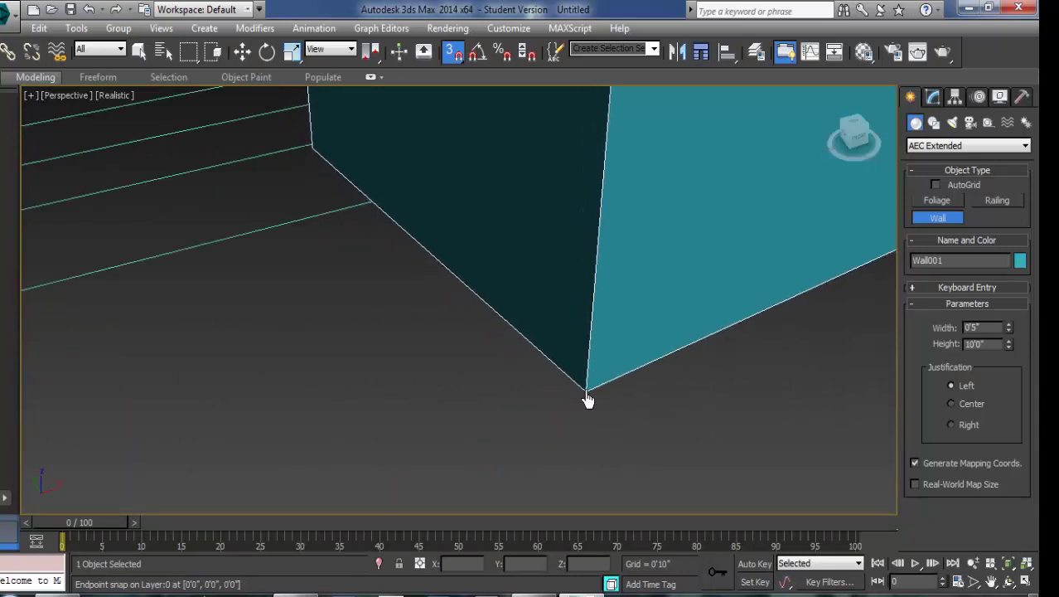
{"action": "scroll", "coordinate": [587, 400], "scroll_direction": "down", "scroll_amount": 4}
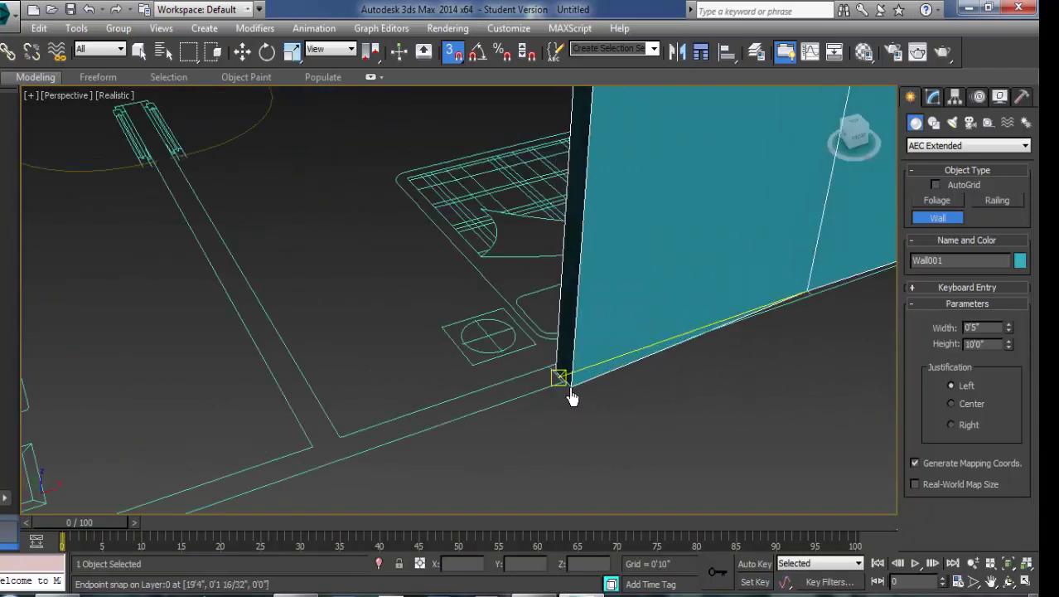
{"action": "left_click", "coordinate": [565, 394]}
{"action": "right_click", "coordinate": [568, 397]}
Step: Draw a new short partition wall from the doorway edge and finish it
{"action": "scroll", "coordinate": [657, 279], "scroll_direction": "down", "scroll_amount": 3}
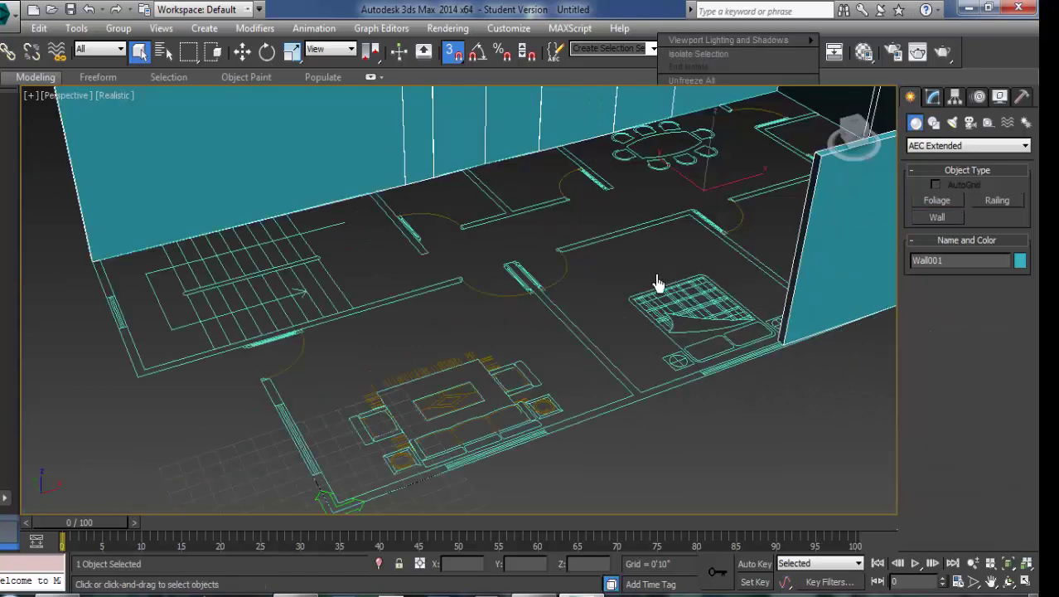
{"action": "scroll", "coordinate": [615, 383], "scroll_direction": "down", "scroll_amount": 2}
{"action": "scroll", "coordinate": [800, 241], "scroll_direction": "up", "scroll_amount": 2}
{"action": "scroll", "coordinate": [780, 279], "scroll_direction": "up", "scroll_amount": 2}
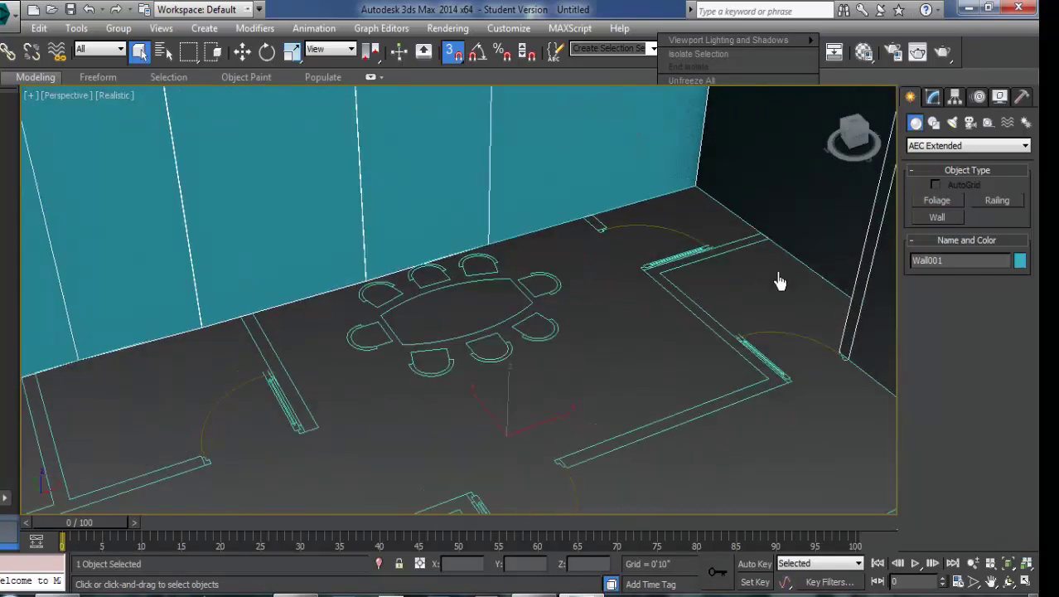
{"action": "scroll", "coordinate": [800, 327], "scroll_direction": "up", "scroll_amount": 2}
{"action": "left_click", "coordinate": [937, 217]}
{"action": "scroll", "coordinate": [630, 303], "scroll_direction": "up", "scroll_amount": 2}
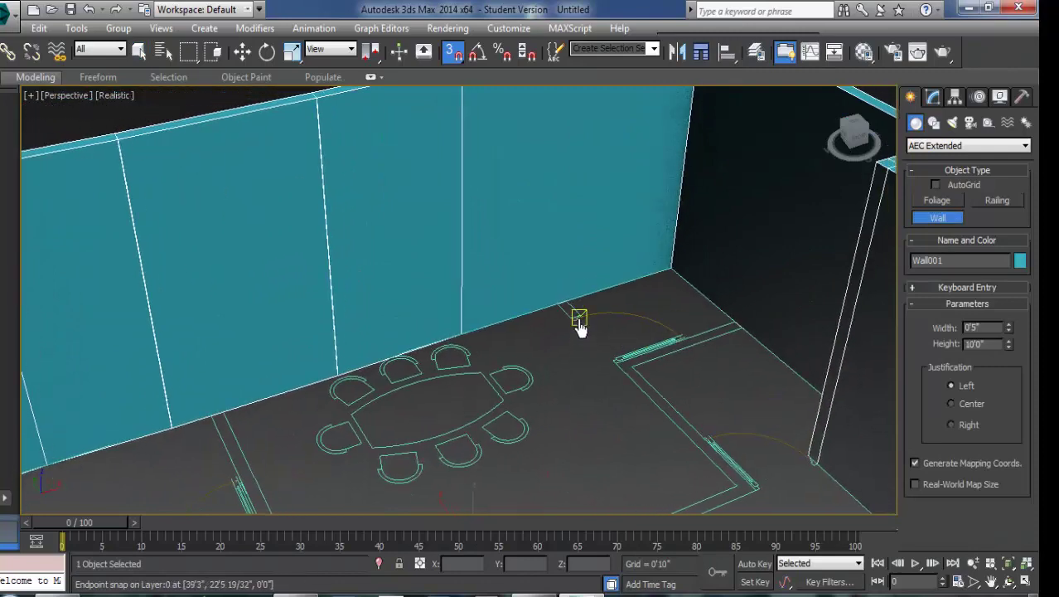
{"action": "scroll", "coordinate": [572, 308], "scroll_direction": "up", "scroll_amount": 2}
{"action": "left_click", "coordinate": [561, 299]}
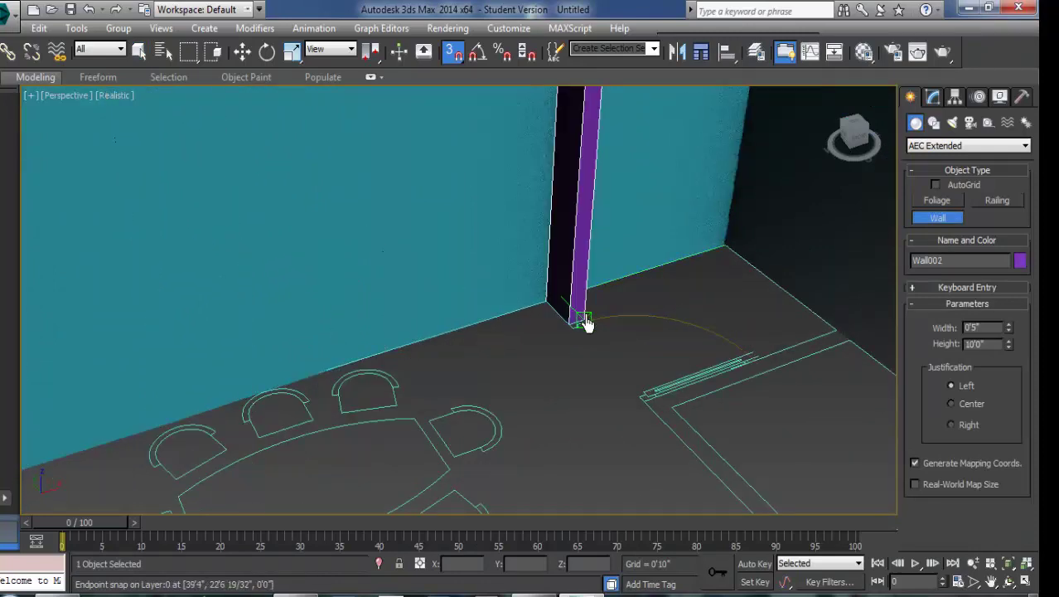
{"action": "left_click", "coordinate": [582, 321]}
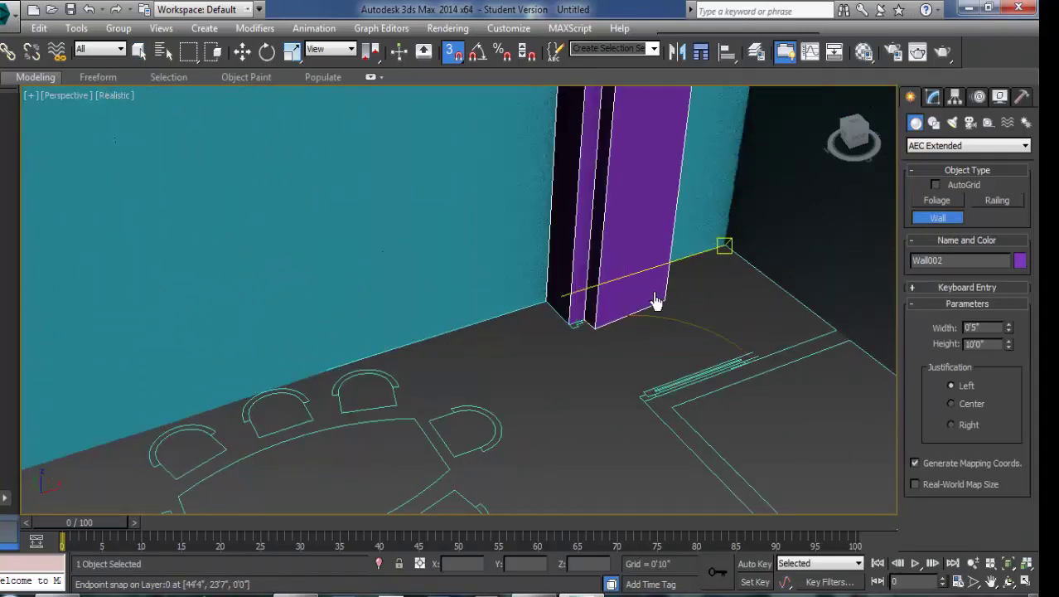
{"action": "left_click", "coordinate": [802, 334]}
{"action": "right_click", "coordinate": [851, 346]}
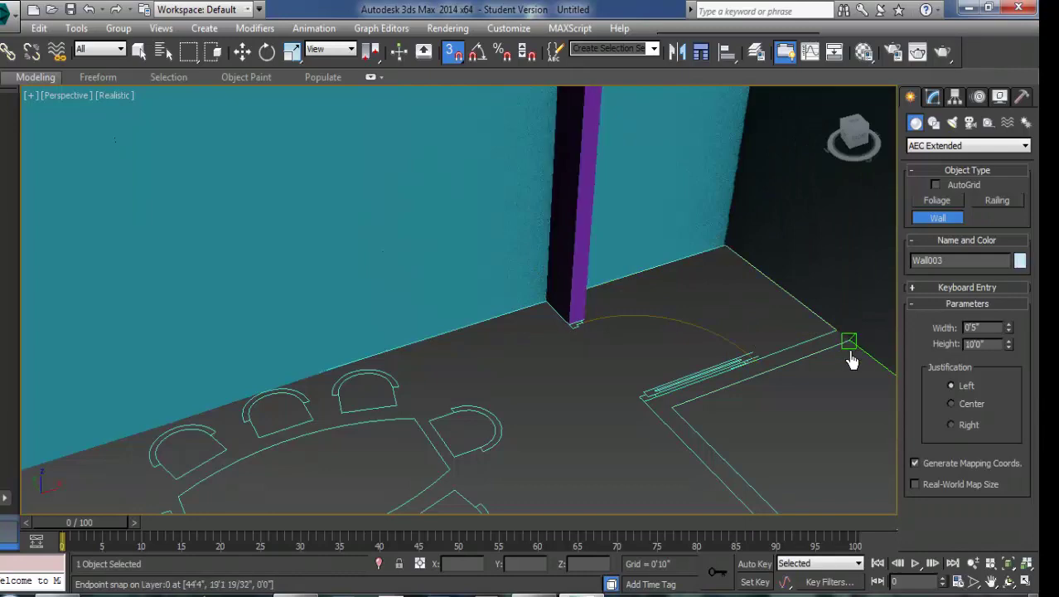
Step: Draw Wall003 between two snapped plan endpoints beside the dining table
{"action": "left_click", "coordinate": [852, 359]}
{"action": "mouse_move", "coordinate": [675, 419]}
{"action": "middle_mouse_down", "text": "alt"}
{"action": "mouse_move", "coordinate": [662, 367]}
{"action": "mouse_move", "coordinate": [544, 232]}
{"action": "mouse_move", "coordinate": [639, 295]}
{"action": "mouse_move", "coordinate": [762, 443]}
{"action": "mouse_move", "coordinate": [761, 367]}
{"action": "mouse_move", "coordinate": [678, 443]}
{"action": "mouse_move", "coordinate": [709, 372]}
{"action": "mouse_move", "coordinate": [657, 418]}
{"action": "mouse_move", "coordinate": [347, 407]}
{"action": "mouse_move", "coordinate": [535, 371]}
{"action": "mouse_move", "coordinate": [537, 408]}
{"action": "mouse_move", "coordinate": [497, 426]}
{"action": "middle_mouse_up", "text": "alt"}
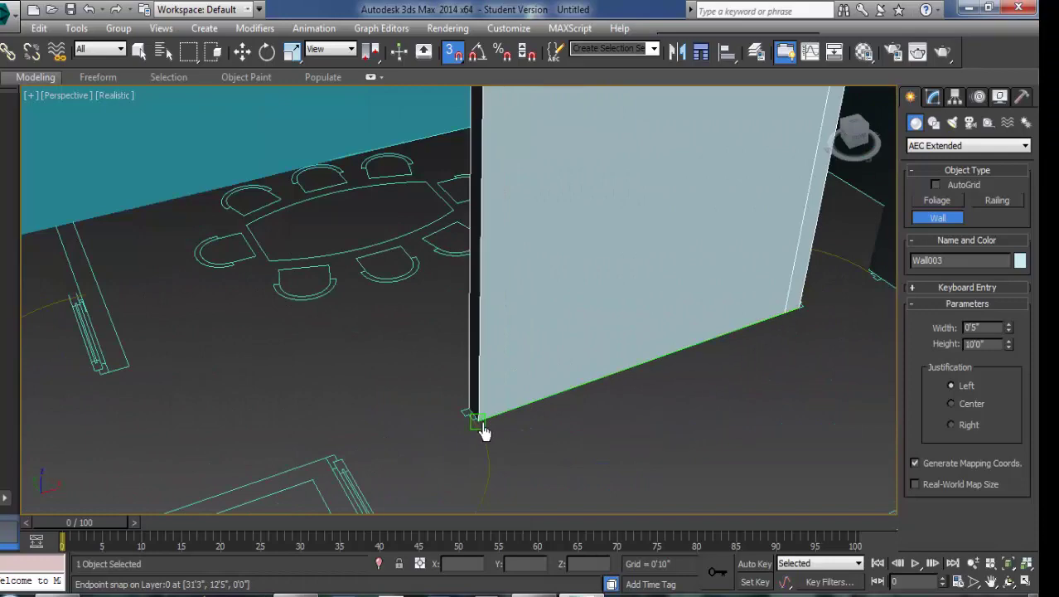
{"action": "left_click", "coordinate": [484, 429]}
{"action": "mouse_move", "coordinate": [599, 404]}
{"action": "middle_mouse_down", "text": "alt"}
{"action": "mouse_move", "coordinate": [402, 421]}
{"action": "mouse_move", "coordinate": [673, 354]}
{"action": "middle_mouse_up", "text": "alt"}
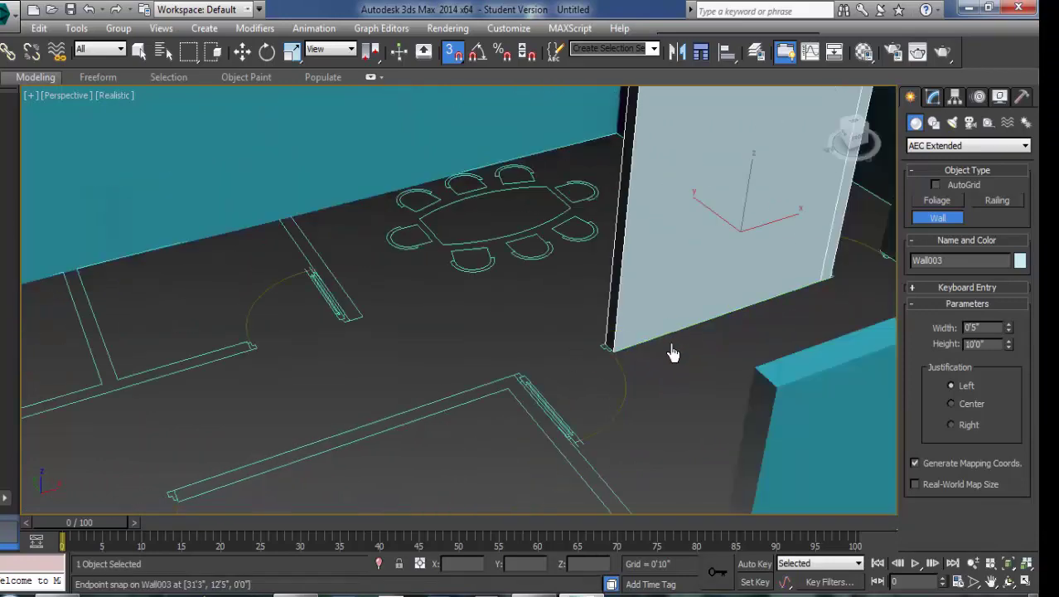
{"action": "mouse_move", "coordinate": [347, 317]}
{"action": "middle_mouse_down", "text": "alt"}
{"action": "mouse_move", "coordinate": [385, 314]}
{"action": "mouse_move", "coordinate": [314, 258]}
{"action": "middle_mouse_up", "text": "alt"}
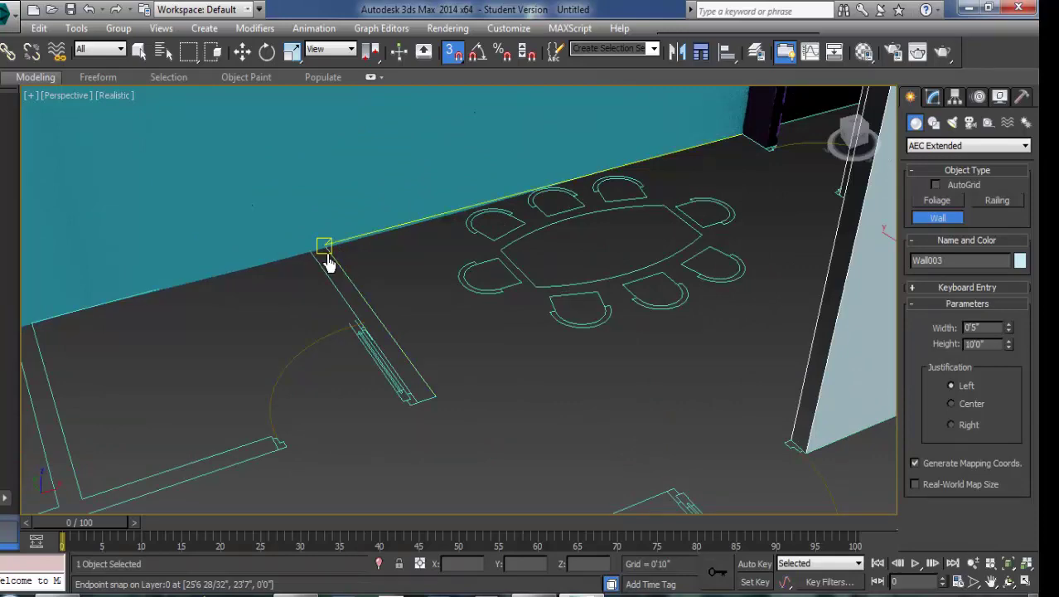
Step: Draw Wall004 from the dining room wall to the door's edge
{"action": "left_click", "coordinate": [329, 261]}
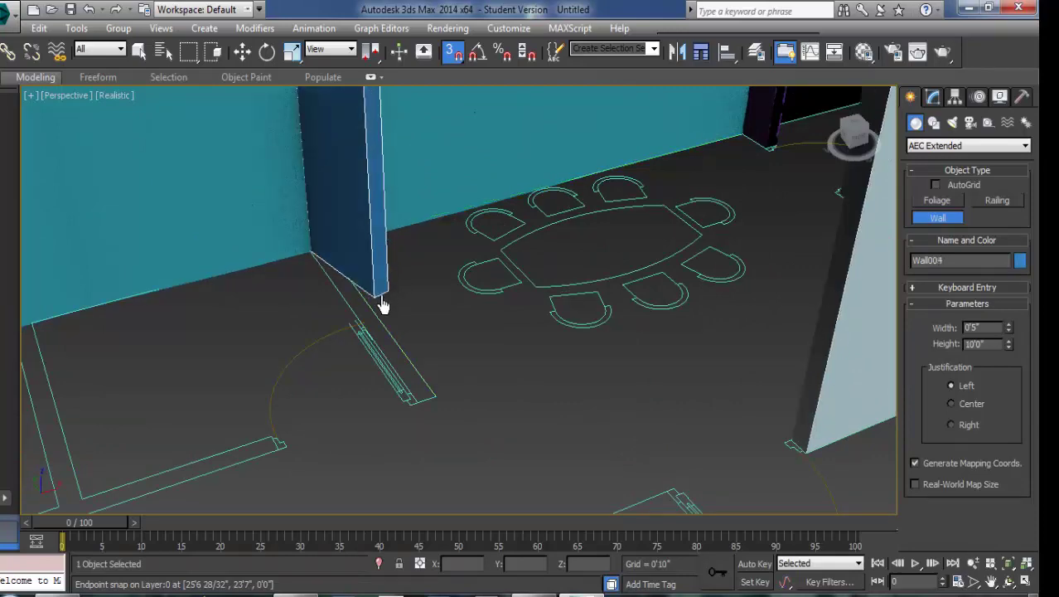
{"action": "left_click", "coordinate": [431, 401]}
{"action": "right_click", "coordinate": [522, 371]}
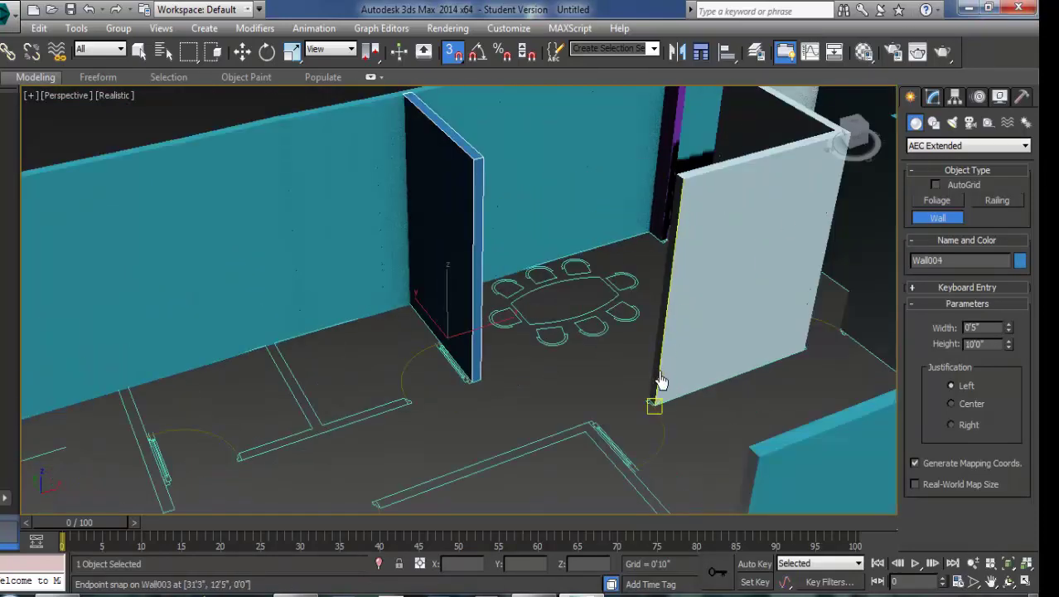
{"action": "scroll", "coordinate": [593, 332], "scroll_direction": "down", "scroll_amount": 1}
{"action": "scroll", "coordinate": [442, 372], "scroll_direction": "down", "scroll_amount": 4}
{"action": "scroll", "coordinate": [439, 356], "scroll_direction": "up", "scroll_amount": 4}
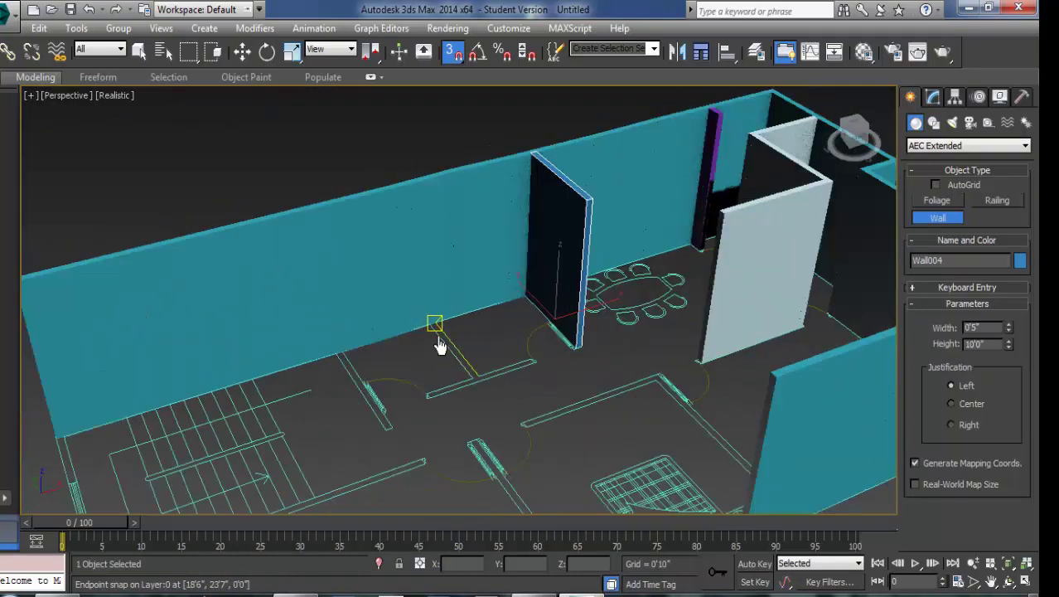
Step: Finish Wall005 from the outer wall, then draw the lavender wall to the corner
{"action": "left_click", "coordinate": [438, 343]}
{"action": "left_click", "coordinate": [478, 381]}
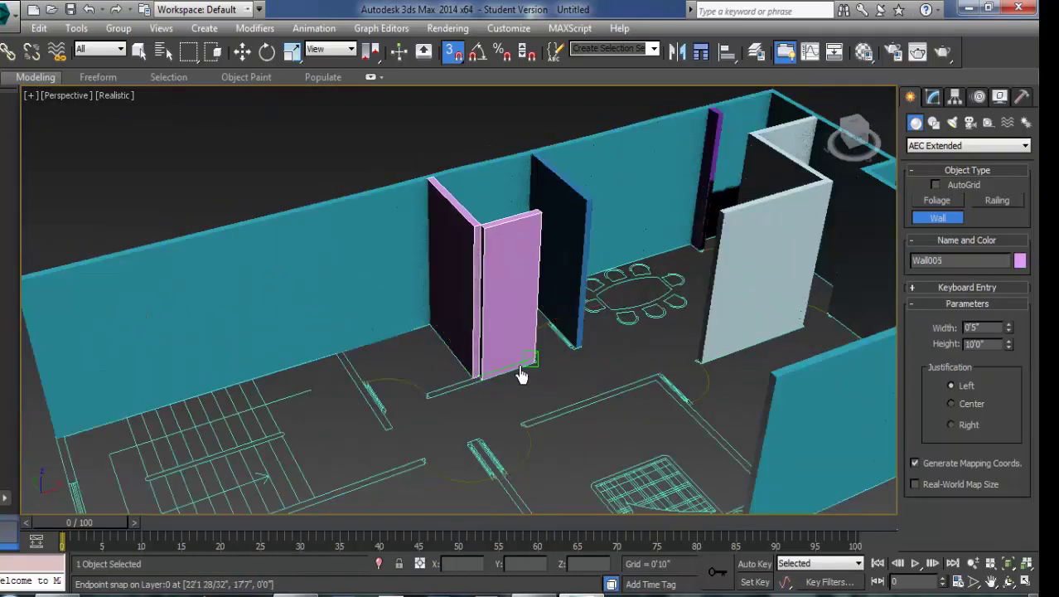
{"action": "right_click", "coordinate": [537, 373]}
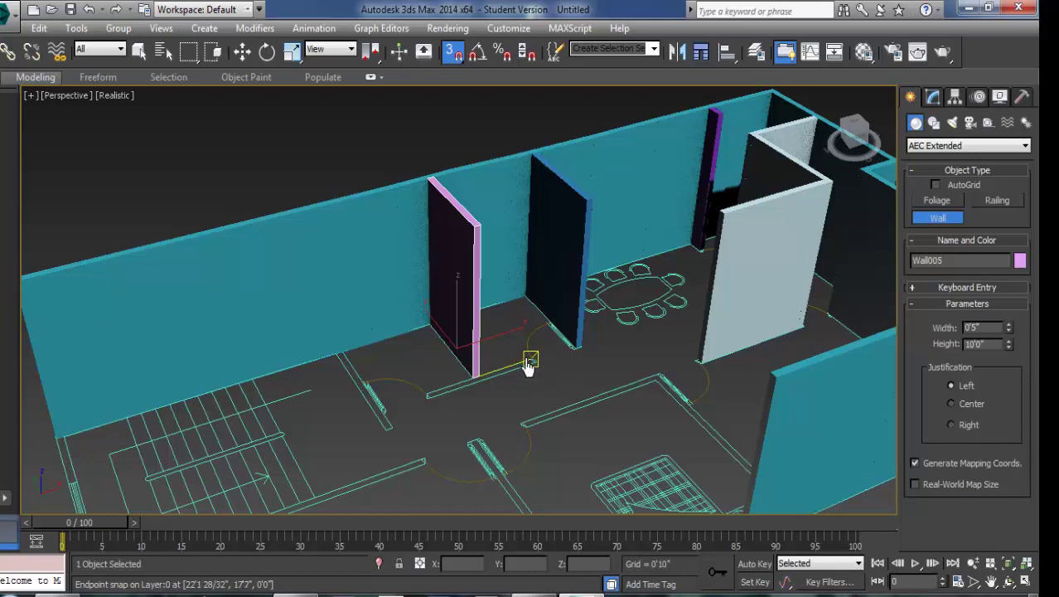
{"action": "scroll", "coordinate": [533, 372], "scroll_direction": "up", "scroll_amount": 2}
{"action": "left_click", "coordinate": [537, 365]}
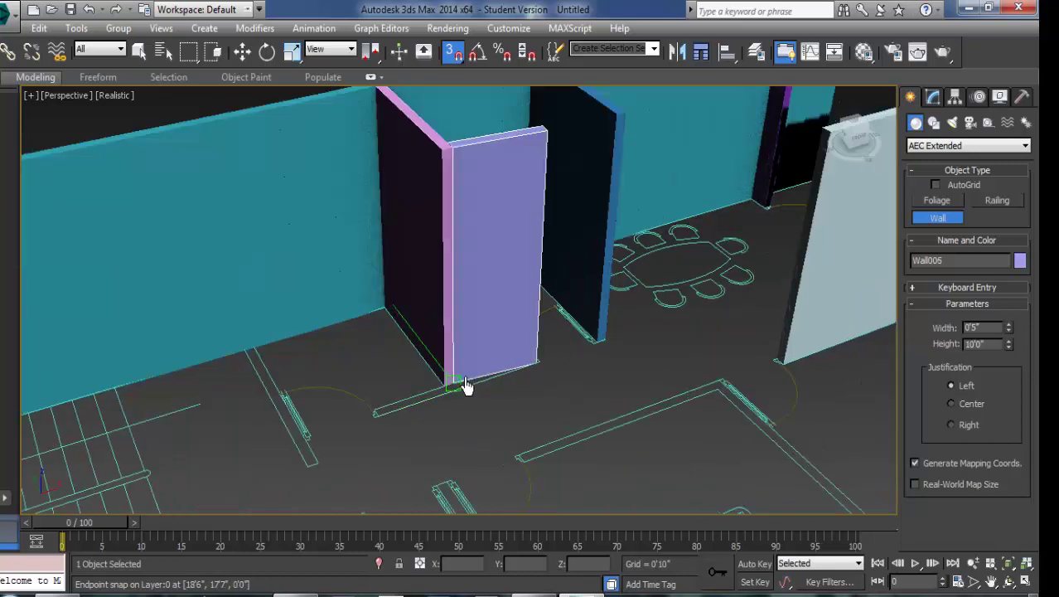
{"action": "scroll", "coordinate": [354, 437], "scroll_direction": "up", "scroll_amount": 3}
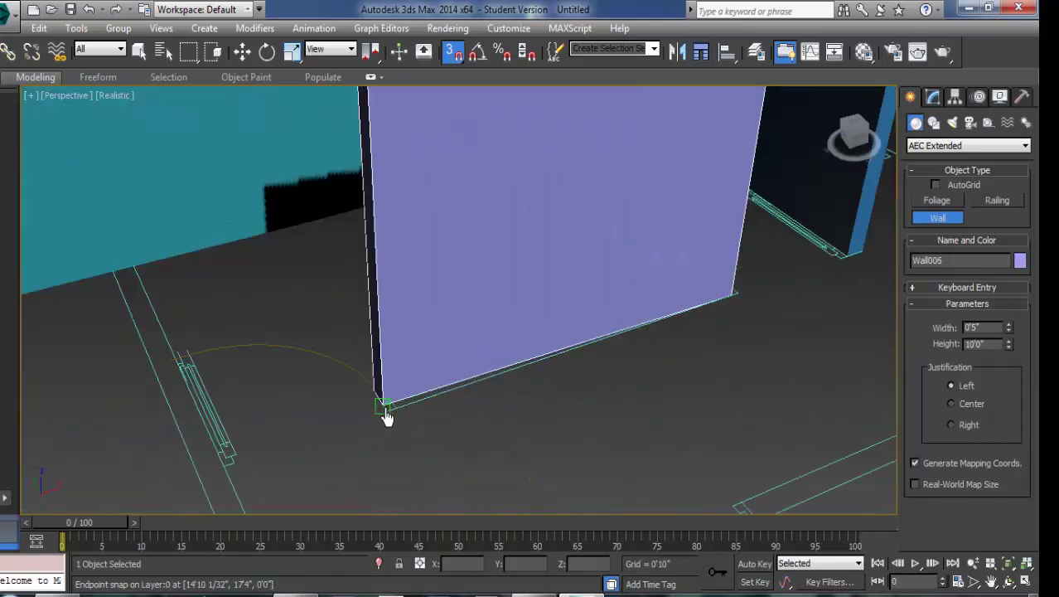
{"action": "left_click", "coordinate": [403, 415]}
Step: Draw the light-blue wall from the outer wall's endpoint to the corner
{"action": "scroll", "coordinate": [496, 389], "scroll_direction": "down", "scroll_amount": 3}
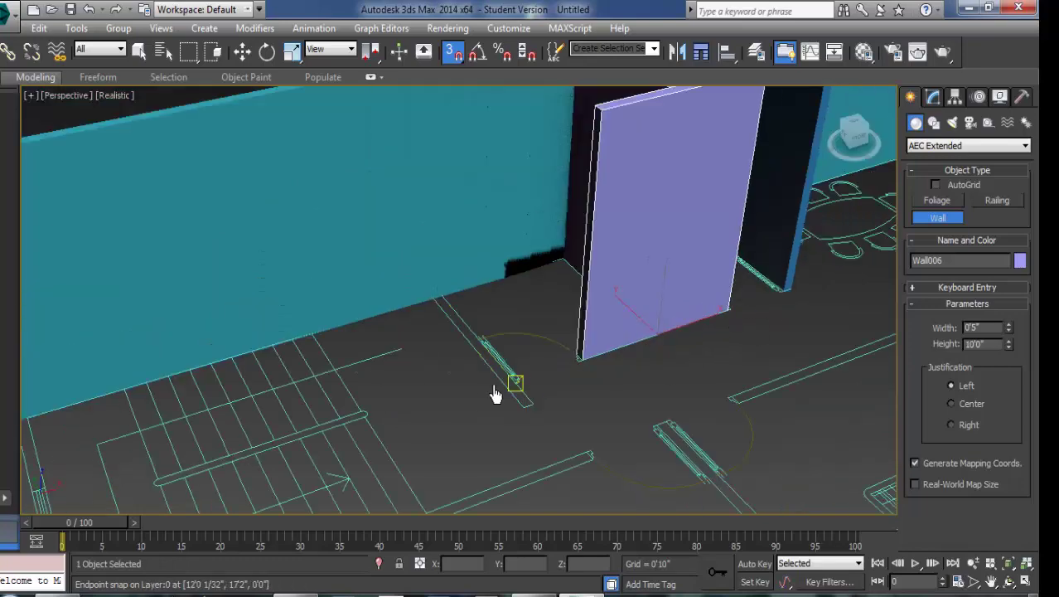
{"action": "scroll", "coordinate": [401, 272], "scroll_direction": "up", "scroll_amount": 3}
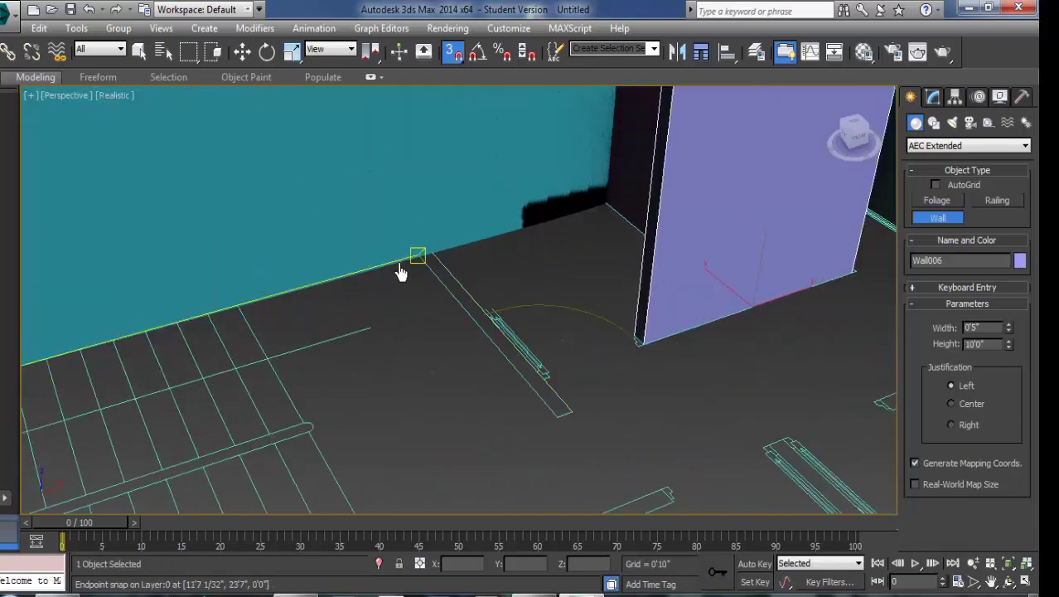
{"action": "left_click", "coordinate": [445, 272]}
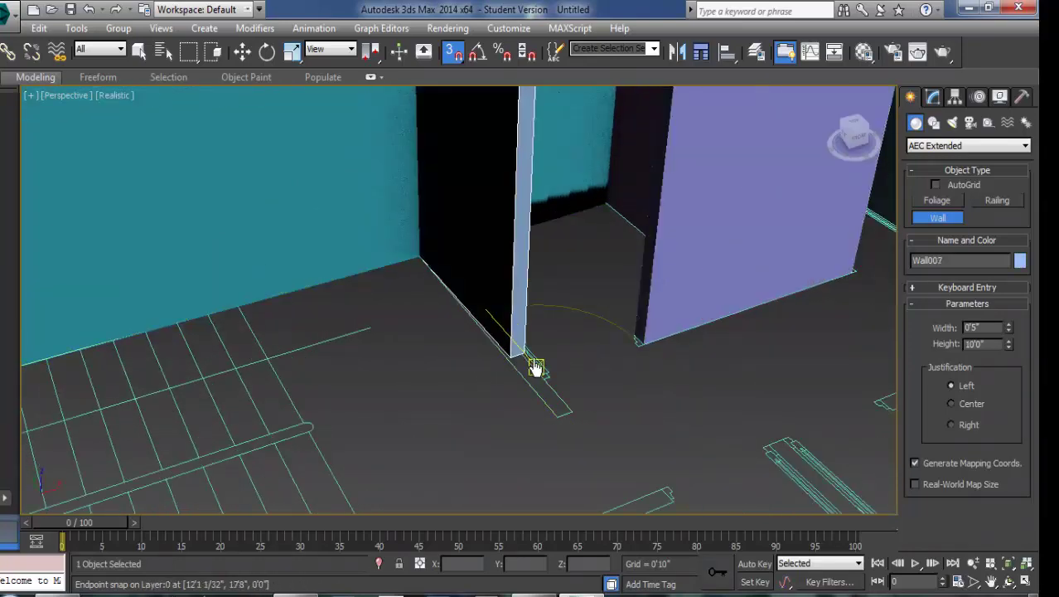
{"action": "left_click", "coordinate": [573, 420]}
{"action": "scroll", "coordinate": [610, 346], "scroll_direction": "down", "scroll_amount": 2}
{"action": "scroll", "coordinate": [655, 335], "scroll_direction": "up", "scroll_amount": 1}
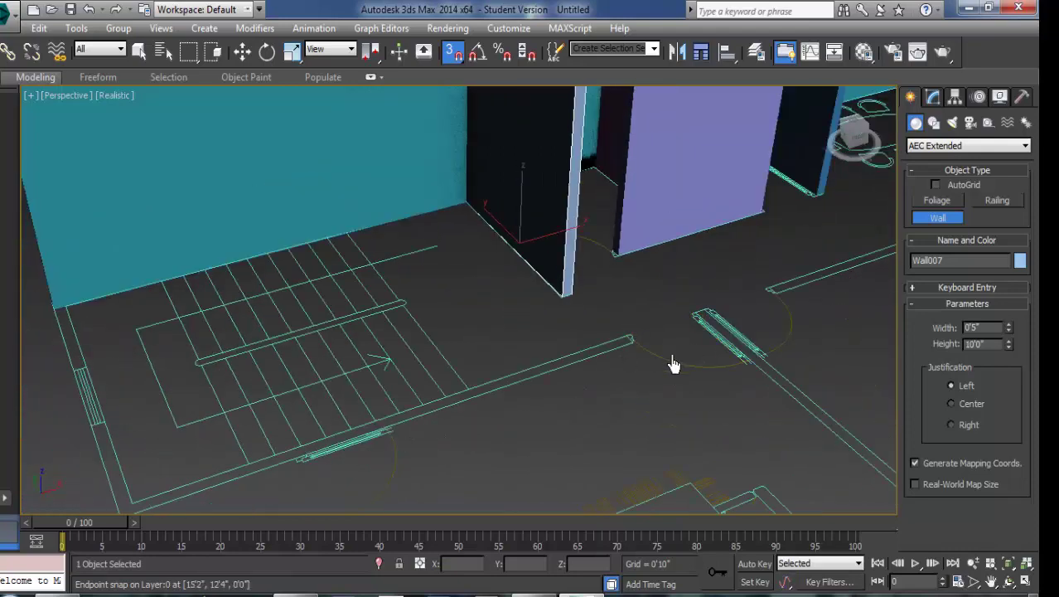
Step: Start the green wall at the partition corner and fix its first corner
{"action": "middle_click_drag", "start_coordinate": [673, 365], "coordinate": [399, 457]}
{"action": "scroll", "coordinate": [414, 429], "scroll_direction": "up", "scroll_amount": 2}
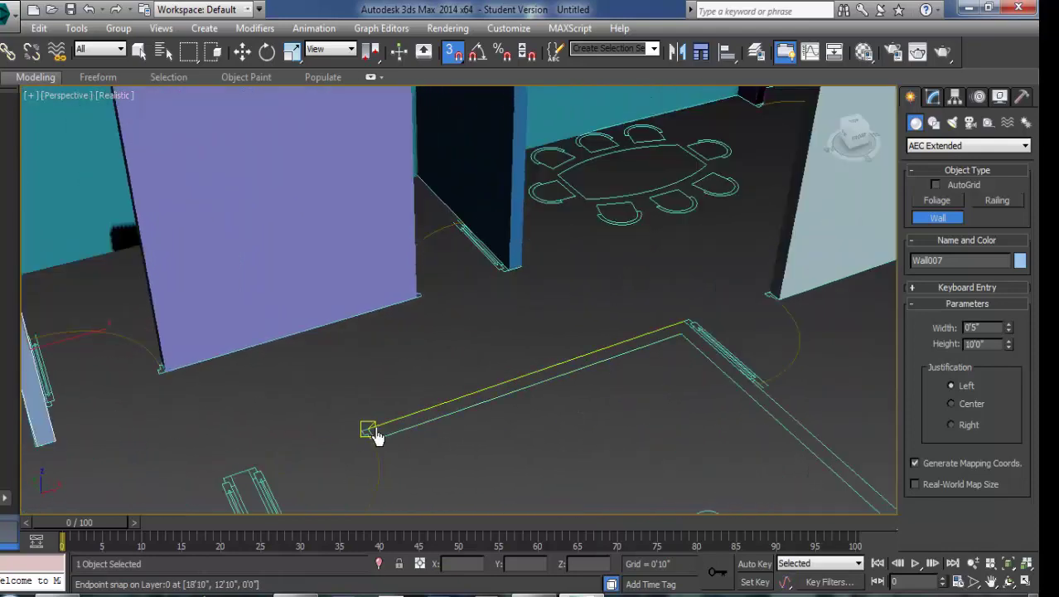
{"action": "left_click", "coordinate": [369, 431]}
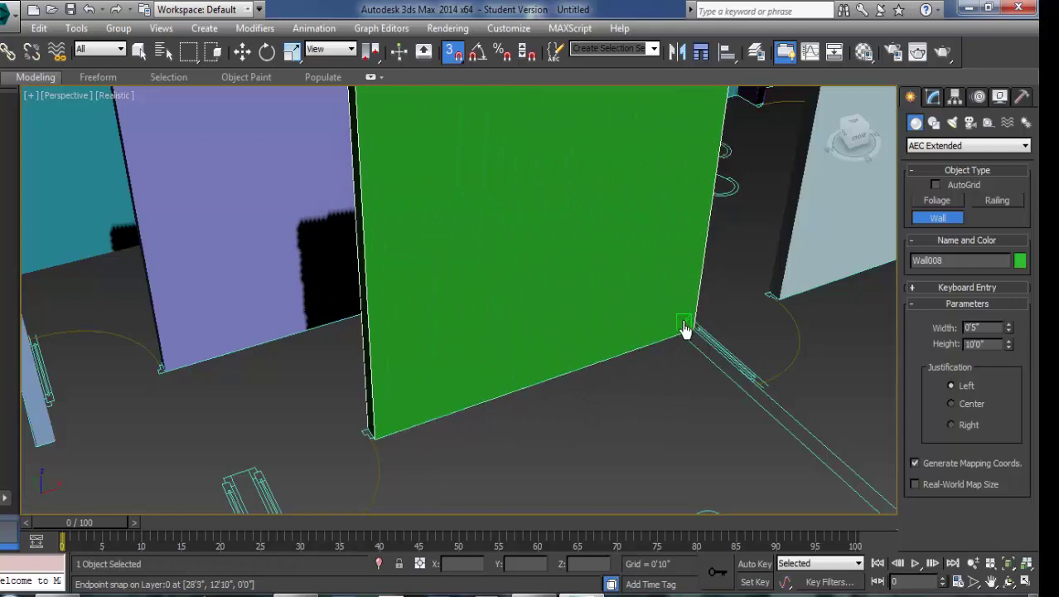
{"action": "left_click", "coordinate": [700, 378]}
{"action": "scroll", "coordinate": [701, 302], "scroll_direction": "down", "scroll_amount": 2}
{"action": "scroll", "coordinate": [688, 313], "scroll_direction": "down", "scroll_amount": 2}
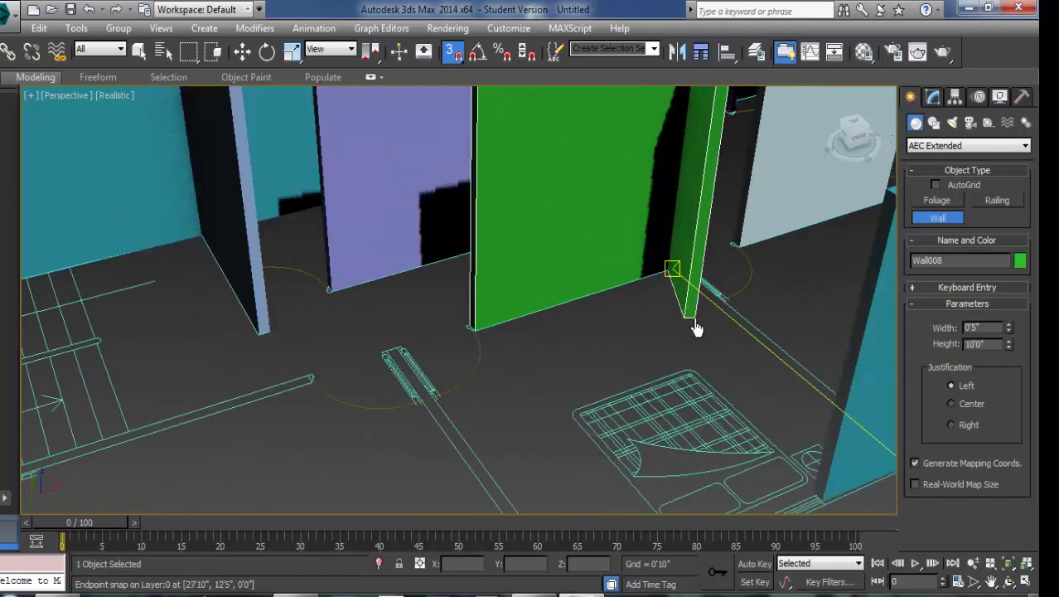
{"action": "scroll", "coordinate": [655, 330], "scroll_direction": "down", "scroll_amount": 3}
Step: Complete the green L-shaped wall at the outer wall, enclosing the bedroom
{"action": "middle_click_drag", "start_coordinate": [671, 345], "coordinate": [726, 355], "text": "alt"}
{"action": "scroll", "coordinate": [770, 336], "scroll_direction": "up", "scroll_amount": 3}
{"action": "scroll", "coordinate": [771, 273], "scroll_direction": "up", "scroll_amount": 3}
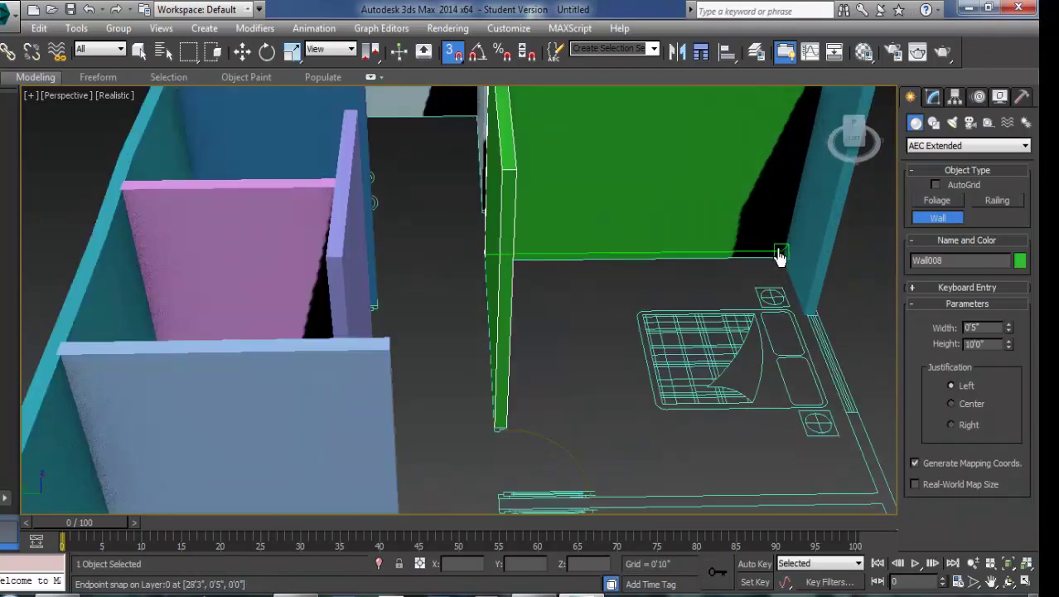
{"action": "left_click", "coordinate": [779, 255]}
{"action": "scroll", "coordinate": [594, 274], "scroll_direction": "down", "scroll_amount": 2}
{"action": "scroll", "coordinate": [563, 307], "scroll_direction": "up", "scroll_amount": 1}
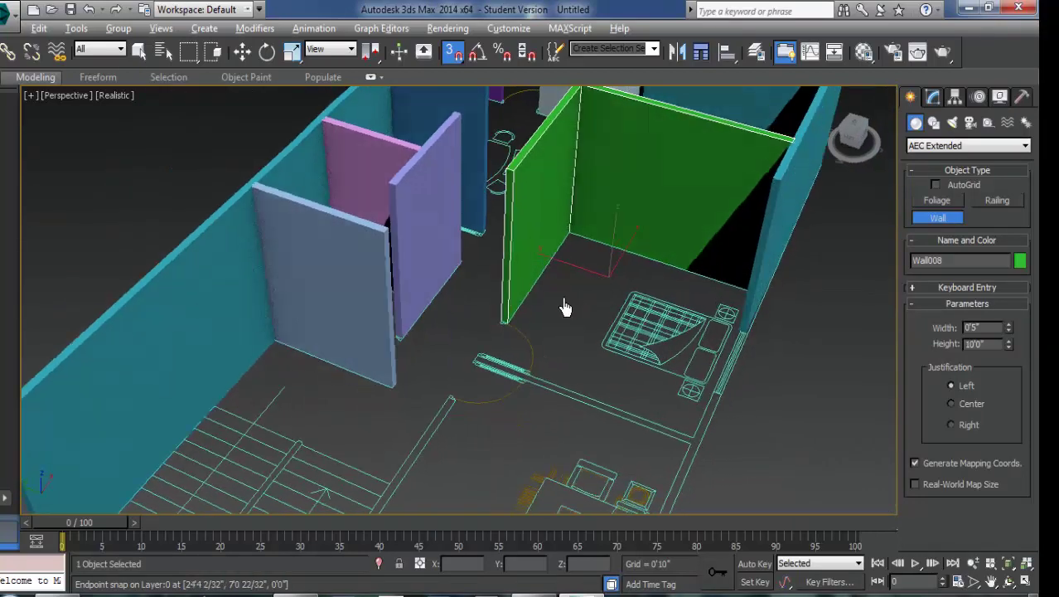
{"action": "scroll", "coordinate": [564, 308], "scroll_direction": "down", "scroll_amount": 2}
{"action": "middle_click_drag", "start_coordinate": [549, 315], "coordinate": [520, 327], "text": "alt"}
{"action": "scroll", "coordinate": [513, 370], "scroll_direction": "down", "scroll_amount": 1}
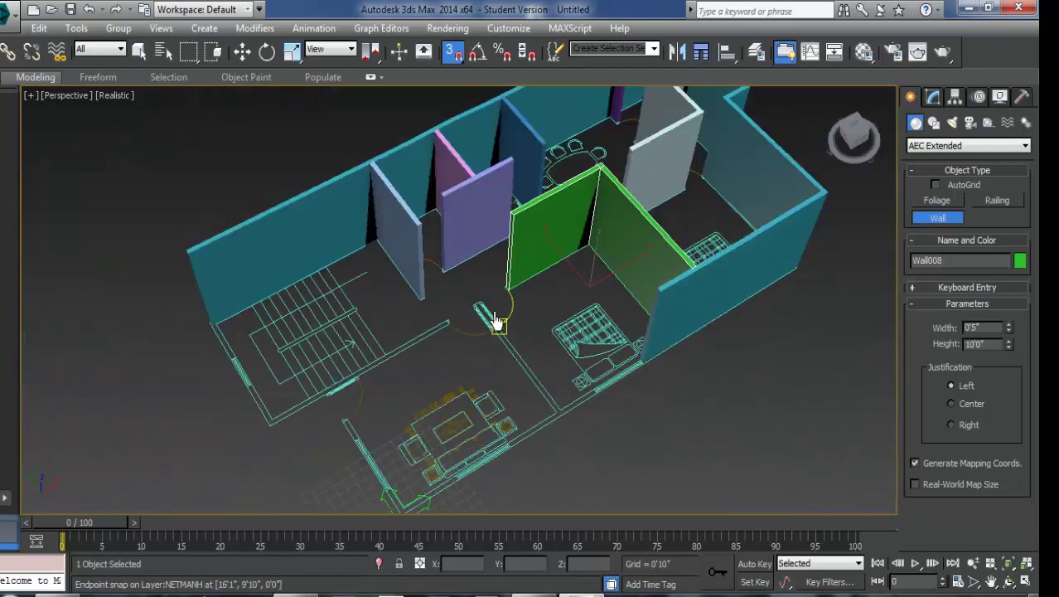
{"action": "scroll", "coordinate": [495, 301], "scroll_direction": "up", "scroll_amount": 3}
{"action": "scroll", "coordinate": [481, 318], "scroll_direction": "up", "scroll_amount": 2}
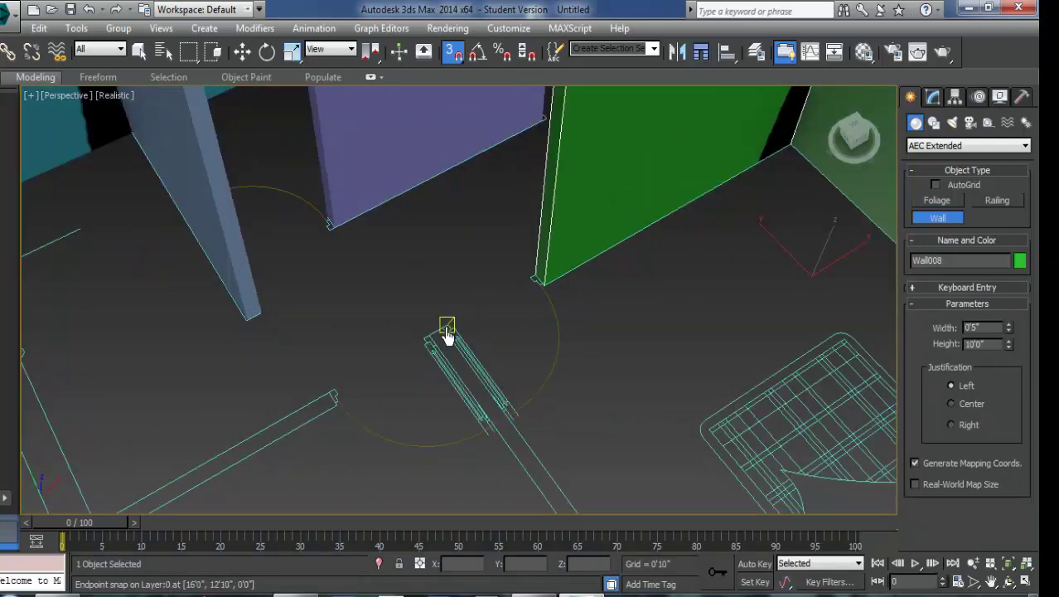
Step: Draw the pink wall from the doorway's edge to the outer wall
{"action": "left_click", "coordinate": [441, 328]}
{"action": "middle_click_drag", "start_coordinate": [524, 419], "coordinate": [489, 308]}
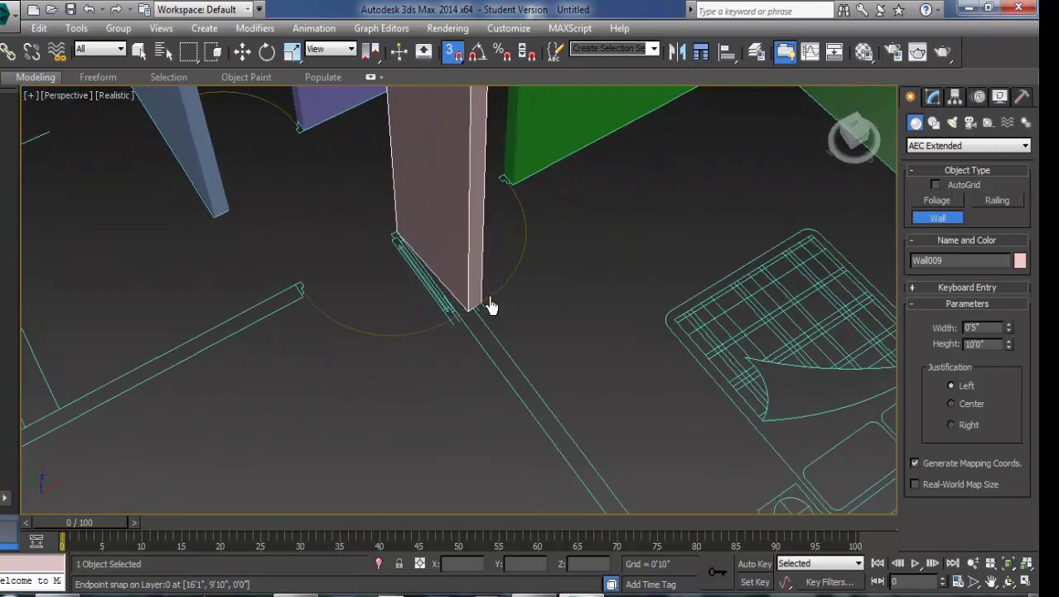
{"action": "scroll", "coordinate": [489, 308], "scroll_direction": "down", "scroll_amount": 2}
{"action": "middle_click_drag", "start_coordinate": [548, 350], "coordinate": [556, 305]}
{"action": "scroll", "coordinate": [615, 394], "scroll_direction": "up", "scroll_amount": 2}
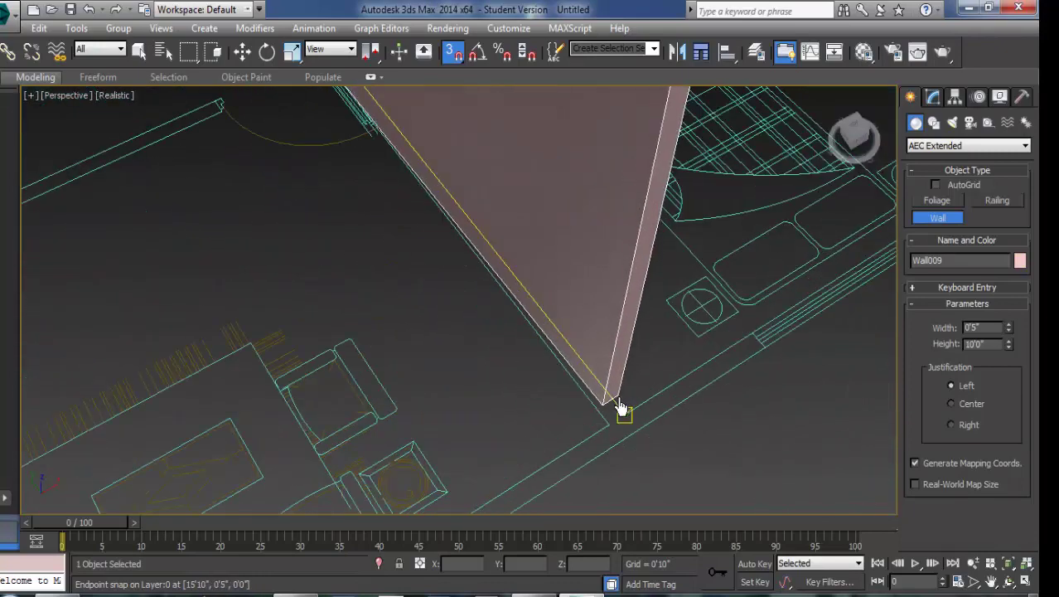
{"action": "left_click", "coordinate": [574, 348]}
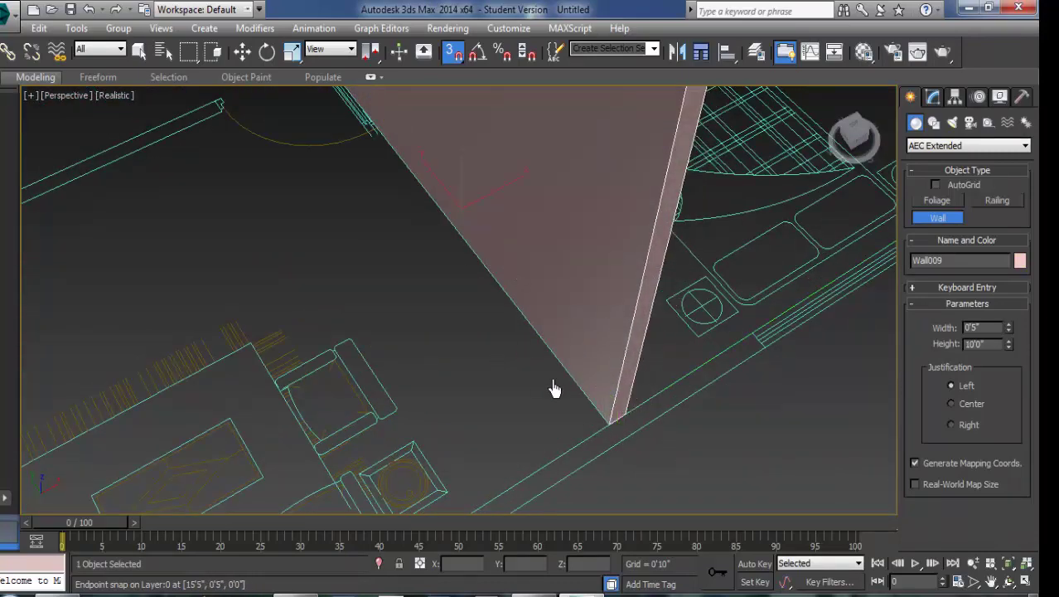
{"action": "scroll", "coordinate": [572, 381], "scroll_direction": "down", "scroll_amount": 3}
{"action": "scroll", "coordinate": [696, 324], "scroll_direction": "up", "scroll_amount": 2}
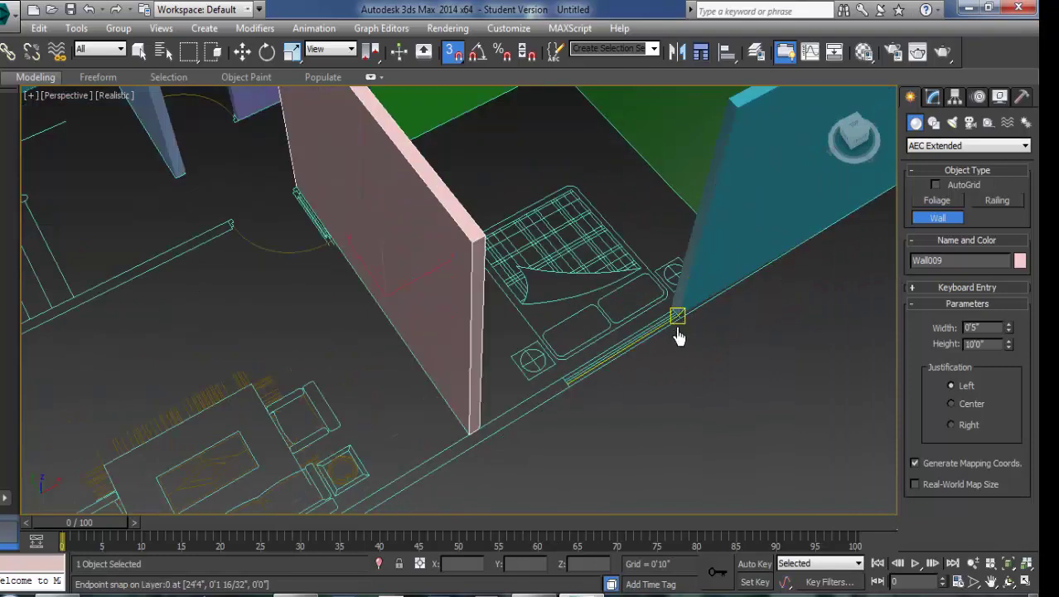
{"action": "scroll", "coordinate": [683, 331], "scroll_direction": "up", "scroll_amount": 3}
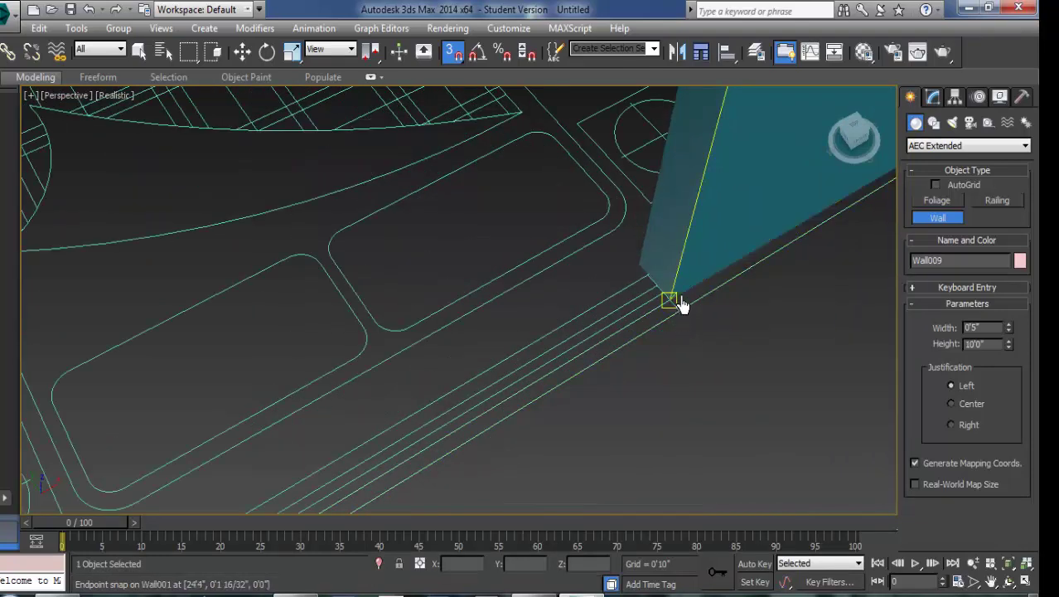
{"action": "scroll", "coordinate": [678, 303], "scroll_direction": "down", "scroll_amount": 4}
{"action": "scroll", "coordinate": [463, 397], "scroll_direction": "up", "scroll_amount": 2}
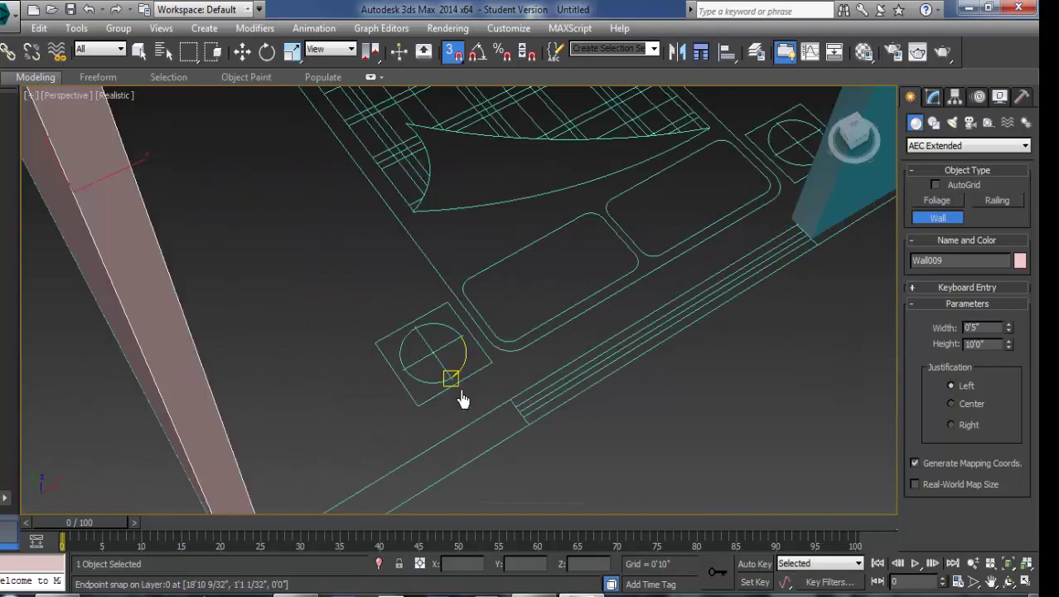
{"action": "scroll", "coordinate": [463, 397], "scroll_direction": "up", "scroll_amount": 2}
{"action": "scroll", "coordinate": [492, 322], "scroll_direction": "down", "scroll_amount": 5}
{"action": "scroll", "coordinate": [661, 296], "scroll_direction": "up", "scroll_amount": 4}
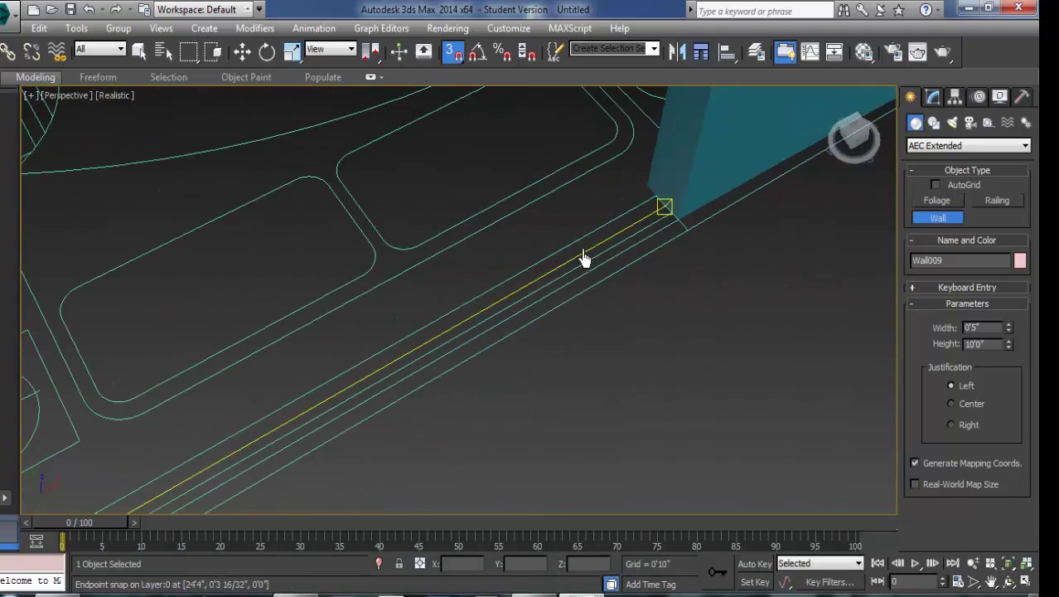
{"action": "scroll", "coordinate": [584, 258], "scroll_direction": "up", "scroll_amount": 2}
Step: Draw the purple wall from the outer wall's end through the snapped plan corners, then finish it
{"action": "left_click", "coordinate": [778, 230]}
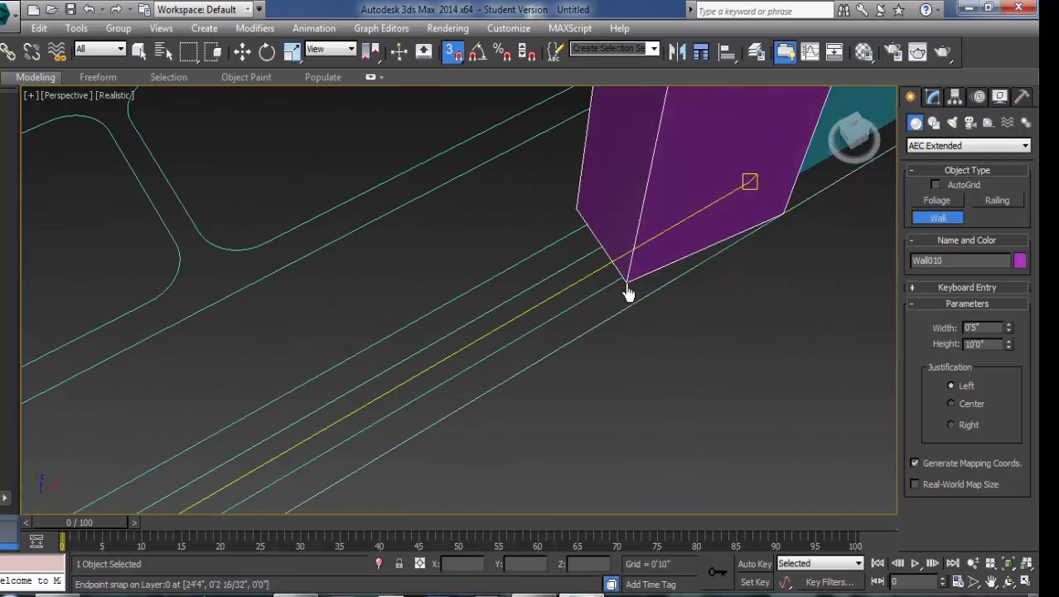
{"action": "scroll", "coordinate": [664, 197], "scroll_direction": "down", "scroll_amount": 2}
{"action": "scroll", "coordinate": [399, 327], "scroll_direction": "down", "scroll_amount": 2}
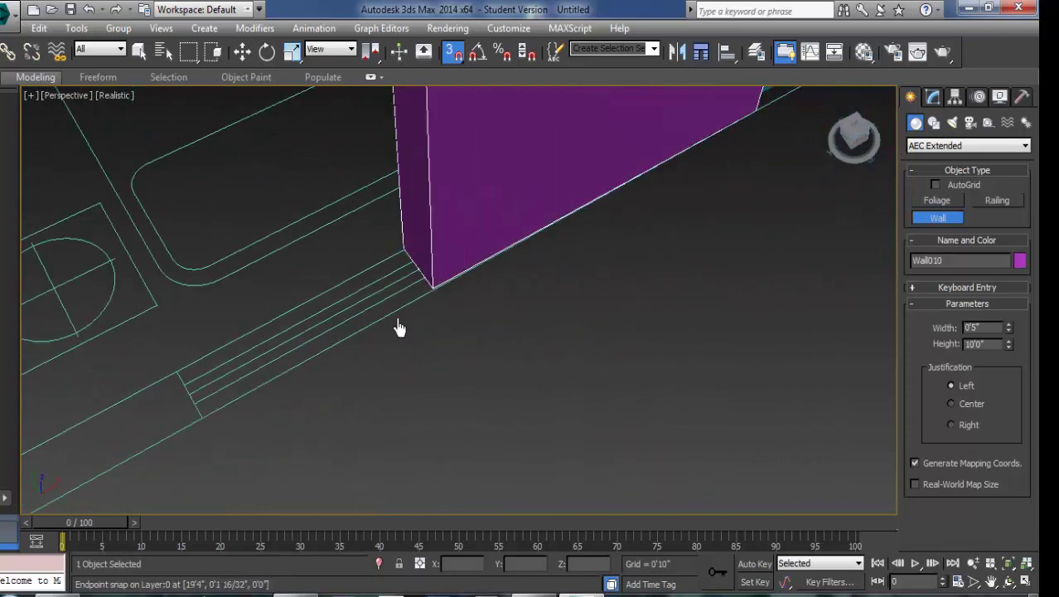
{"action": "left_click", "coordinate": [202, 418]}
{"action": "scroll", "coordinate": [521, 315], "scroll_direction": "down", "scroll_amount": 2}
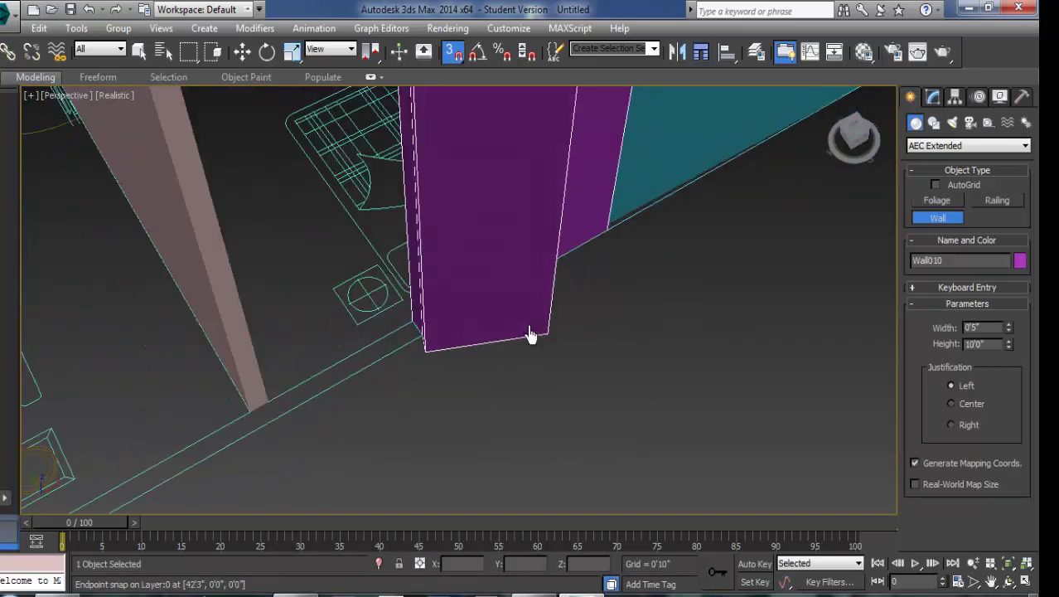
{"action": "mouse_move", "coordinate": [289, 428]}
{"action": "middle_mouse_down"}
{"action": "mouse_move", "coordinate": [568, 302]}
{"action": "mouse_move", "coordinate": [433, 385]}
{"action": "middle_mouse_up"}
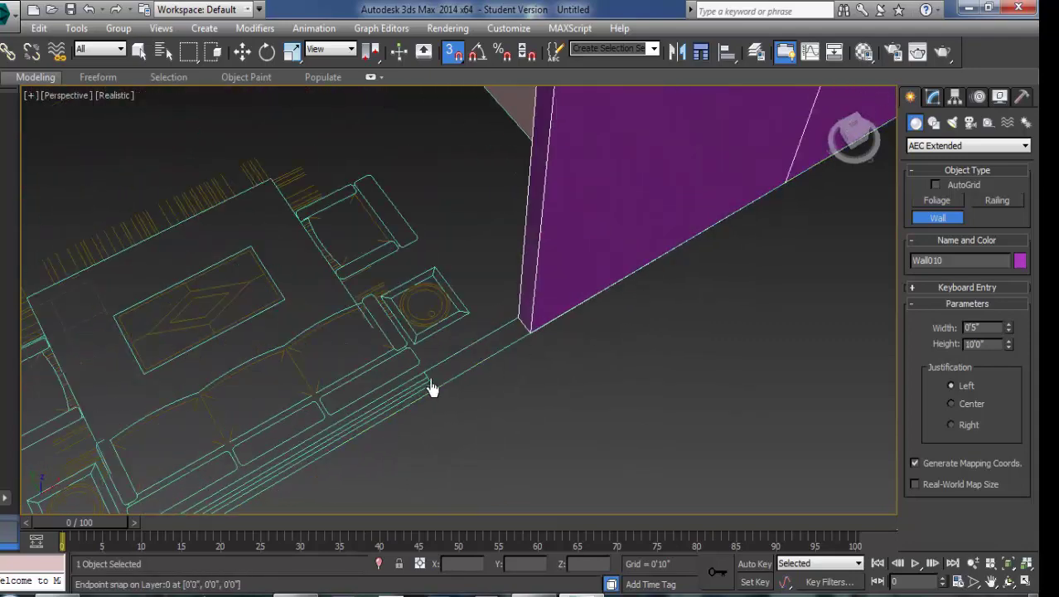
{"action": "left_click", "coordinate": [439, 405]}
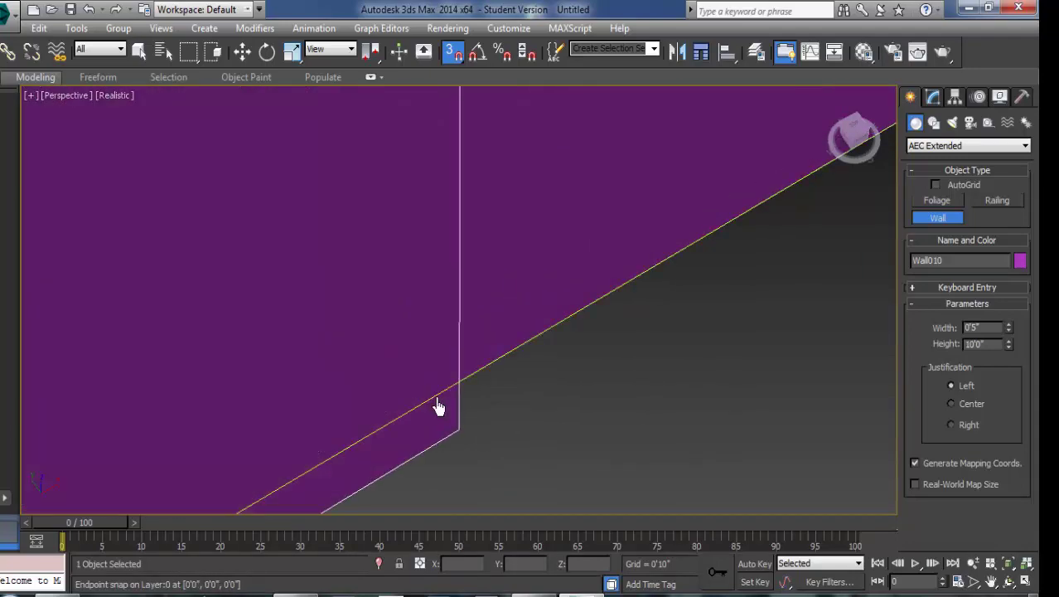
{"action": "scroll", "coordinate": [400, 334], "scroll_direction": "down", "scroll_amount": 2}
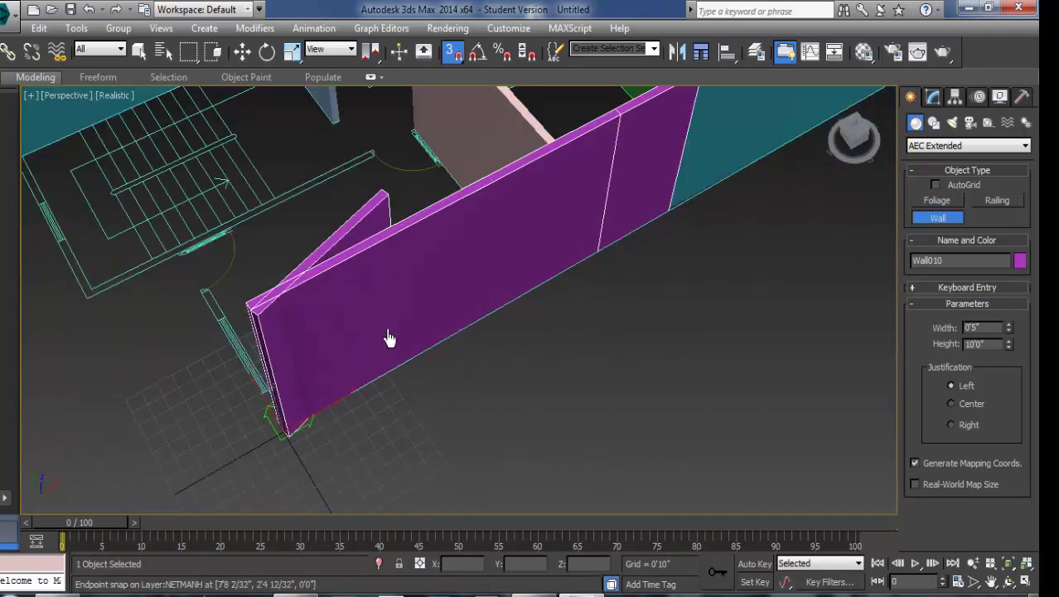
{"action": "right_click", "coordinate": [500, 332]}
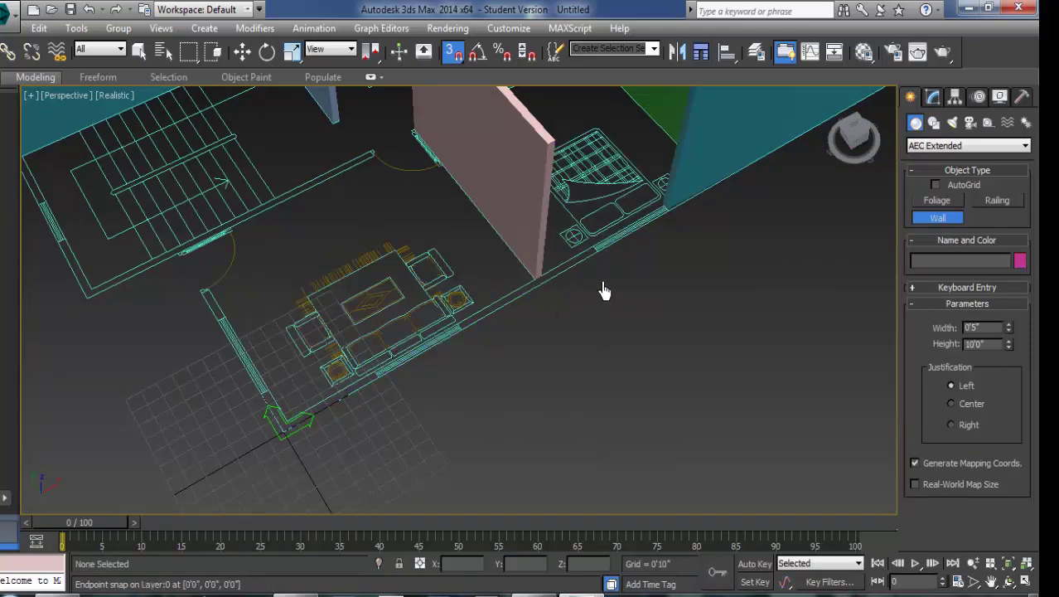
Step: Draw a short wall between two snapped corners in the bedroom area and finish it
{"action": "mouse_move", "coordinate": [603, 289]}
{"action": "middle_mouse_down"}
{"action": "mouse_move", "coordinate": [409, 359]}
{"action": "mouse_move", "coordinate": [504, 322]}
{"action": "middle_mouse_up"}
{"action": "scroll", "coordinate": [327, 350], "scroll_direction": "up", "scroll_amount": 3}
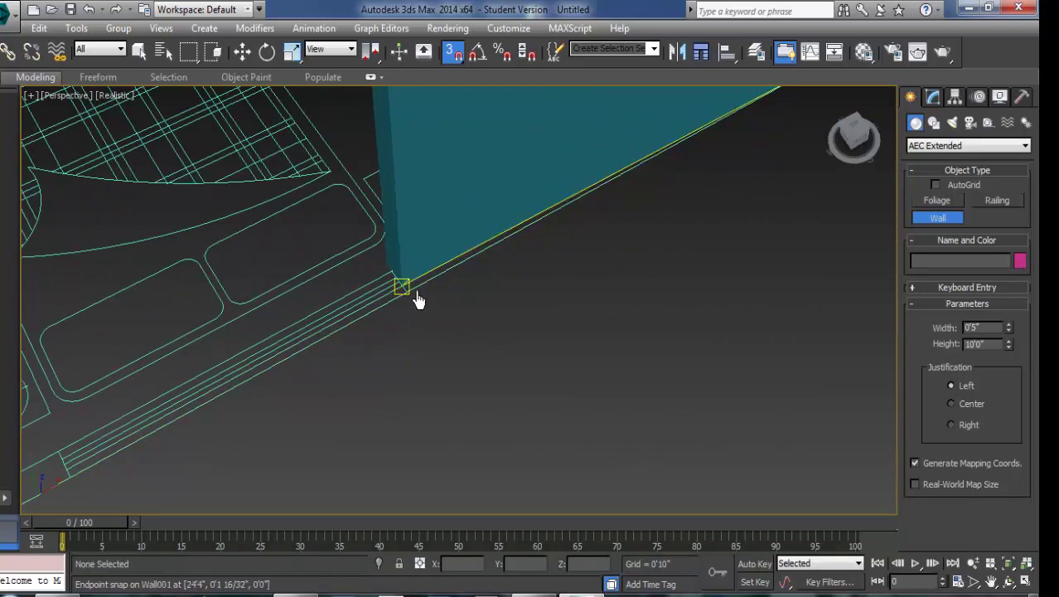
{"action": "scroll", "coordinate": [415, 308], "scroll_direction": "up", "scroll_amount": 2}
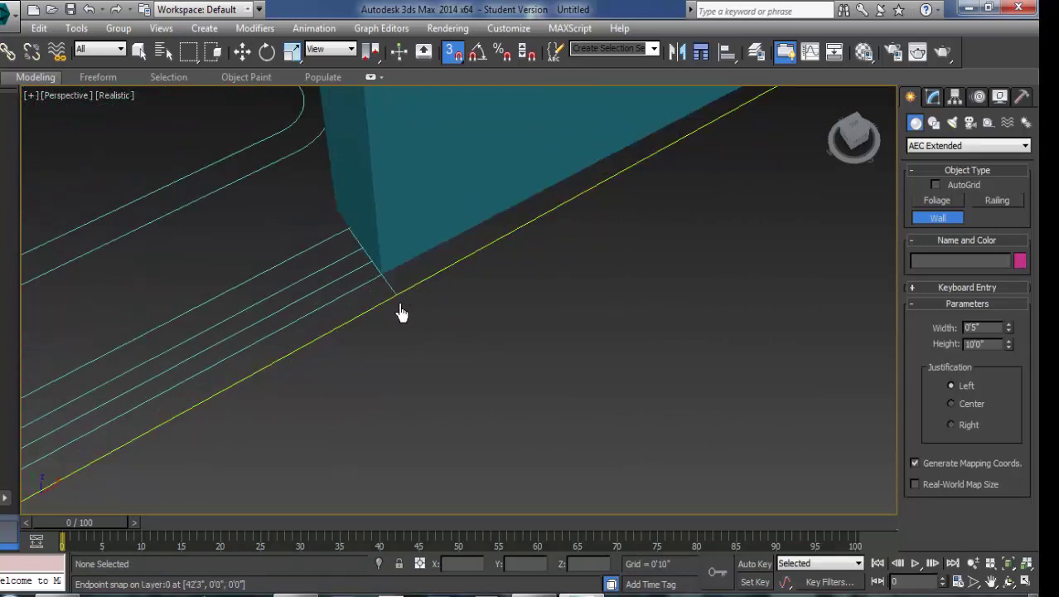
{"action": "left_click", "coordinate": [395, 300]}
{"action": "scroll", "coordinate": [378, 355], "scroll_direction": "down", "scroll_amount": 3}
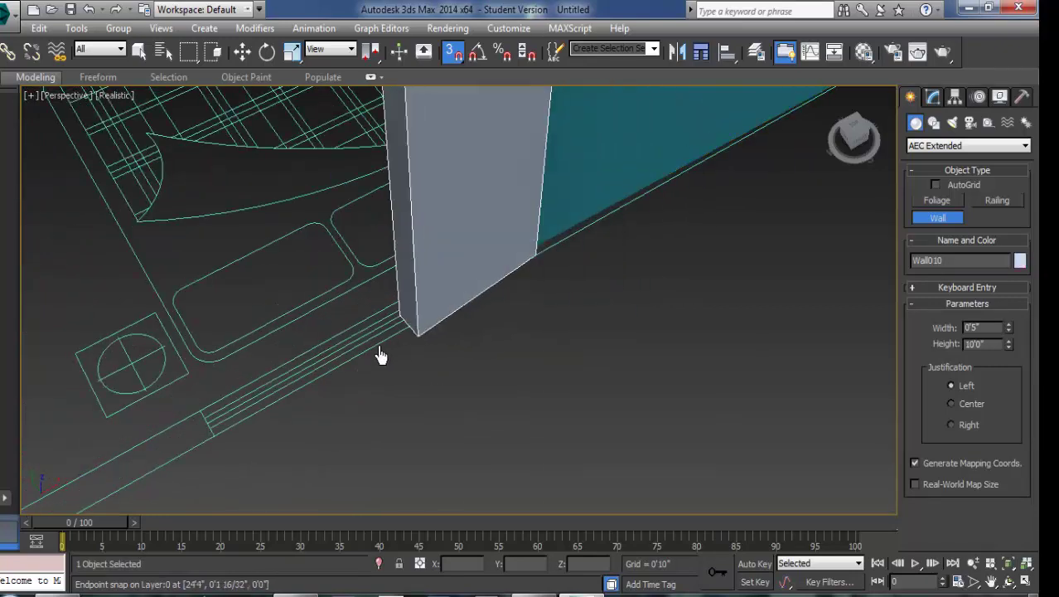
{"action": "scroll", "coordinate": [472, 302], "scroll_direction": "up", "scroll_amount": 2}
{"action": "scroll", "coordinate": [460, 323], "scroll_direction": "up", "scroll_amount": 2}
{"action": "scroll", "coordinate": [418, 329], "scroll_direction": "up", "scroll_amount": 2}
{"action": "scroll", "coordinate": [394, 348], "scroll_direction": "up", "scroll_amount": 1}
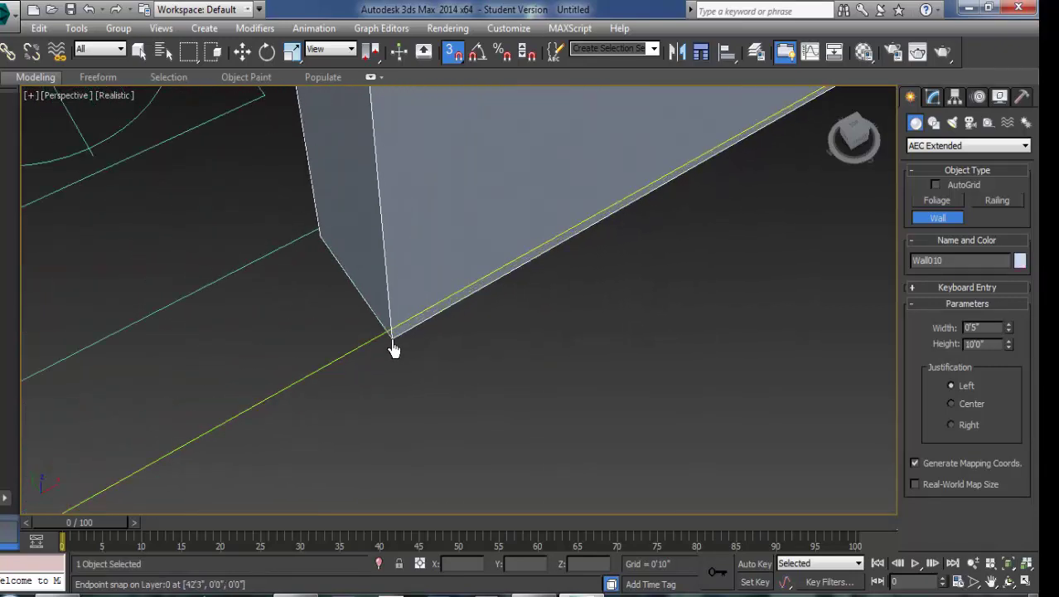
{"action": "scroll", "coordinate": [390, 325], "scroll_direction": "up", "scroll_amount": 1}
{"action": "scroll", "coordinate": [426, 348], "scroll_direction": "down", "scroll_amount": 3}
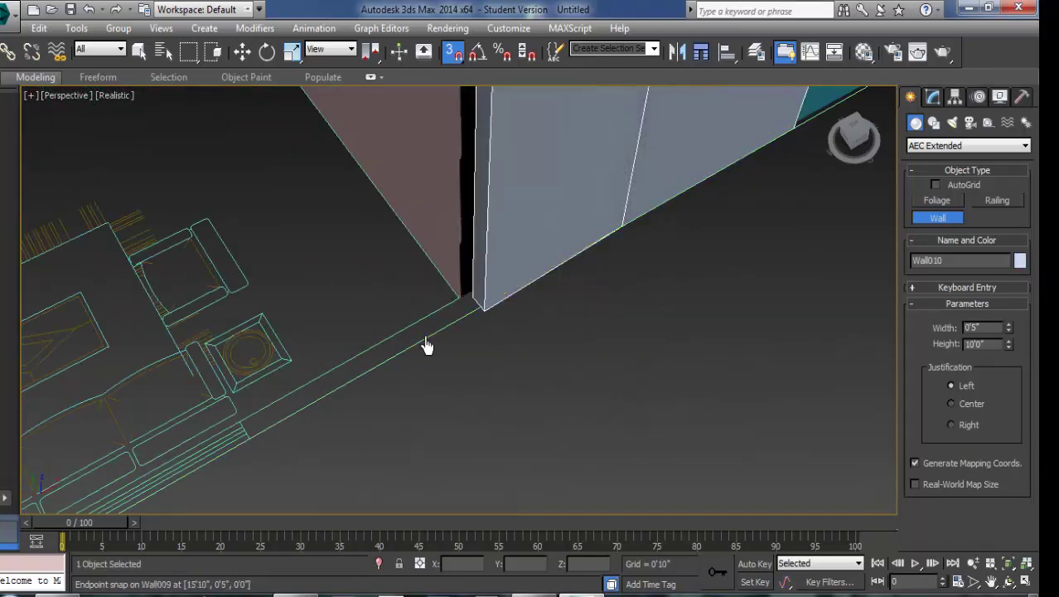
{"action": "scroll", "coordinate": [522, 273], "scroll_direction": "up", "scroll_amount": 1}
{"action": "scroll", "coordinate": [481, 303], "scroll_direction": "up", "scroll_amount": 1}
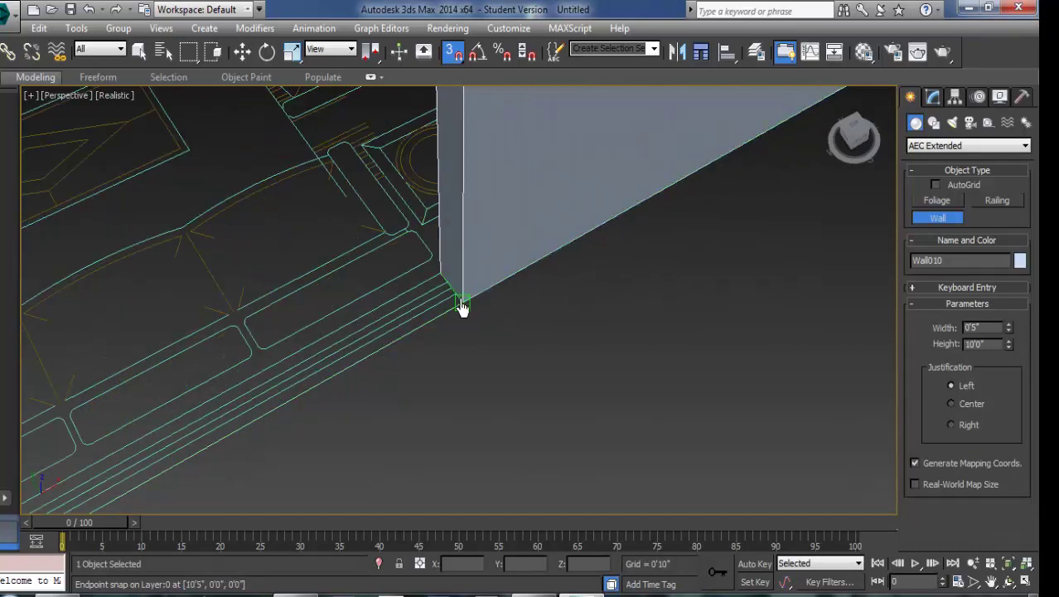
{"action": "left_click", "coordinate": [461, 306]}
{"action": "right_click", "coordinate": [431, 339]}
Step: Snap the next wall onto the plan corner and turn it along the plan line beside the stairs
{"action": "scroll", "coordinate": [601, 284], "scroll_direction": "down", "scroll_amount": 2}
{"action": "scroll", "coordinate": [721, 260], "scroll_direction": "down", "scroll_amount": 1}
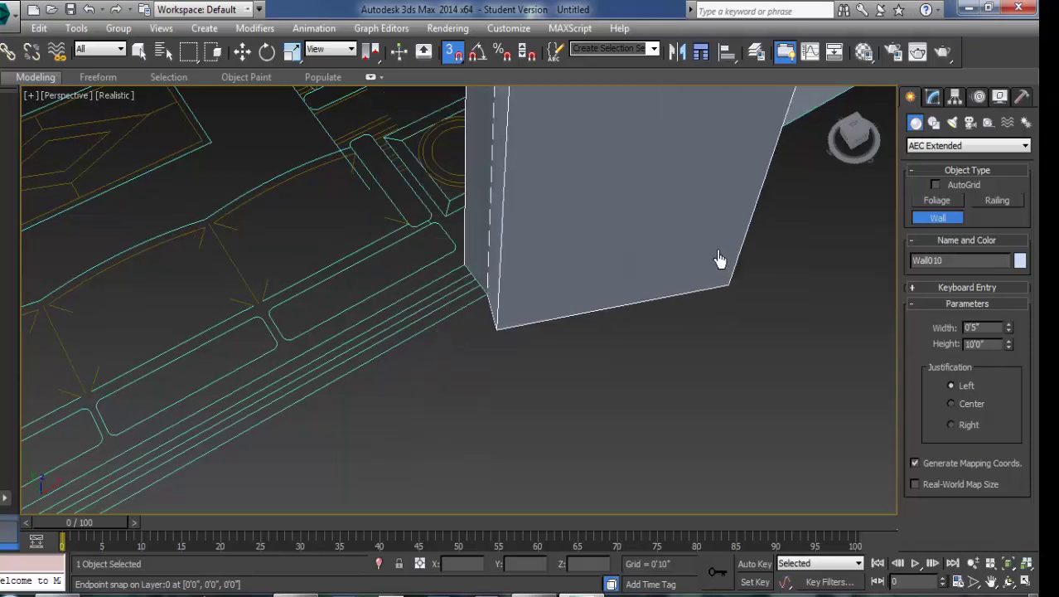
{"action": "scroll", "coordinate": [562, 334], "scroll_direction": "down", "scroll_amount": 1}
{"action": "scroll", "coordinate": [539, 341], "scroll_direction": "up", "scroll_amount": 1}
{"action": "scroll", "coordinate": [525, 350], "scroll_direction": "up", "scroll_amount": 2}
{"action": "scroll", "coordinate": [522, 348], "scroll_direction": "up", "scroll_amount": 1}
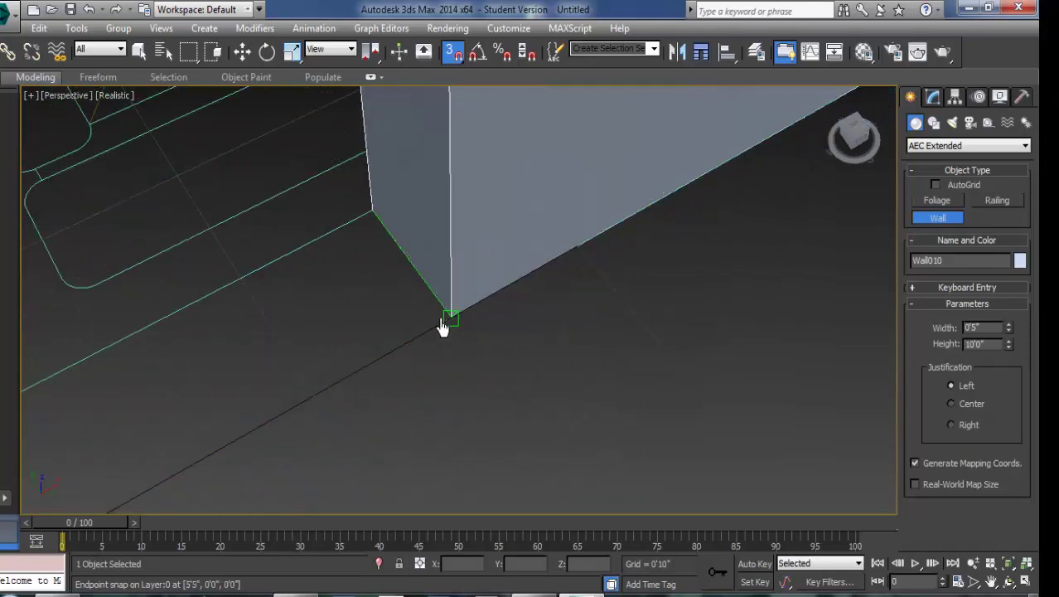
{"action": "mouse_move", "coordinate": [585, 276]}
{"action": "middle_mouse_down", "text": "alt"}
{"action": "mouse_move", "coordinate": [646, 255]}
{"action": "mouse_move", "coordinate": [334, 432]}
{"action": "mouse_move", "coordinate": [629, 404]}
{"action": "mouse_move", "coordinate": [516, 372]}
{"action": "mouse_move", "coordinate": [471, 327]}
{"action": "middle_mouse_up", "text": "alt"}
{"action": "scroll", "coordinate": [473, 328], "scroll_direction": "up", "scroll_amount": 2}
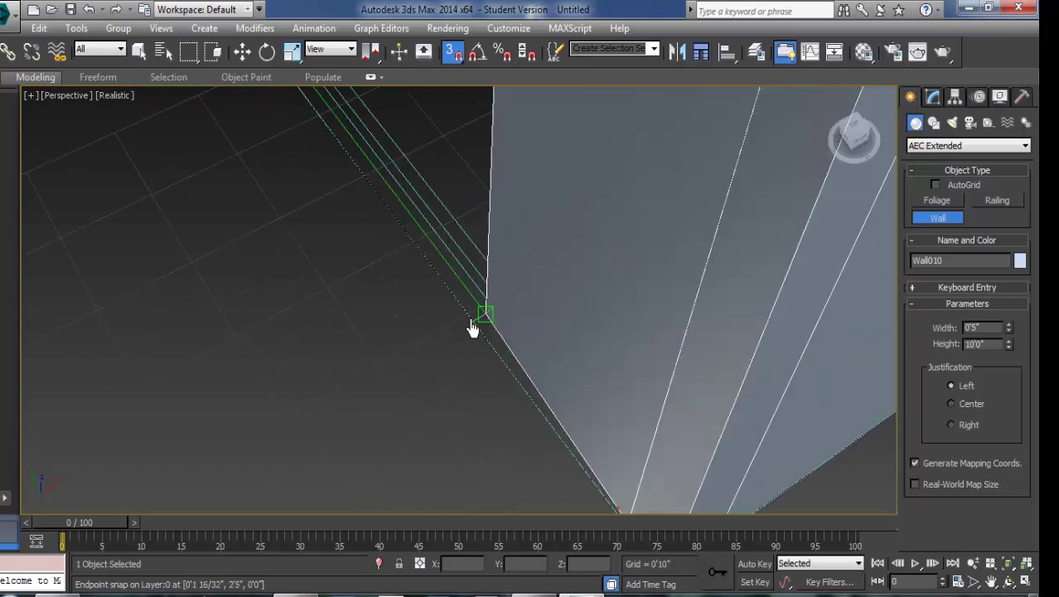
{"action": "scroll", "coordinate": [473, 327], "scroll_direction": "up", "scroll_amount": 2}
{"action": "scroll", "coordinate": [497, 331], "scroll_direction": "down", "scroll_amount": 2}
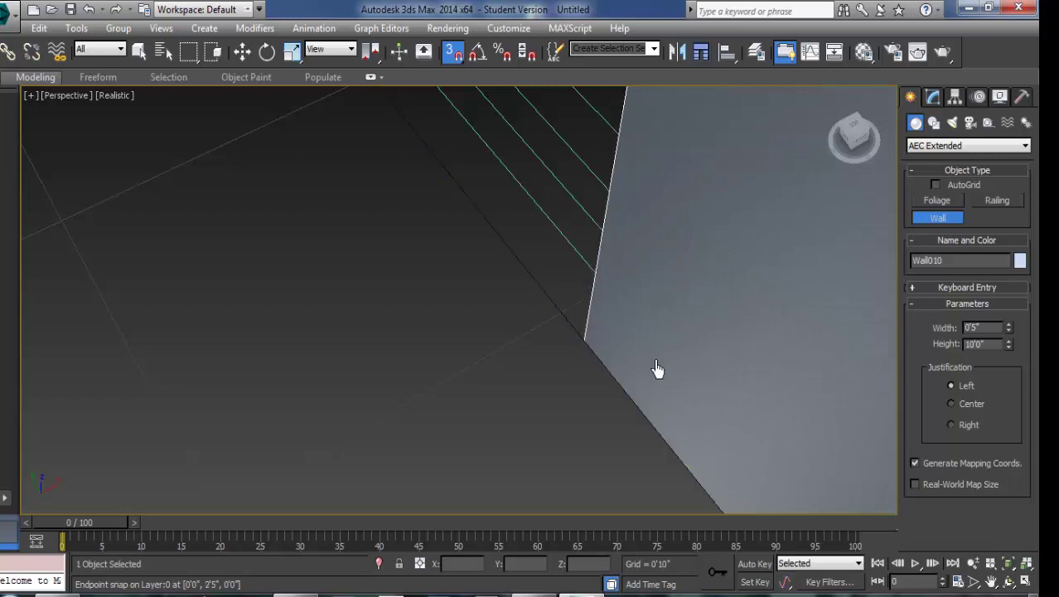
{"action": "scroll", "coordinate": [692, 395], "scroll_direction": "down", "scroll_amount": 1}
{"action": "scroll", "coordinate": [700, 407], "scroll_direction": "down", "scroll_amount": 2}
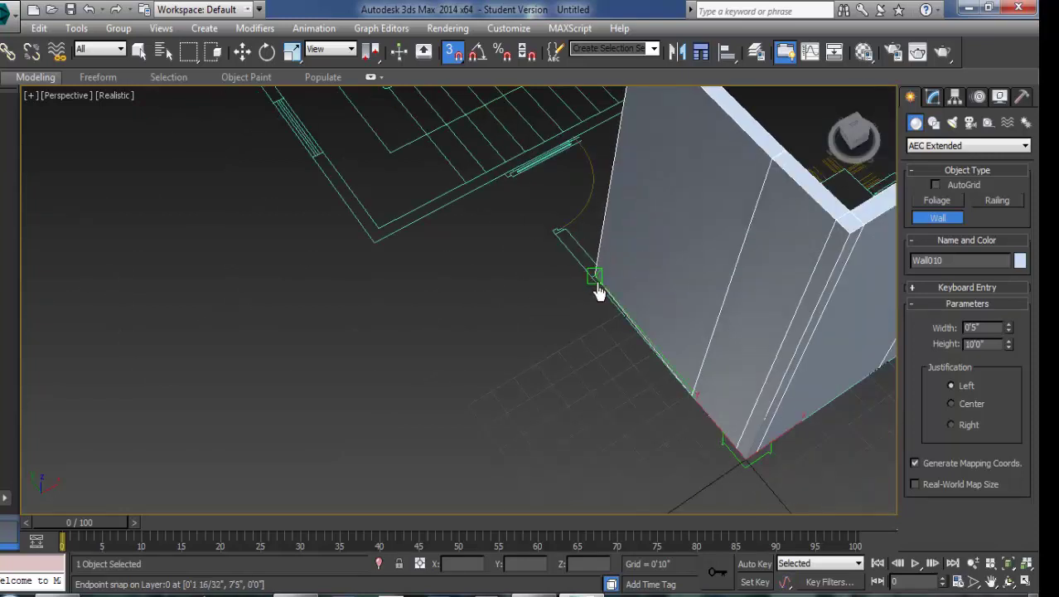
{"action": "scroll", "coordinate": [597, 288], "scroll_direction": "up", "scroll_amount": 3}
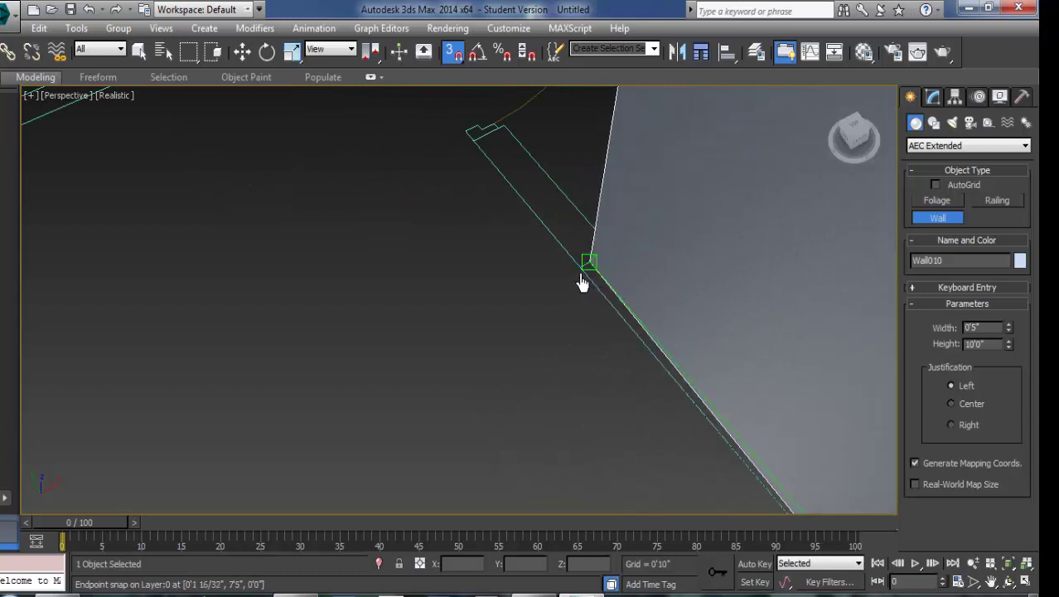
{"action": "left_click", "coordinate": [582, 278]}
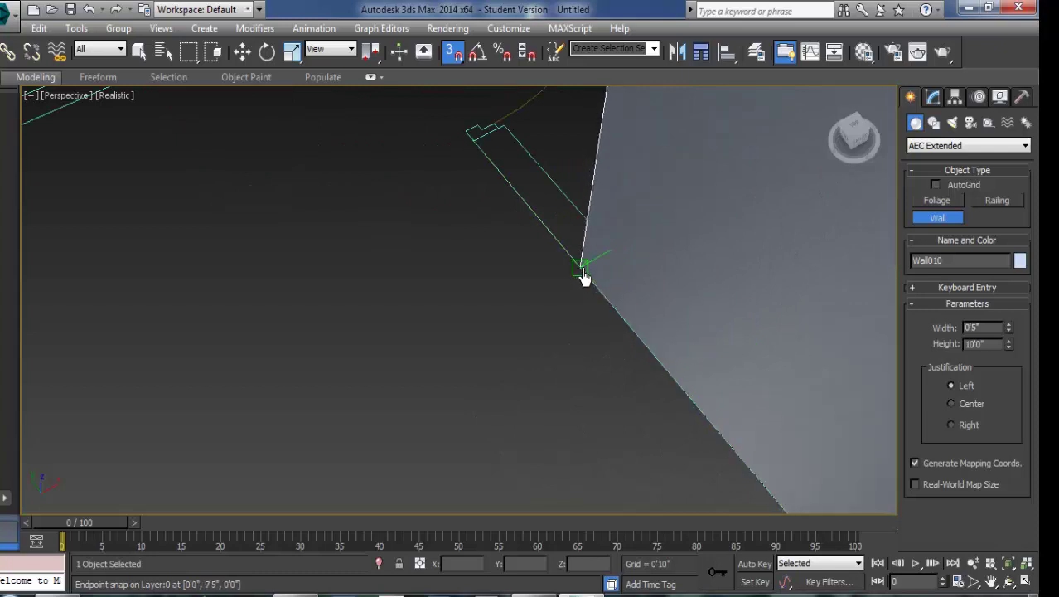
{"action": "left_click", "coordinate": [480, 159]}
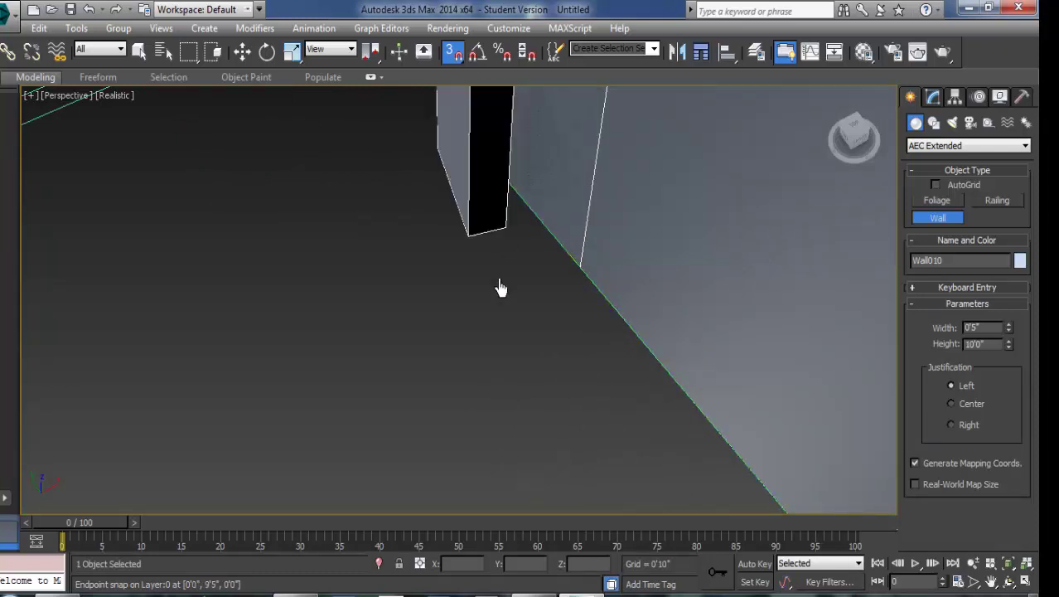
{"action": "scroll", "coordinate": [501, 287], "scroll_direction": "down", "scroll_amount": 3}
{"action": "scroll", "coordinate": [556, 464], "scroll_direction": "down", "scroll_amount": 2}
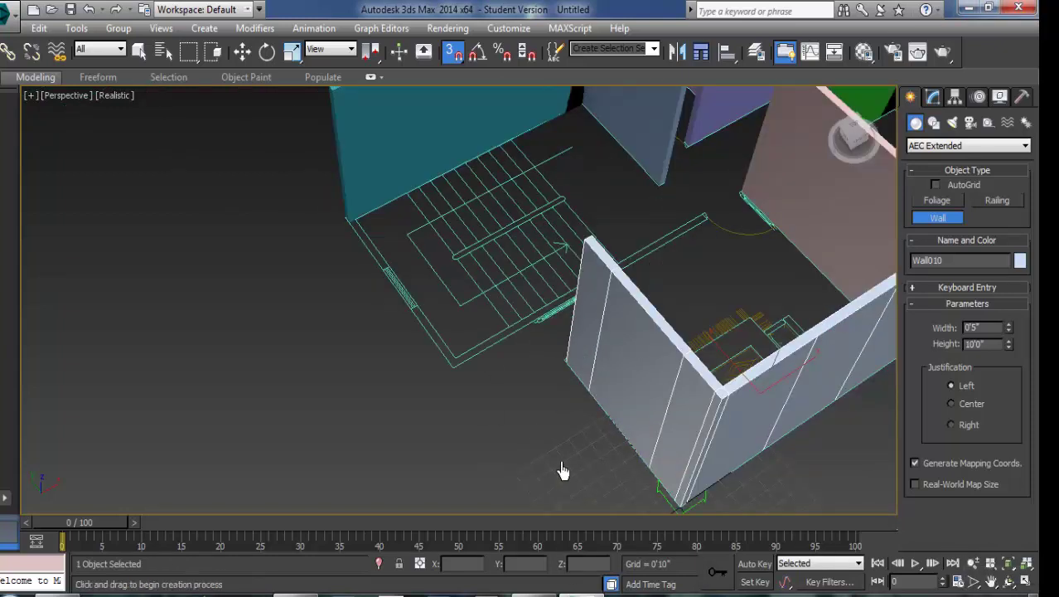
Step: Orbit toward the stairs and start the teal wall between two snapped plan corners
{"action": "left_click", "coordinate": [1010, 581]}
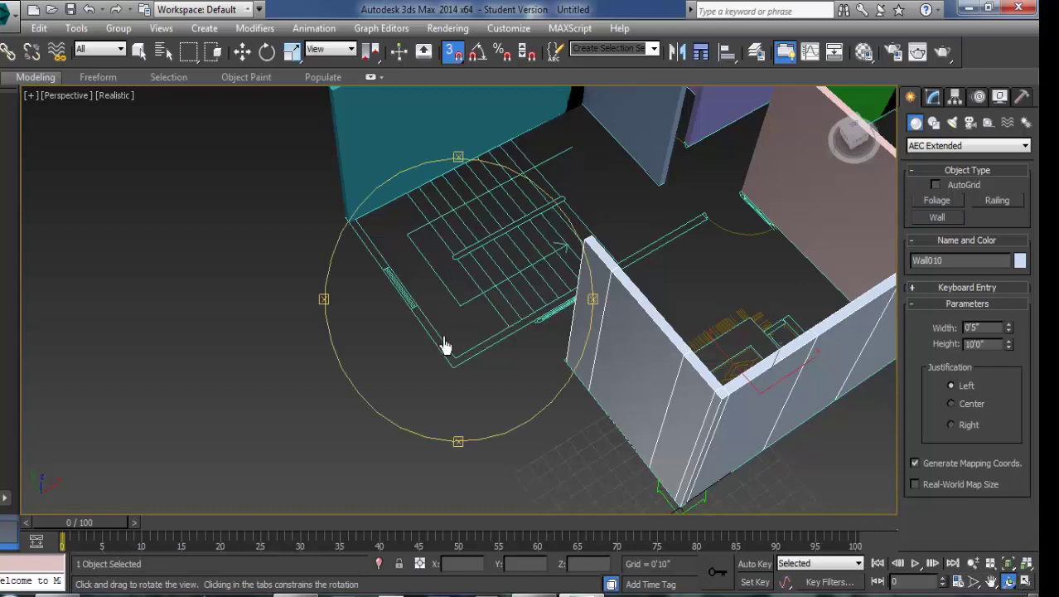
{"action": "mouse_move", "coordinate": [442, 347]}
{"action": "left_mouse_down"}
{"action": "mouse_move", "coordinate": [508, 314]}
{"action": "mouse_move", "coordinate": [523, 336]}
{"action": "mouse_move", "coordinate": [557, 312]}
{"action": "left_mouse_up"}
{"action": "key", "text": "Escape"}
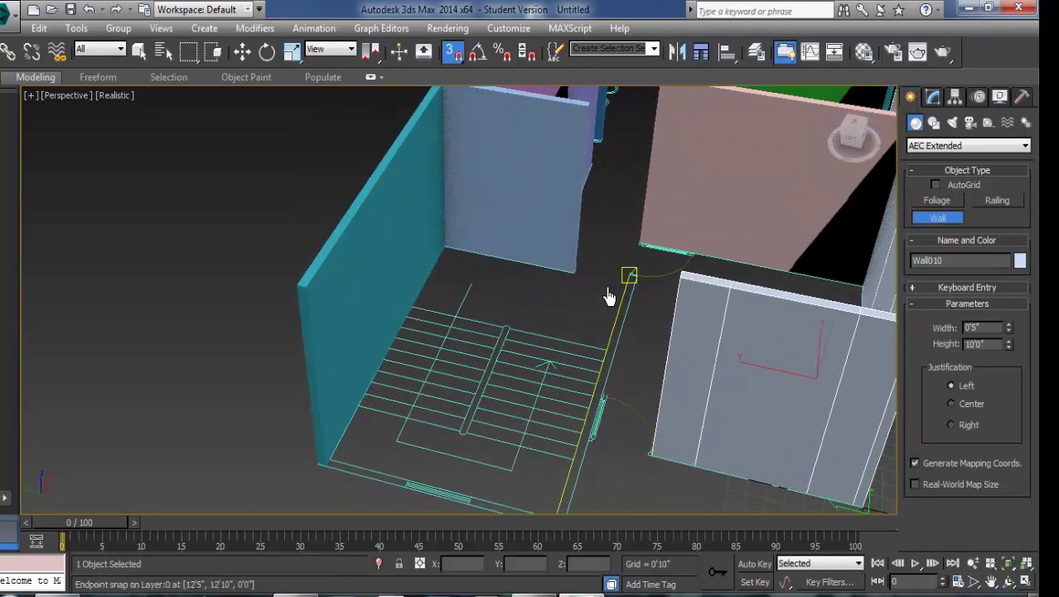
{"action": "scroll", "coordinate": [655, 286], "scroll_direction": "up", "scroll_amount": 3}
{"action": "left_click", "coordinate": [657, 287]}
{"action": "middle_click_drag", "start_coordinate": [610, 414], "coordinate": [611, 266]}
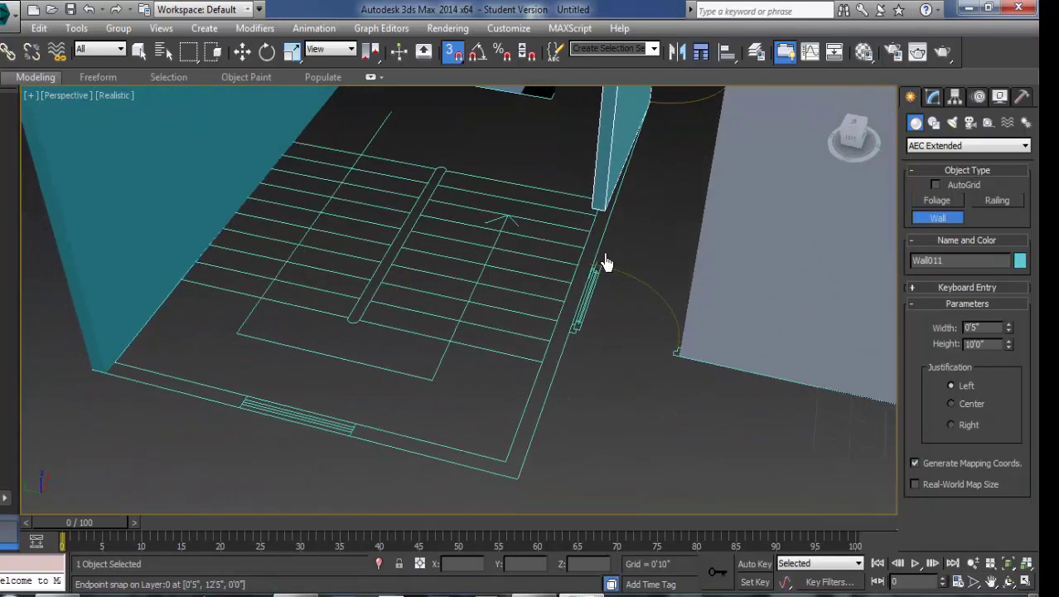
{"action": "left_click", "coordinate": [516, 493]}
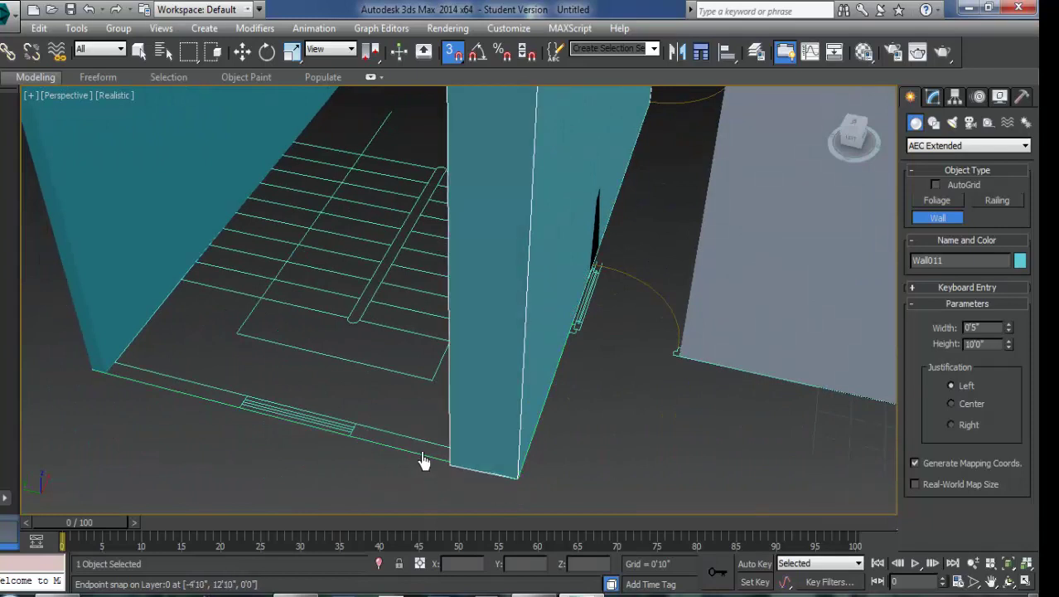
Step: Continue the teal wall to the stair corner and the next corner, closing off the stairs
{"action": "left_click", "coordinate": [343, 452]}
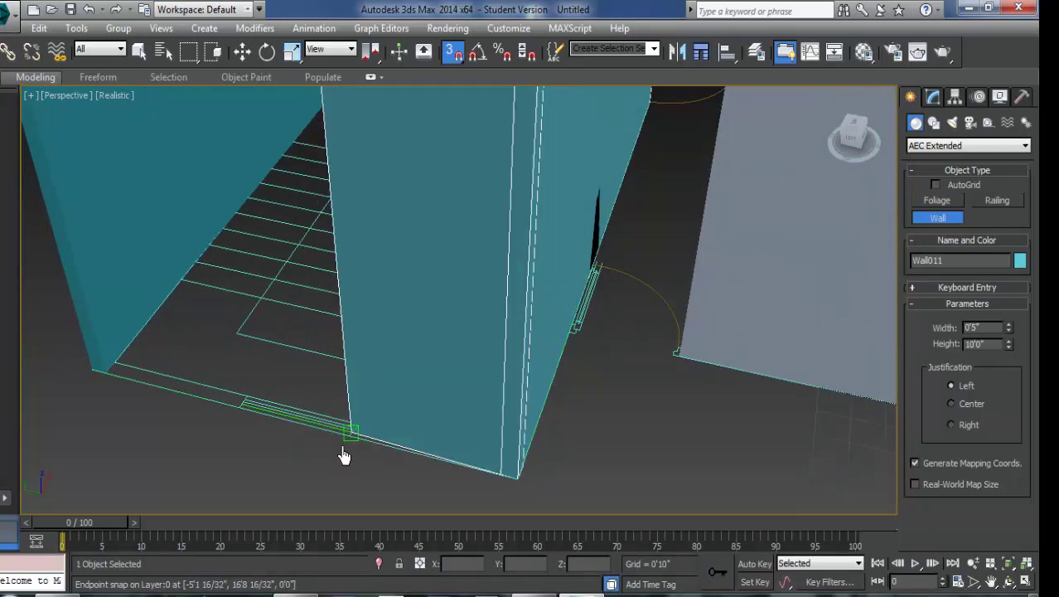
{"action": "scroll", "coordinate": [345, 456], "scroll_direction": "up", "scroll_amount": 4}
{"action": "scroll", "coordinate": [349, 445], "scroll_direction": "up", "scroll_amount": 1}
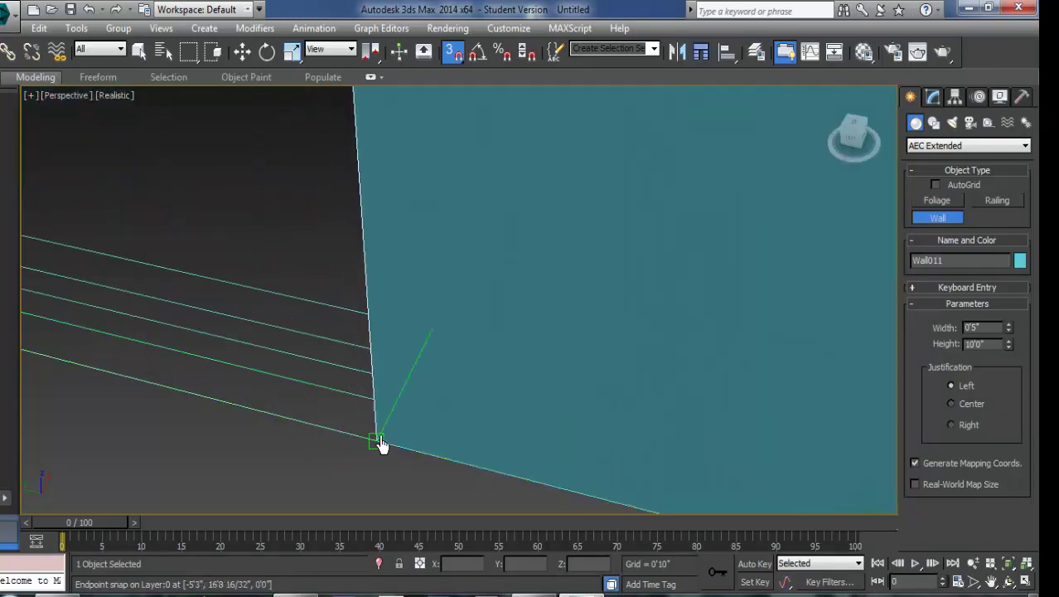
{"action": "mouse_move", "coordinate": [379, 445]}
{"action": "middle_mouse_down", "text": "alt"}
{"action": "mouse_move", "coordinate": [355, 457]}
{"action": "mouse_move", "coordinate": [499, 481]}
{"action": "mouse_move", "coordinate": [634, 431]}
{"action": "mouse_move", "coordinate": [564, 466]}
{"action": "middle_mouse_up", "text": "alt"}
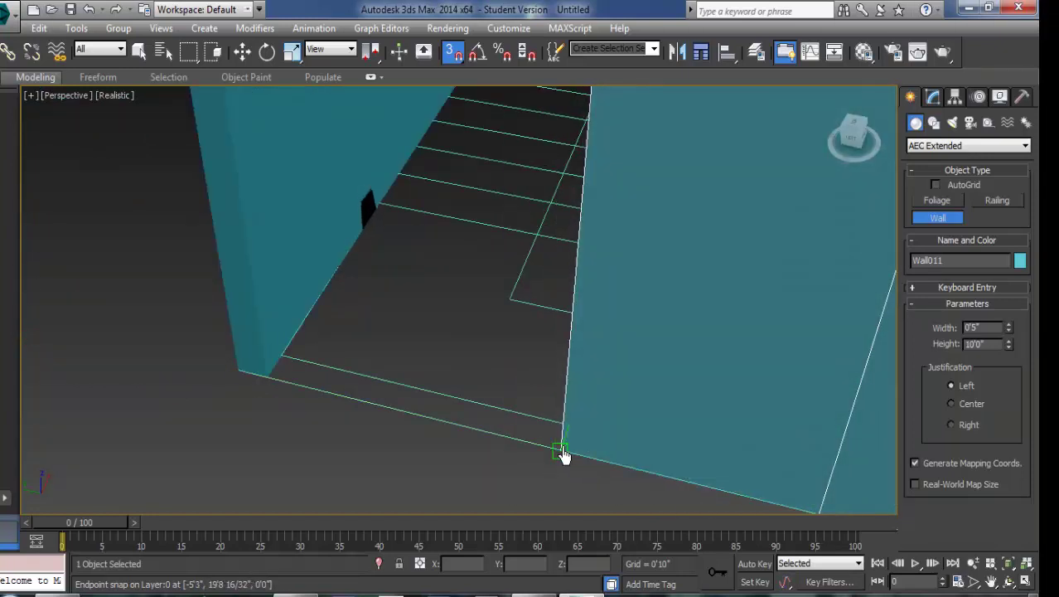
{"action": "left_click", "coordinate": [562, 459]}
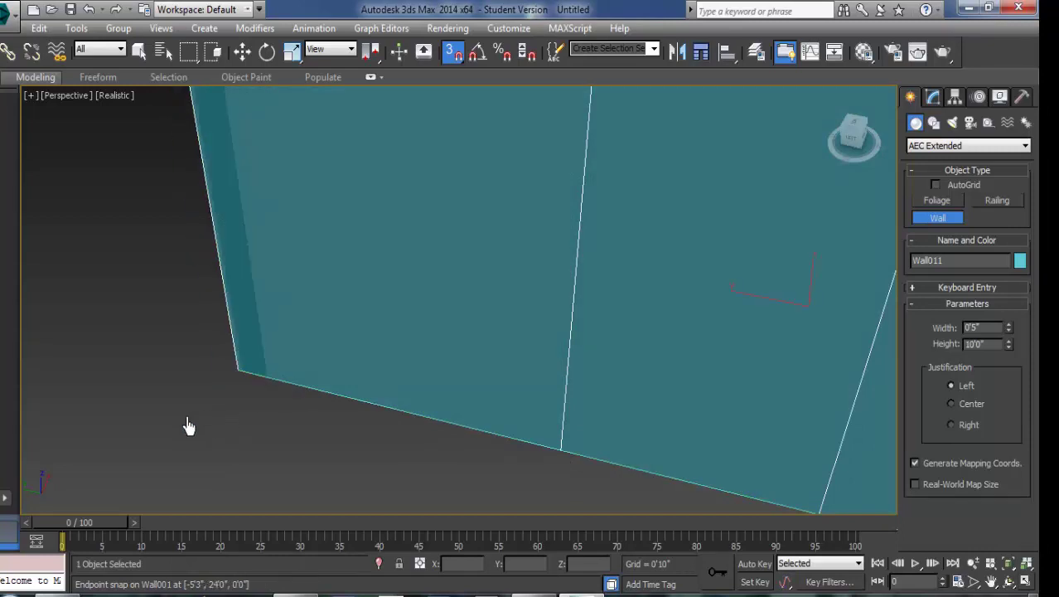
{"action": "scroll", "coordinate": [187, 426], "scroll_direction": "down", "scroll_amount": 5}
{"action": "scroll", "coordinate": [208, 455], "scroll_direction": "down", "scroll_amount": 3}
{"action": "middle_click_drag", "start_coordinate": [489, 482], "coordinate": [446, 498]}
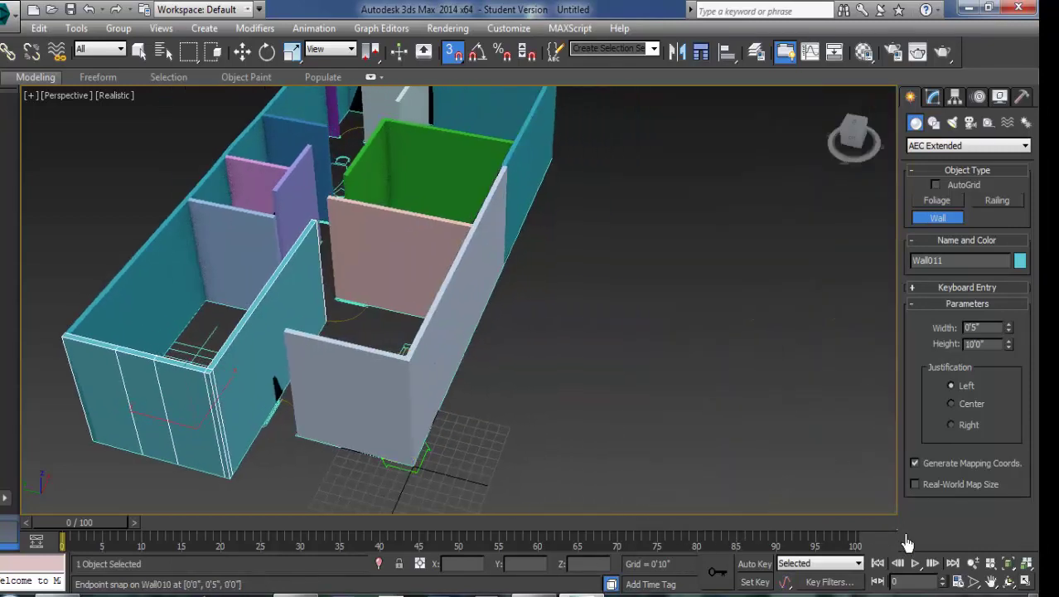
Step: Orbit to a low angled 3D view, turn off point snapping, and exit wall drawing
{"action": "left_click", "coordinate": [1010, 583]}
{"action": "left_click_drag", "start_coordinate": [495, 325], "coordinate": [425, 390]}
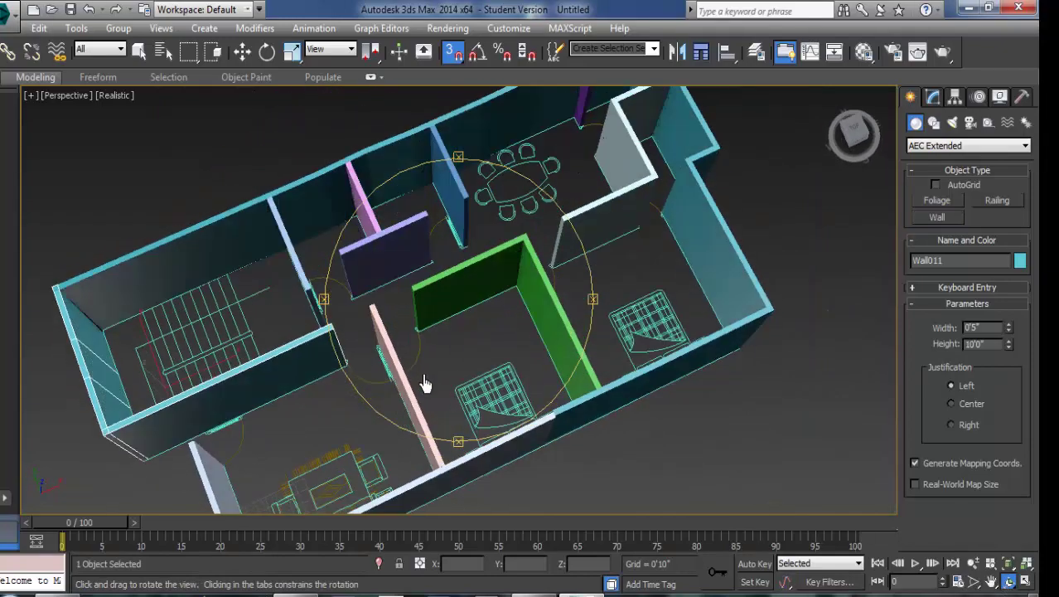
{"action": "mouse_move", "coordinate": [461, 312]}
{"action": "left_mouse_down"}
{"action": "mouse_move", "coordinate": [442, 314]}
{"action": "mouse_move", "coordinate": [414, 291]}
{"action": "mouse_move", "coordinate": [420, 278]}
{"action": "mouse_move", "coordinate": [544, 277]}
{"action": "left_mouse_up"}
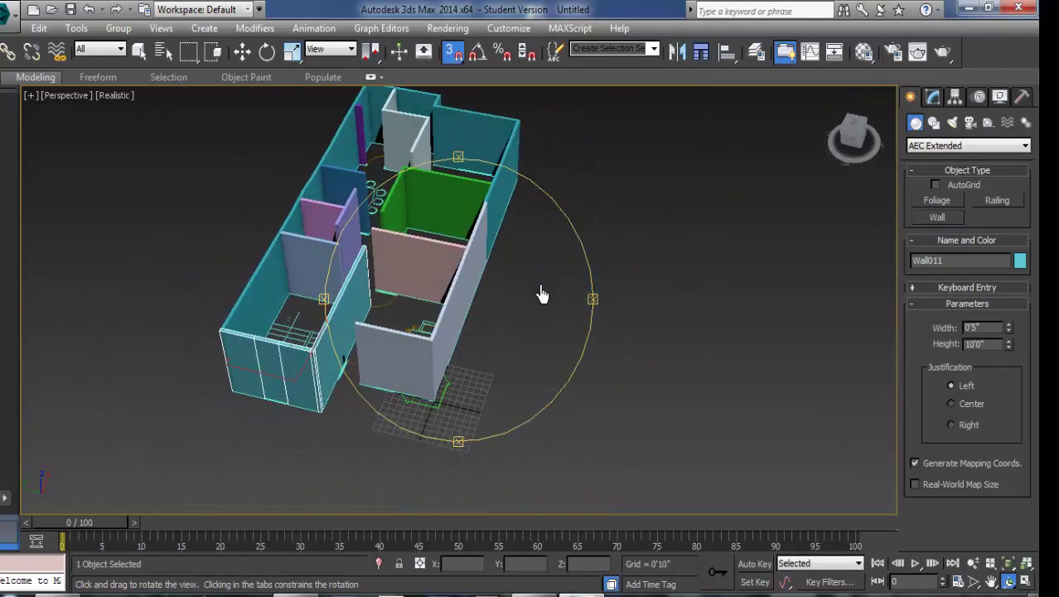
{"action": "right_click", "coordinate": [544, 277]}
{"action": "scroll", "coordinate": [362, 379], "scroll_direction": "up", "scroll_amount": 2}
{"action": "scroll", "coordinate": [366, 331], "scroll_direction": "up", "scroll_amount": 1}
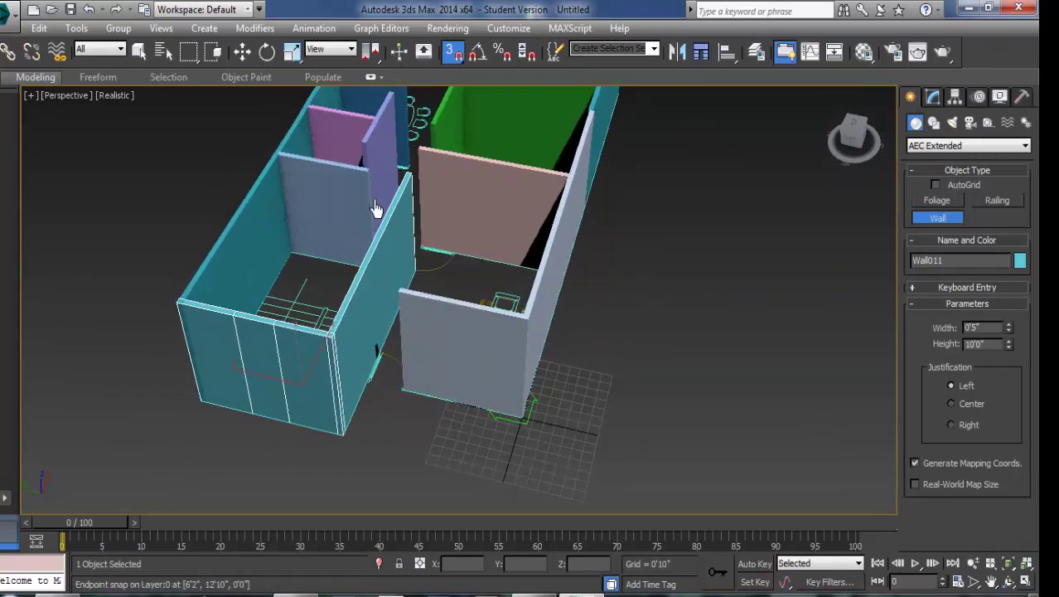
{"action": "left_click", "coordinate": [457, 57]}
{"action": "scroll", "coordinate": [517, 356], "scroll_direction": "up", "scroll_amount": 2}
{"action": "scroll", "coordinate": [498, 339], "scroll_direction": "up", "scroll_amount": 1}
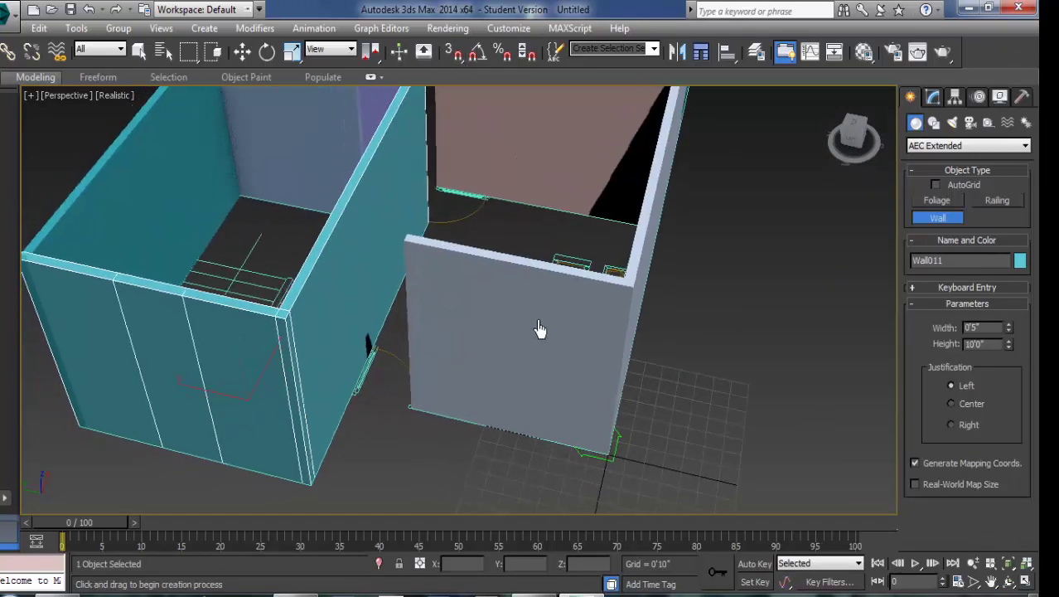
{"action": "right_click", "coordinate": [530, 301]}
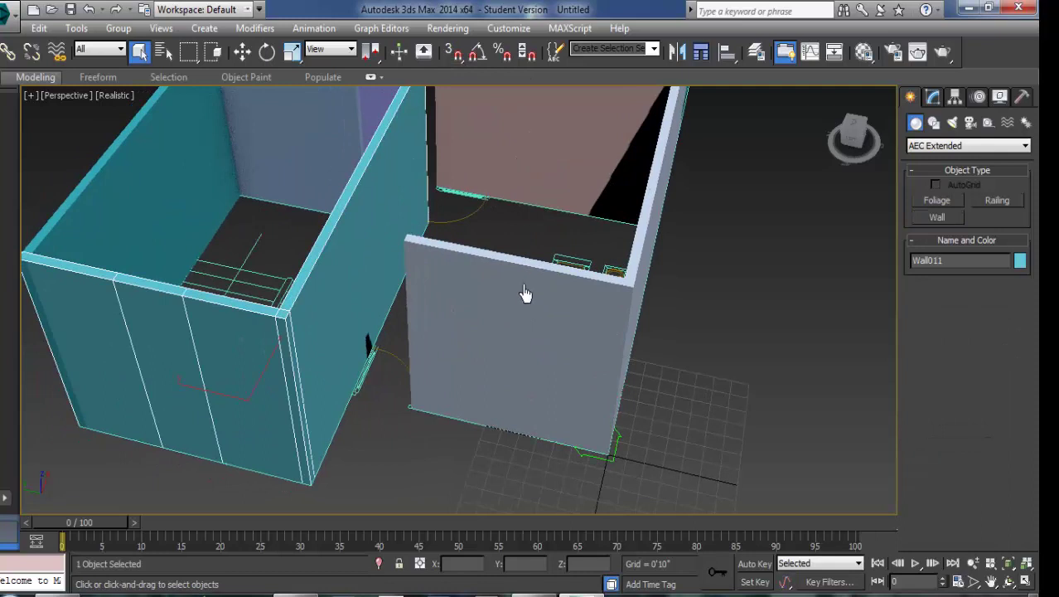
Step: Convert grey Wall010 to Editable Poly and select the top polygon of its middle panel
{"action": "left_click", "coordinate": [523, 293]}
{"action": "right_click", "coordinate": [549, 296]}
{"action": "mouse_move", "coordinate": [580, 448]}
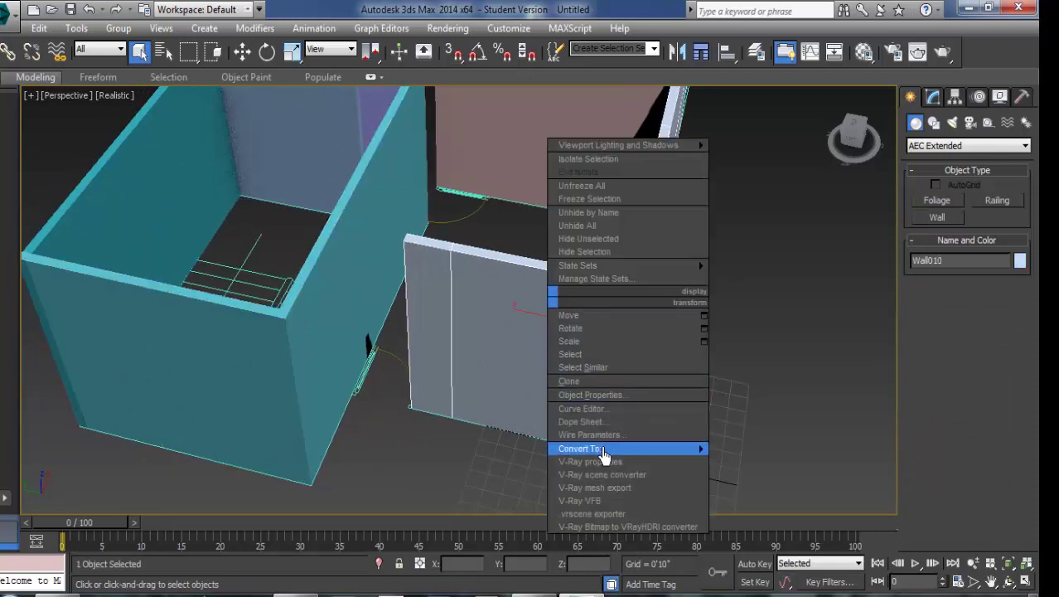
{"action": "left_click", "coordinate": [763, 462]}
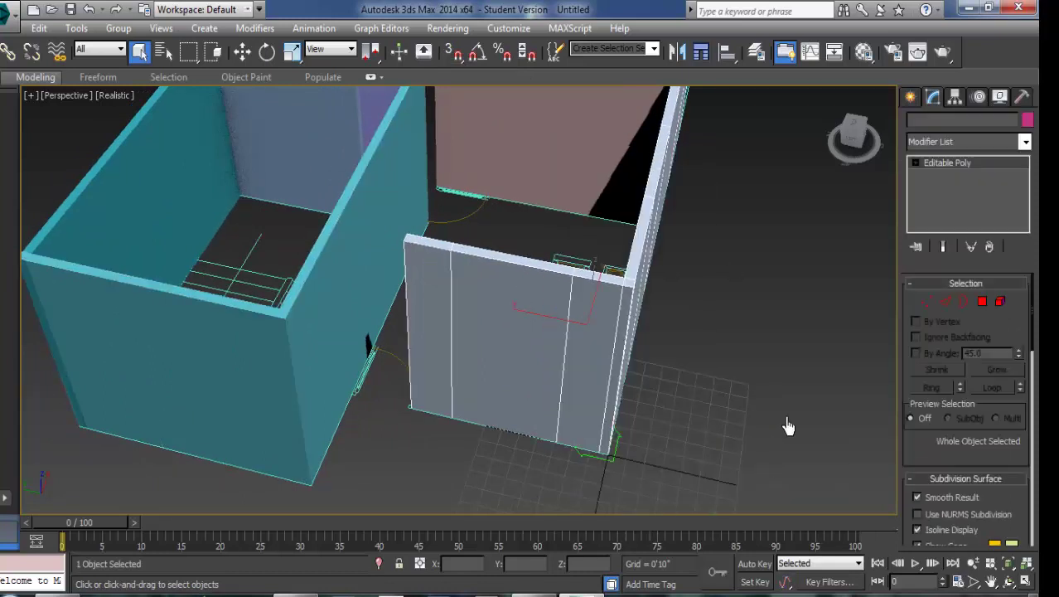
{"action": "left_click", "coordinate": [981, 304]}
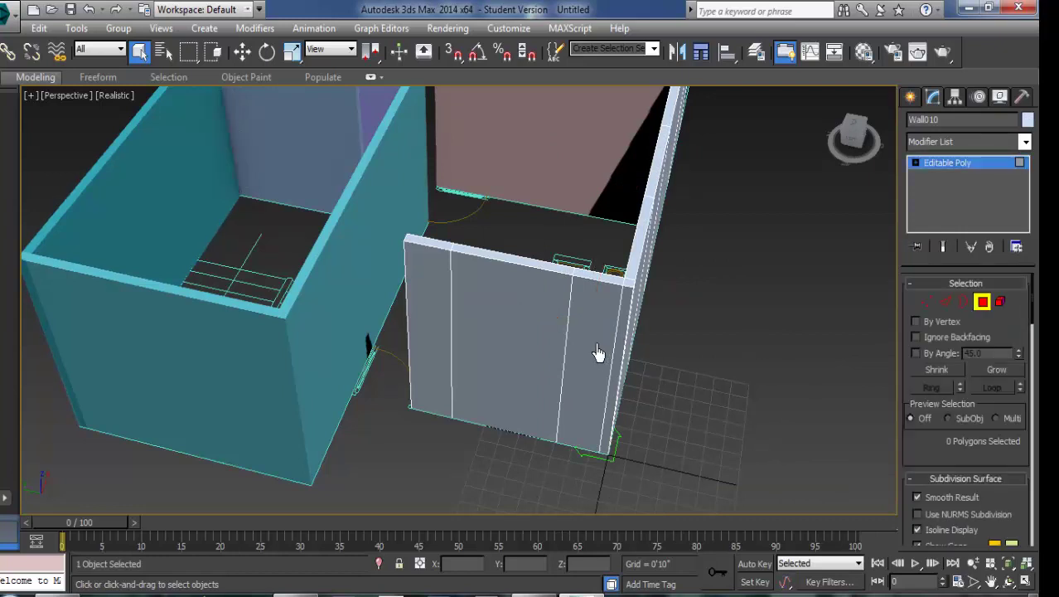
{"action": "left_click", "coordinate": [523, 267]}
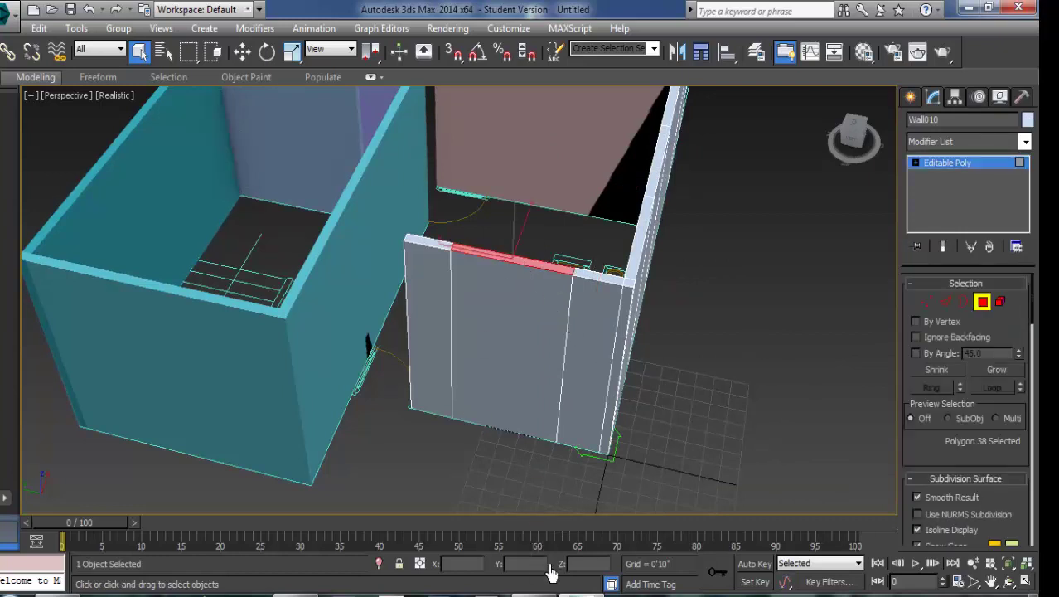
{"action": "left_click", "coordinate": [243, 53]}
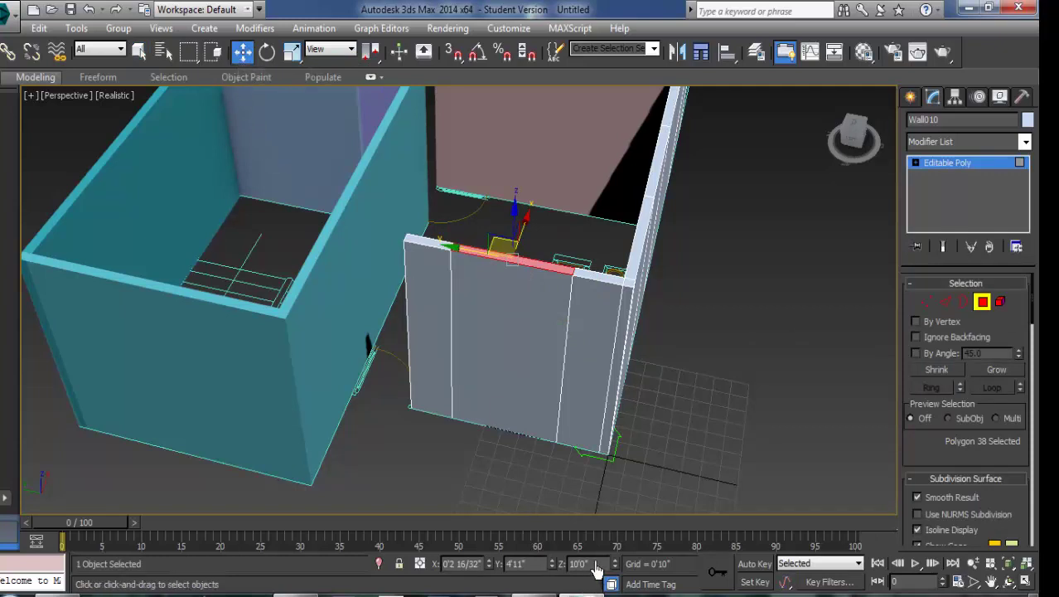
Step: Set the middle panel's top face to absolute Z 2'6" in Move Transform Type-In
{"action": "right_click", "coordinate": [243, 52]}
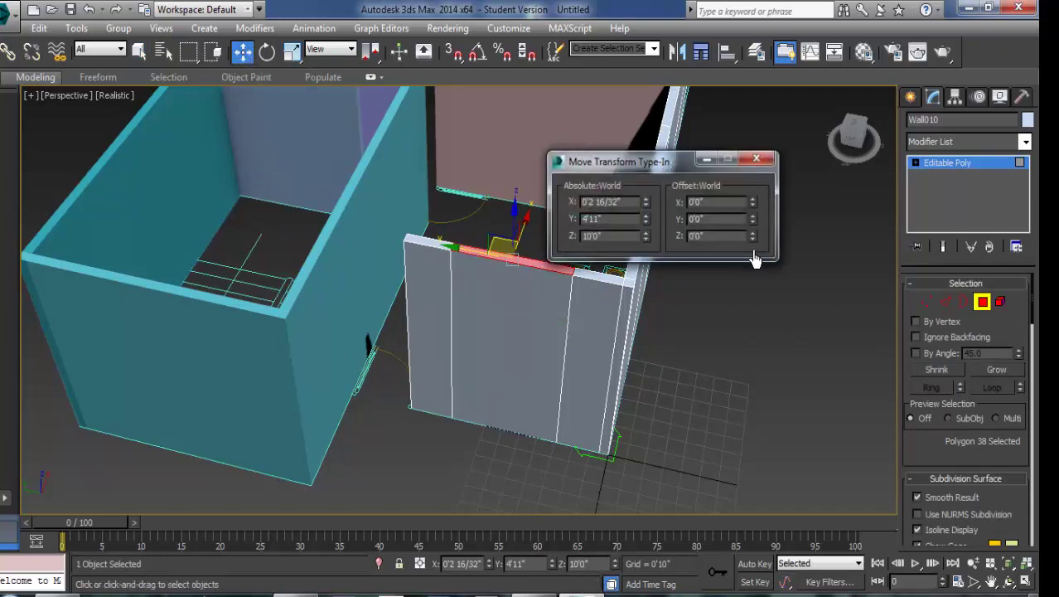
{"action": "left_click_drag", "start_coordinate": [644, 186], "coordinate": [745, 171]}
{"action": "type", "text": "2'6"}
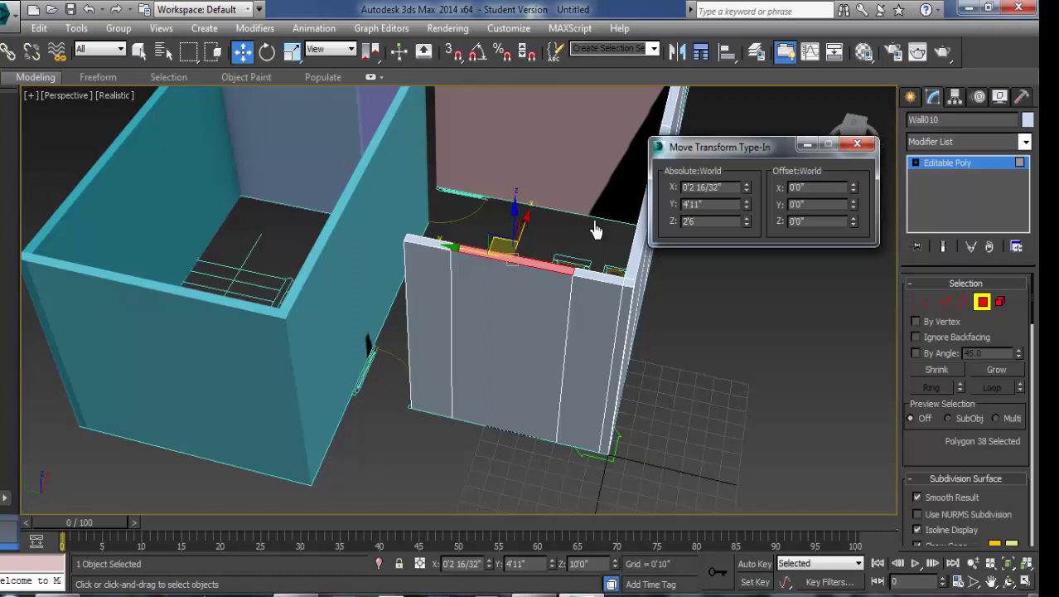
{"action": "key", "text": "Return"}
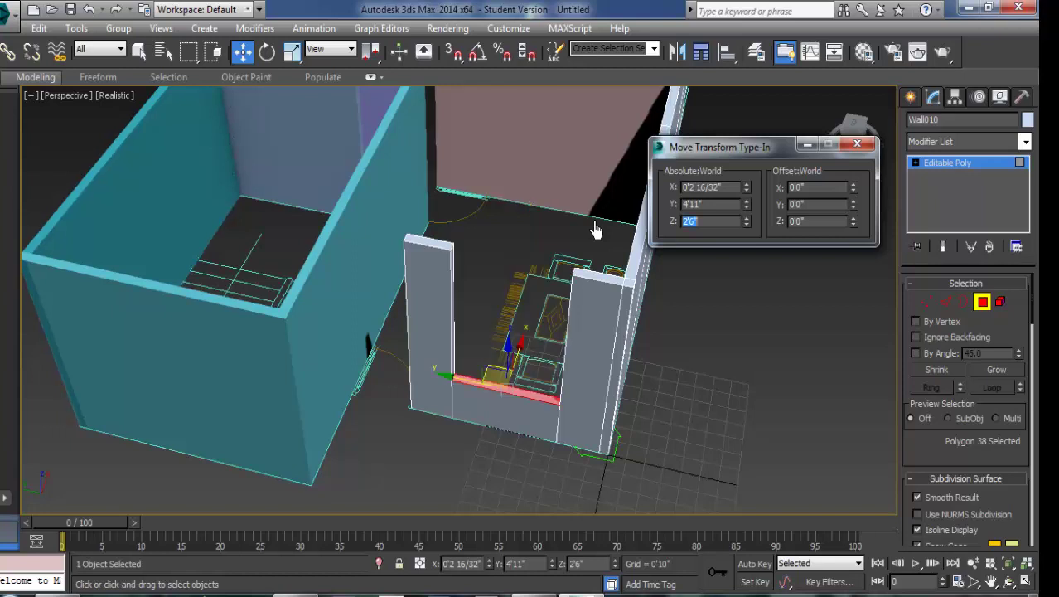
Step: Switch Wall010 to Element level and select its low sill piece
{"action": "left_click", "coordinate": [978, 305]}
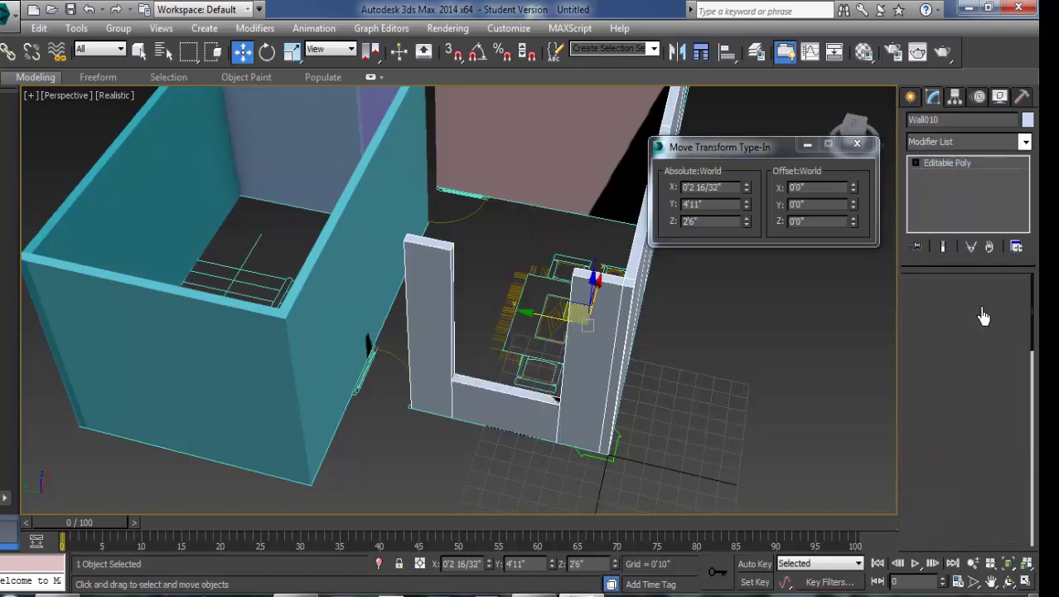
{"action": "scroll", "coordinate": [531, 426], "scroll_direction": "up", "scroll_amount": 4}
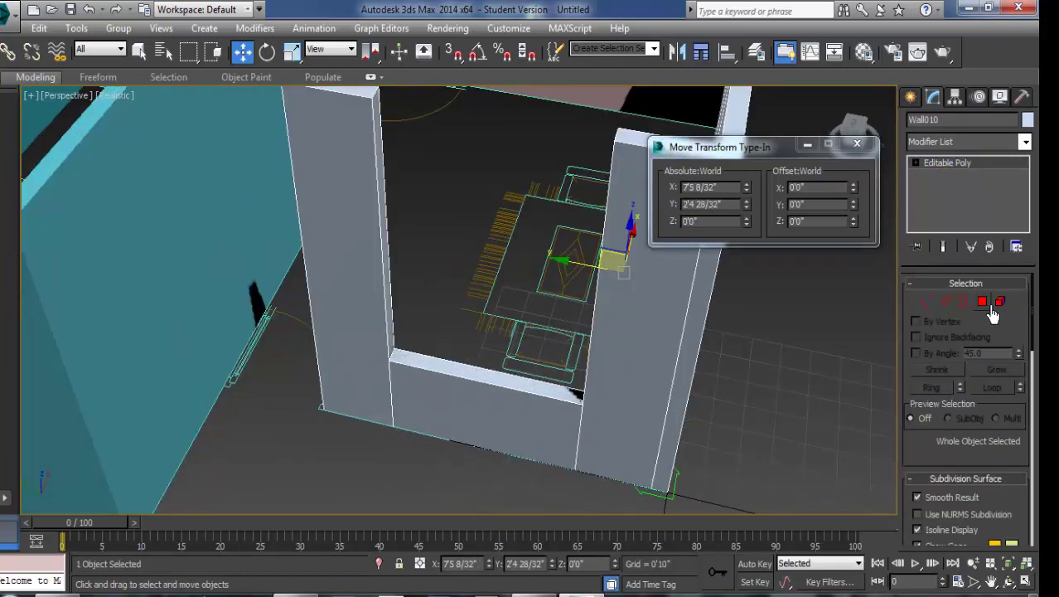
{"action": "key", "text": "shift+z"}
{"action": "left_click", "coordinate": [1000, 303]}
{"action": "left_click", "coordinate": [487, 393]}
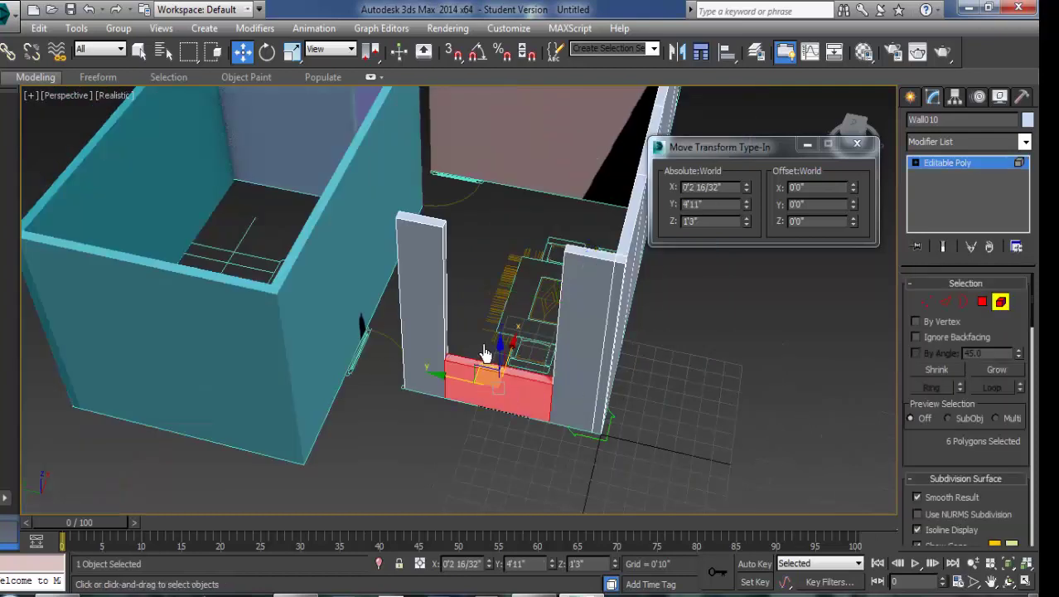
Step: Clone the sill piece to a new element and snap it up to the wall's top
{"action": "left_click_drag", "start_coordinate": [500, 359], "coordinate": [504, 229], "text": "shift"}
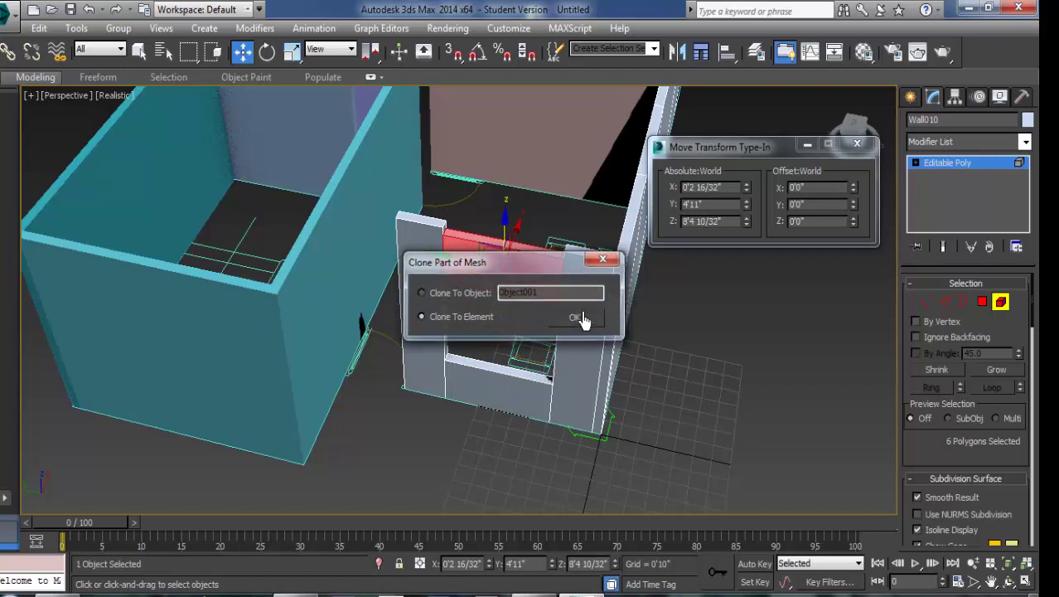
{"action": "left_click", "coordinate": [580, 319]}
{"action": "scroll", "coordinate": [442, 300], "scroll_direction": "up", "scroll_amount": 5}
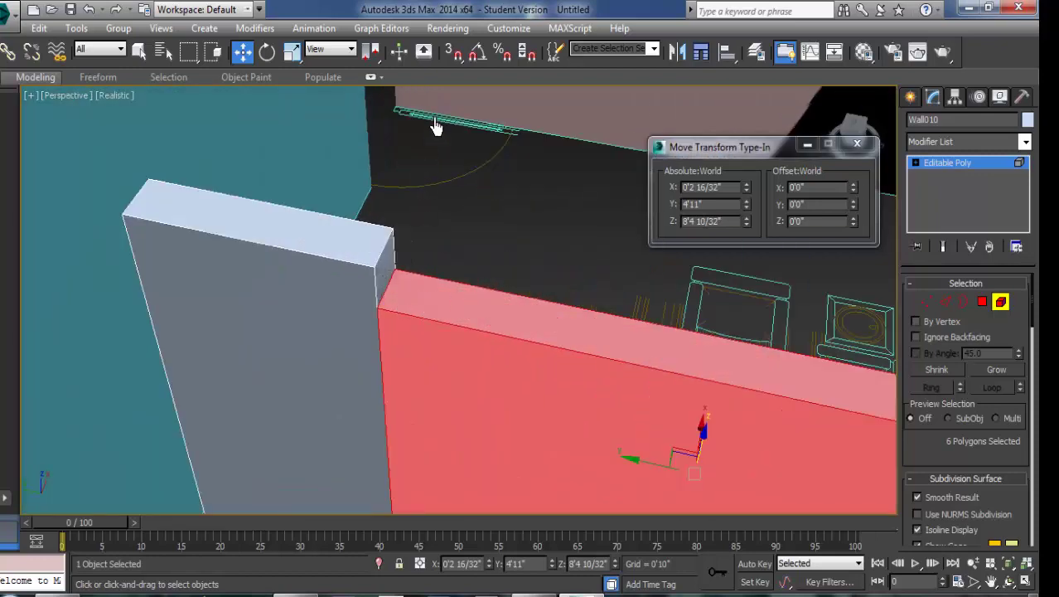
{"action": "left_click", "coordinate": [455, 55]}
{"action": "left_click_drag", "start_coordinate": [377, 317], "coordinate": [377, 278]}
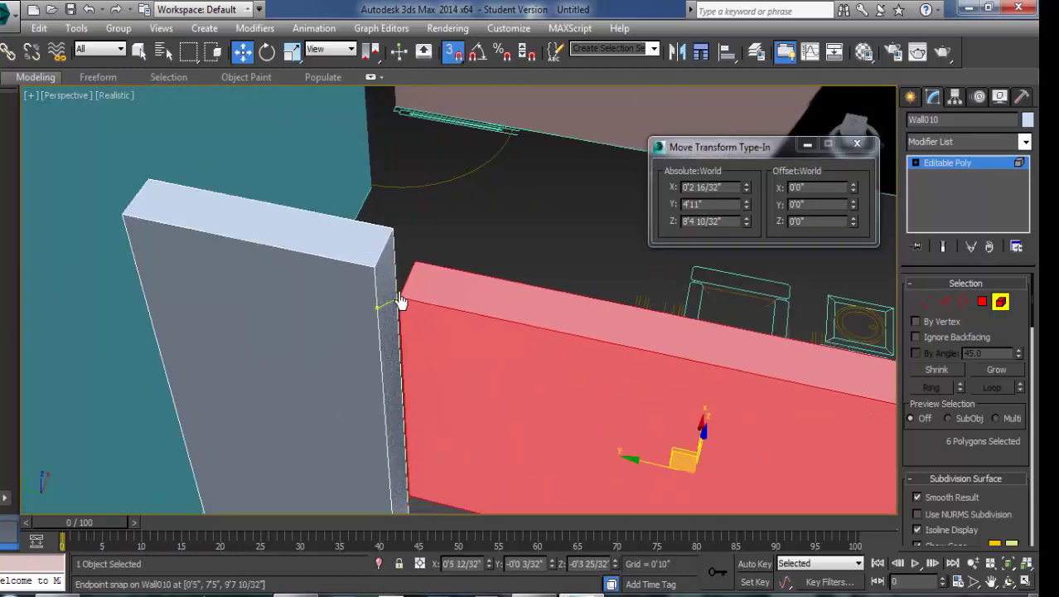
{"action": "middle_click_drag", "start_coordinate": [377, 279], "coordinate": [440, 332], "text": "alt"}
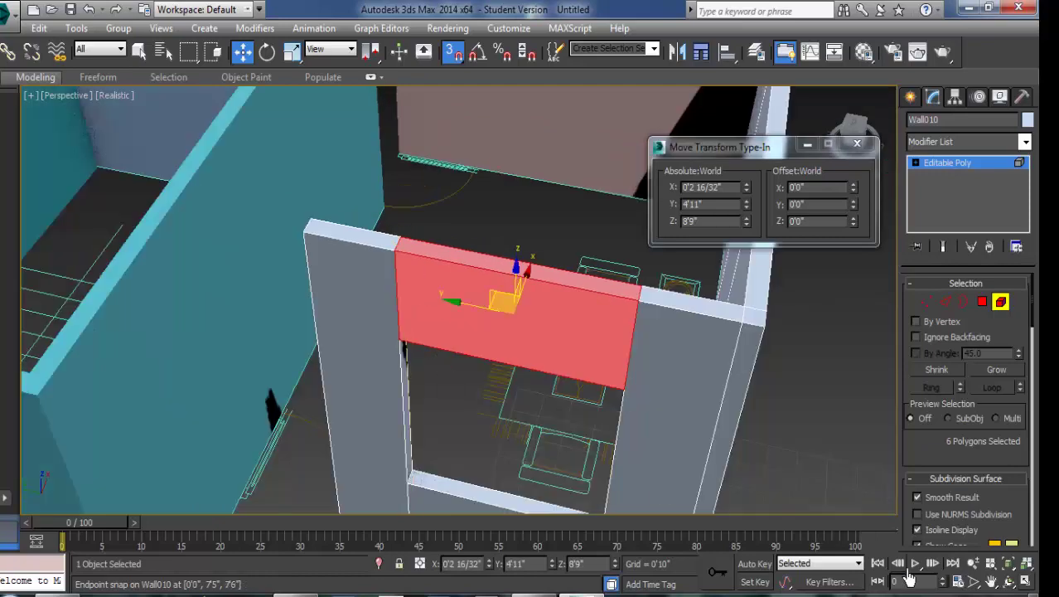
Step: Set the lintel's underside polygon to Z 7'0" to open the window
{"action": "left_click", "coordinate": [1009, 583]}
{"action": "mouse_move", "coordinate": [530, 365]}
{"action": "left_mouse_down"}
{"action": "mouse_move", "coordinate": [518, 273]}
{"action": "mouse_move", "coordinate": [499, 256]}
{"action": "mouse_move", "coordinate": [508, 315]}
{"action": "mouse_move", "coordinate": [489, 272]}
{"action": "left_mouse_up"}
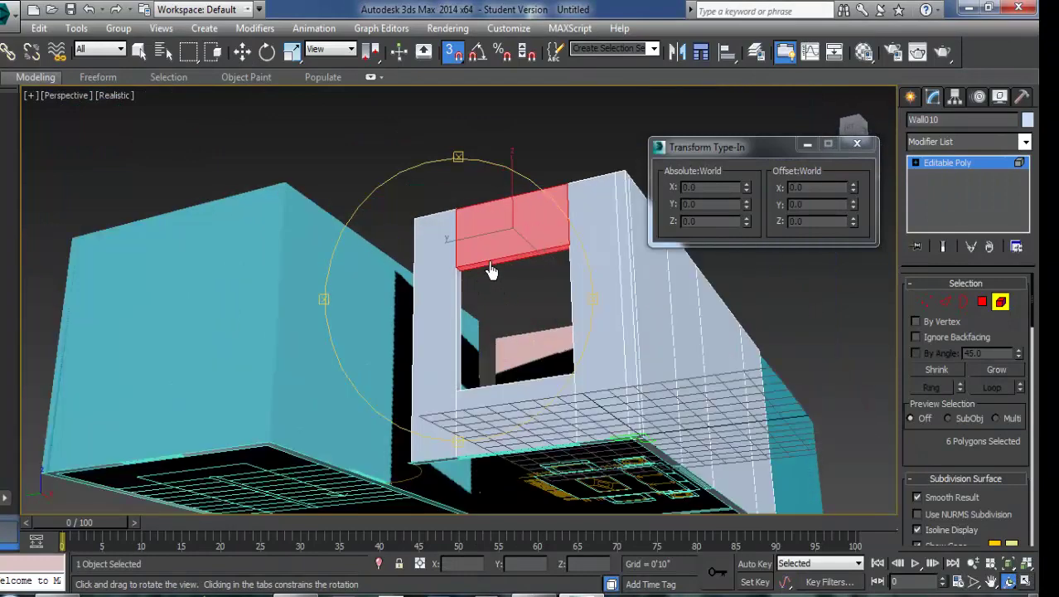
{"action": "key", "text": "w"}
{"action": "left_click", "coordinate": [982, 301]}
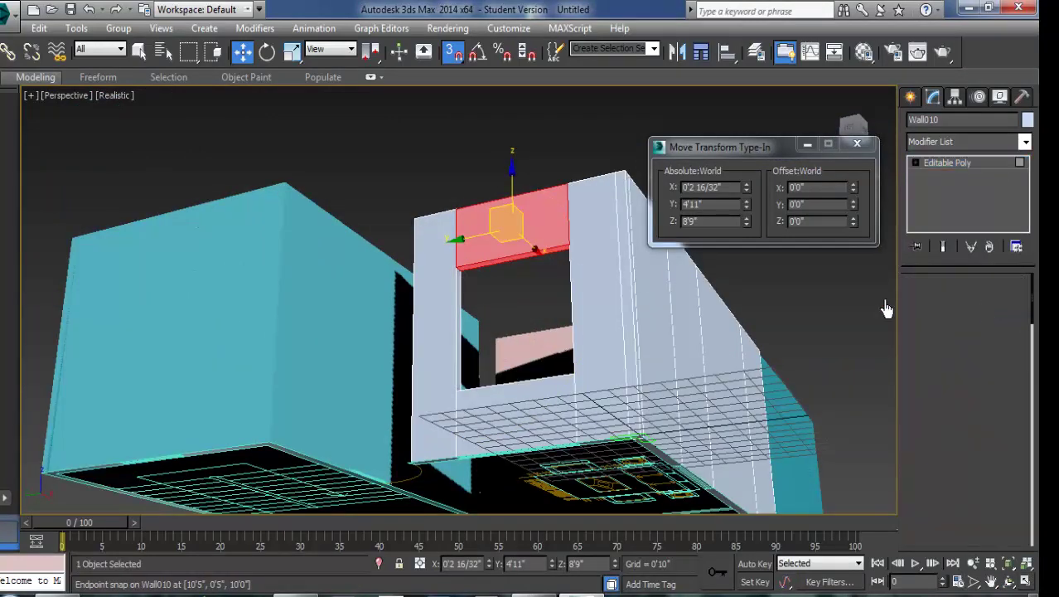
{"action": "left_click", "coordinate": [514, 267]}
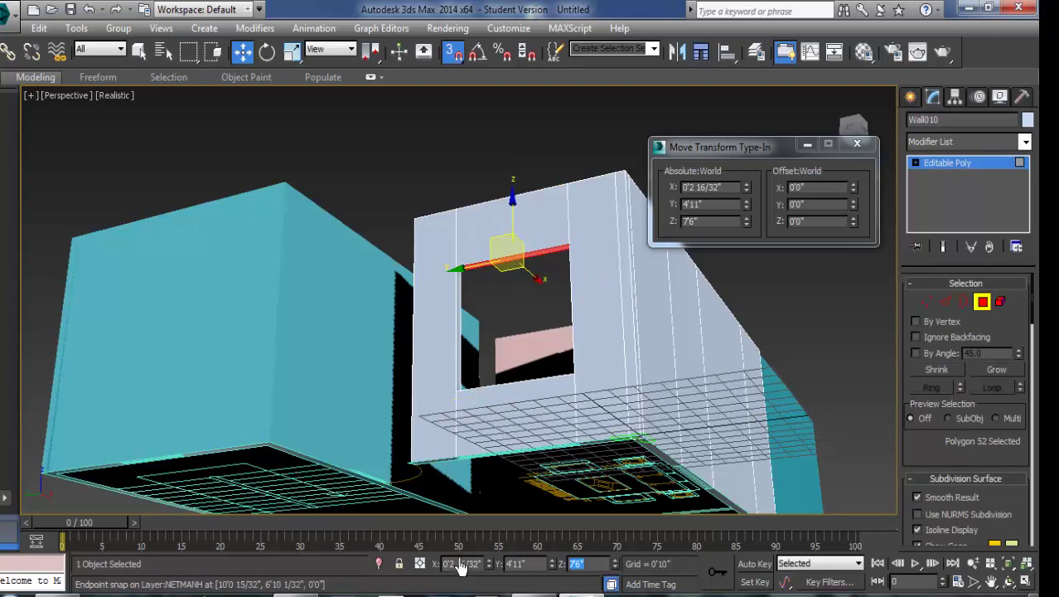
{"action": "double_click", "coordinate": [694, 221]}
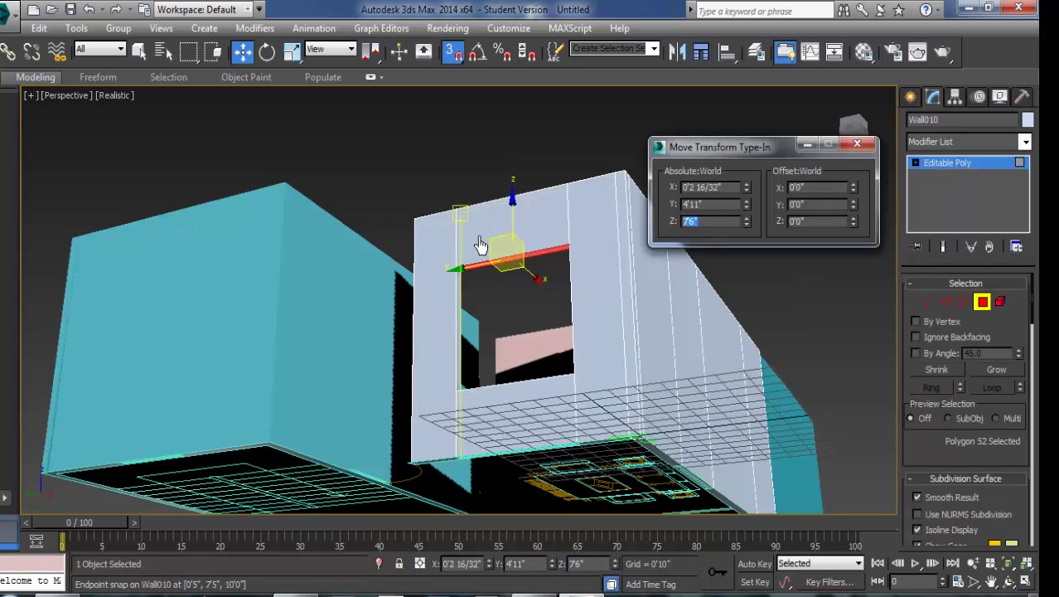
{"action": "type", "text": "7"}
{"action": "type", "text": "'0\""}
{"action": "key", "text": "Return"}
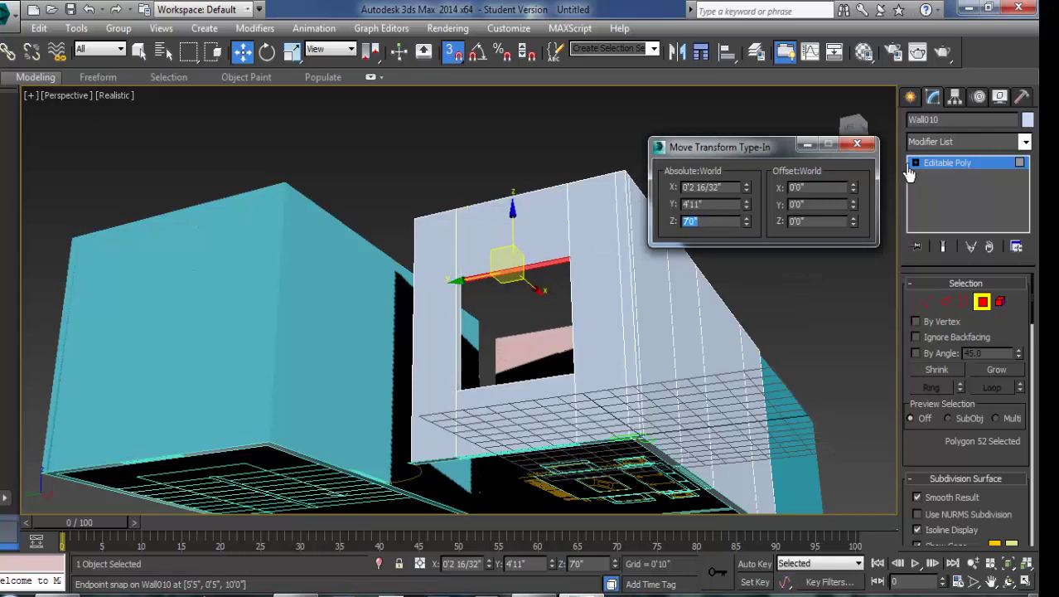
{"action": "left_click", "coordinate": [859, 146]}
Step: Select the teal Wall011 and convert it to Editable Poly
{"action": "left_click", "coordinate": [980, 303]}
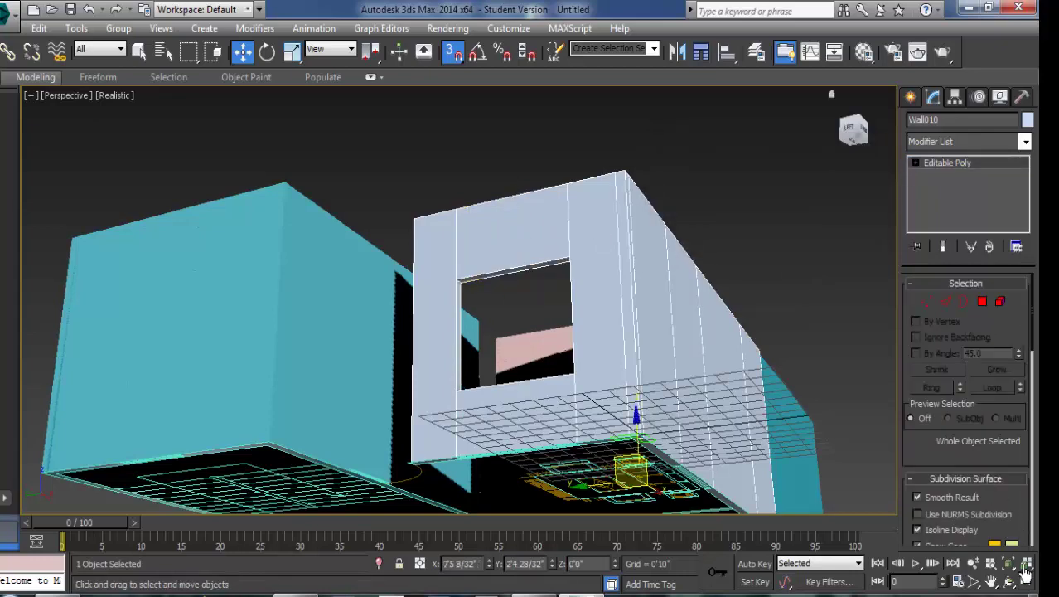
{"action": "left_click", "coordinate": [1006, 582]}
{"action": "mouse_move", "coordinate": [492, 300]}
{"action": "left_mouse_down"}
{"action": "mouse_move", "coordinate": [492, 355]}
{"action": "mouse_move", "coordinate": [485, 324]}
{"action": "mouse_move", "coordinate": [475, 402]}
{"action": "mouse_move", "coordinate": [485, 421]}
{"action": "mouse_move", "coordinate": [503, 389]}
{"action": "left_mouse_up"}
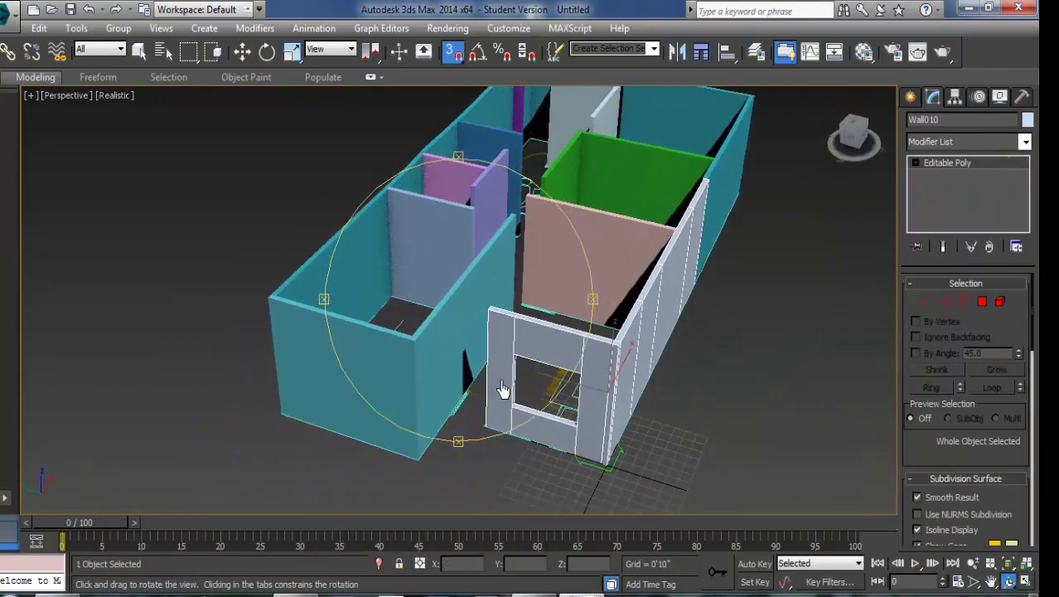
{"action": "left_click_drag", "start_coordinate": [469, 423], "coordinate": [535, 383]}
{"action": "key", "text": "w"}
{"action": "left_click", "coordinate": [472, 343]}
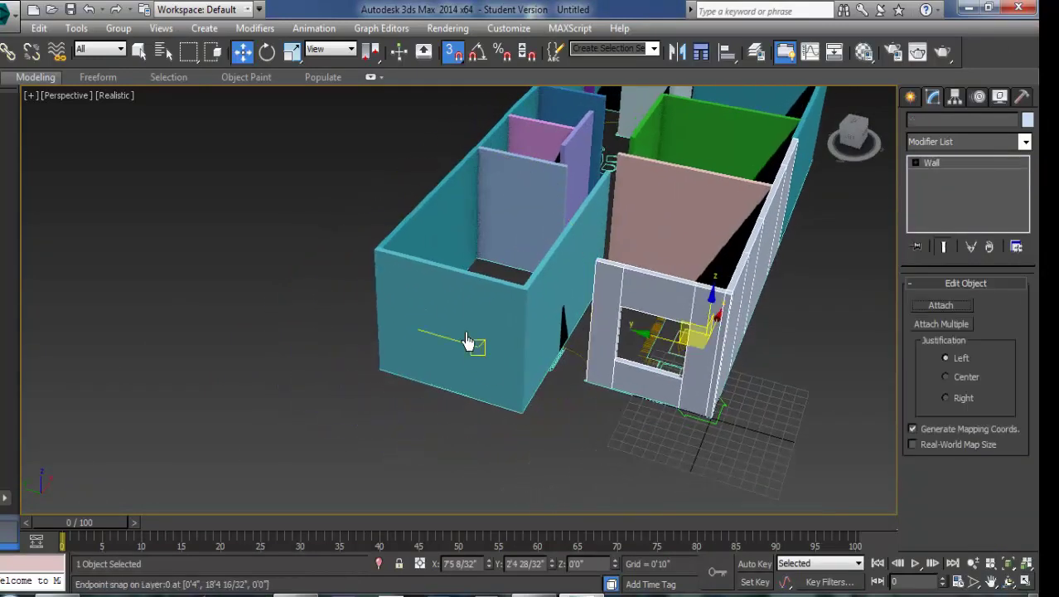
{"action": "right_click", "coordinate": [466, 328]}
{"action": "mouse_move", "coordinate": [494, 479]}
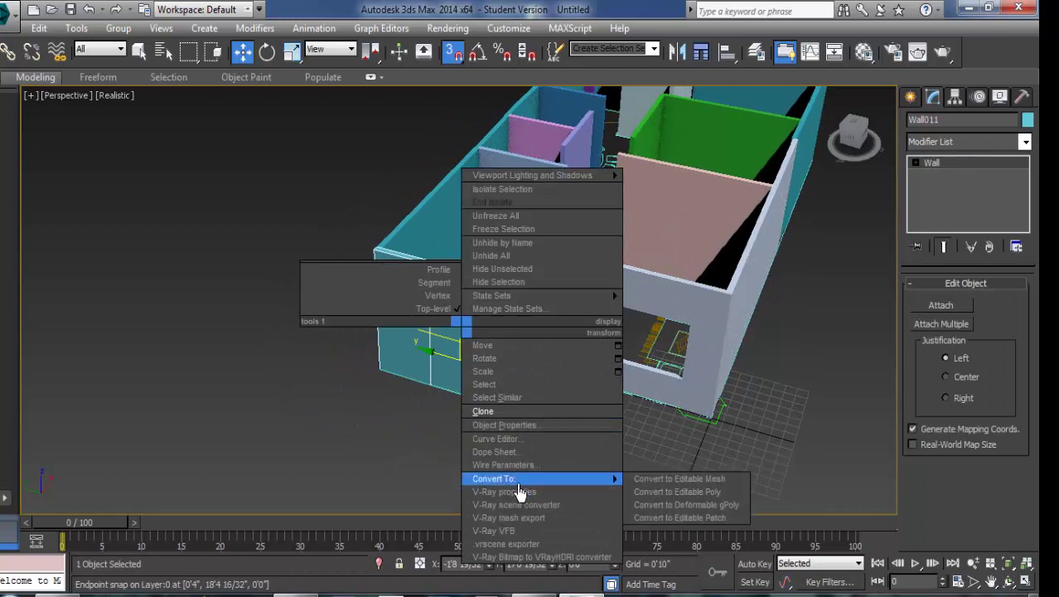
{"action": "left_click", "coordinate": [677, 491]}
Step: Lower Wall011's middle panel top face to Z 2'6" with Move Transform Type-In
{"action": "scroll", "coordinate": [464, 344], "scroll_direction": "up", "scroll_amount": 1}
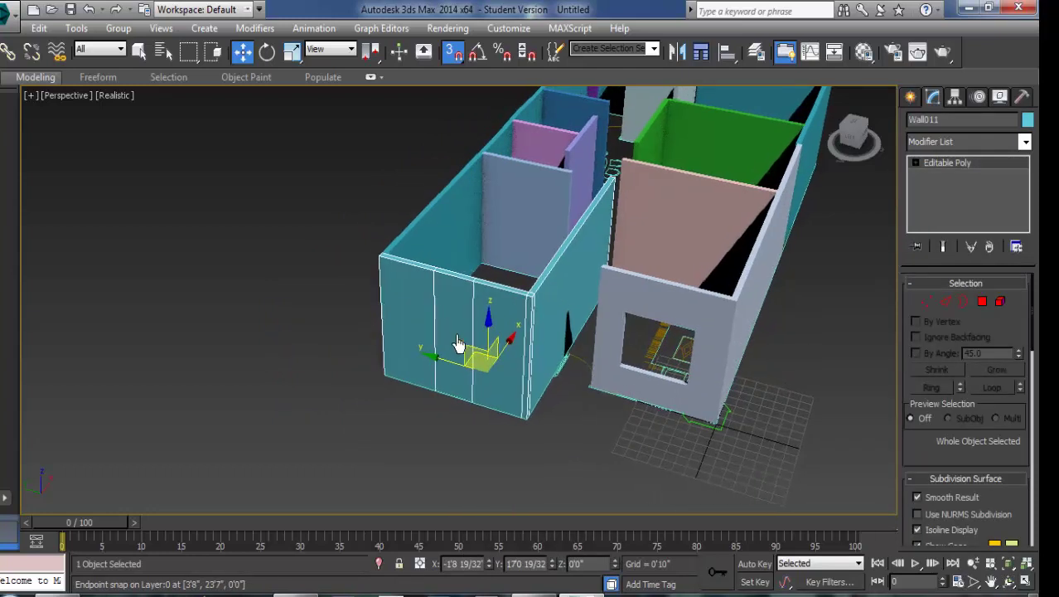
{"action": "scroll", "coordinate": [480, 363], "scroll_direction": "up", "scroll_amount": 4}
{"action": "left_click", "coordinate": [982, 301]}
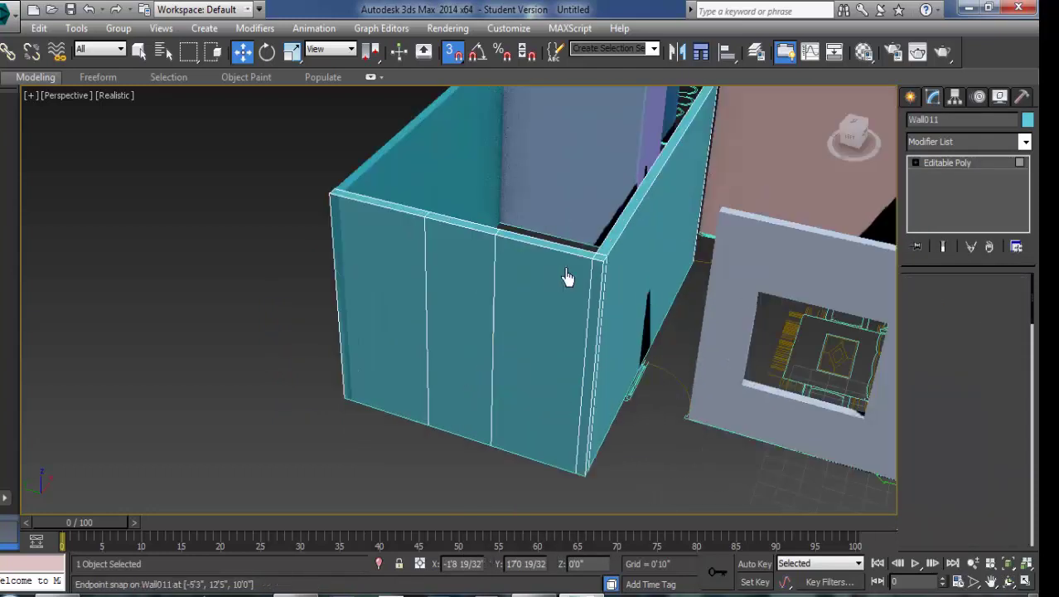
{"action": "left_click", "coordinate": [478, 234]}
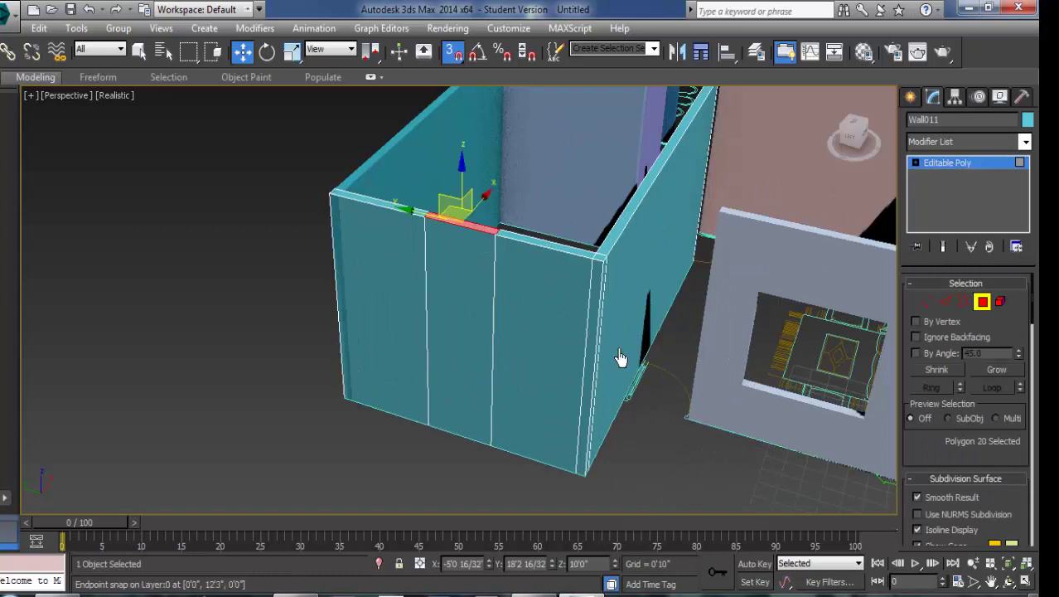
{"action": "right_click", "coordinate": [242, 52]}
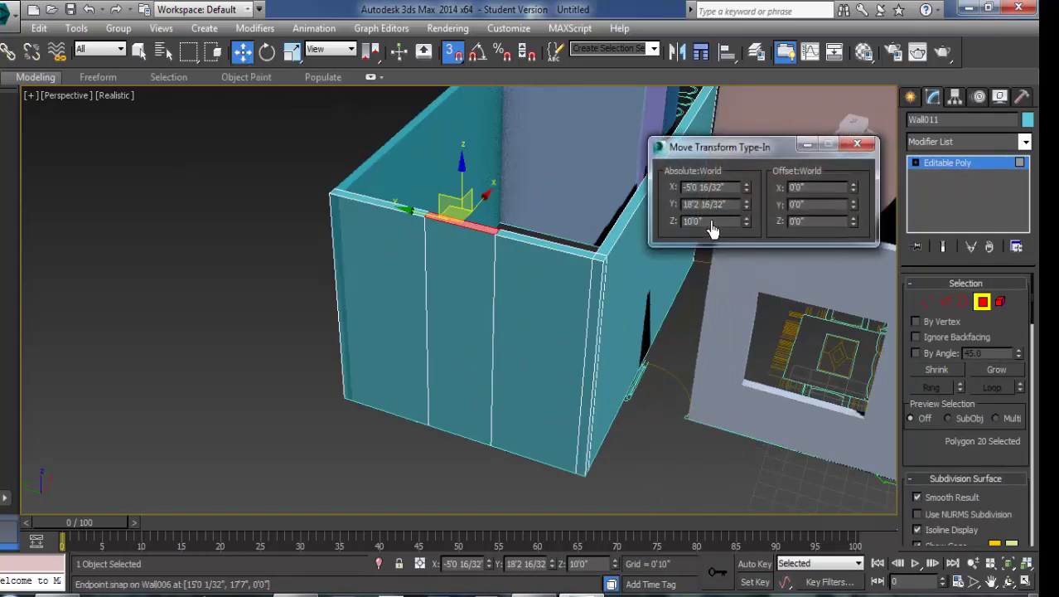
{"action": "left_click", "coordinate": [710, 222]}
{"action": "type", "text": "2'6"}
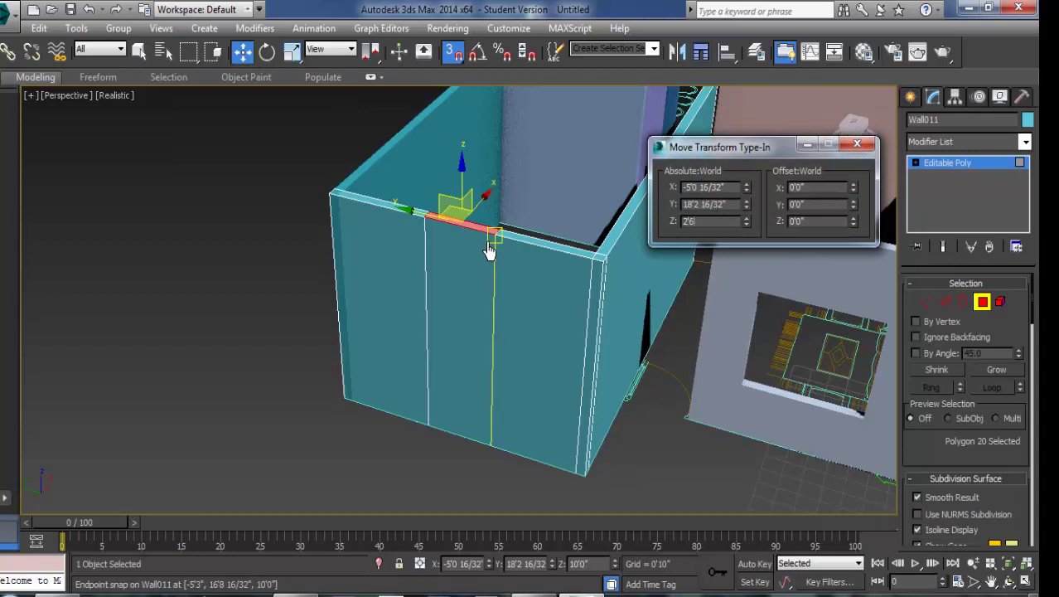
{"action": "key", "text": "Return"}
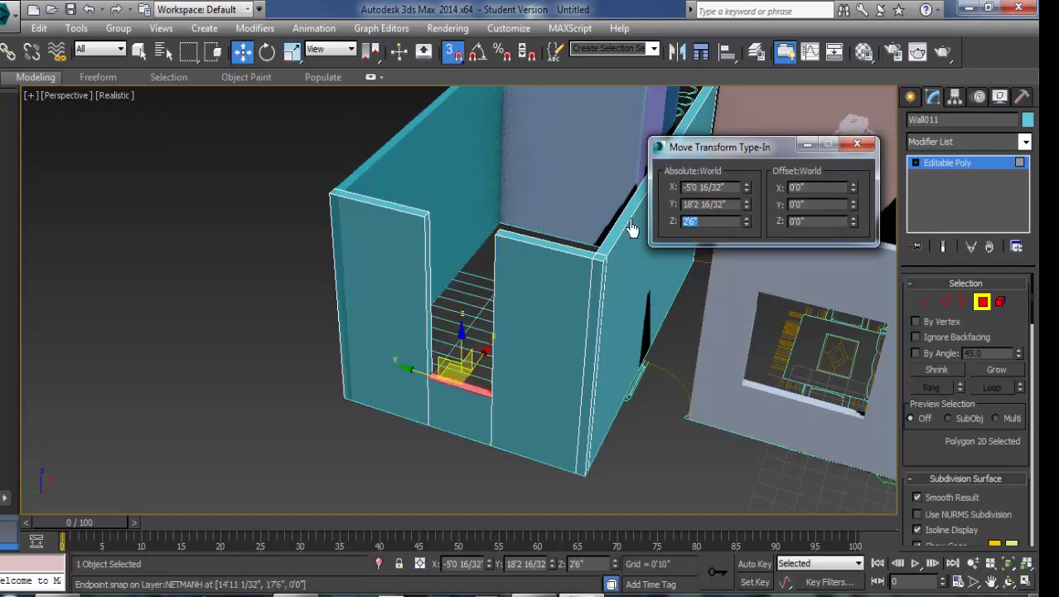
{"action": "left_click", "coordinate": [858, 146]}
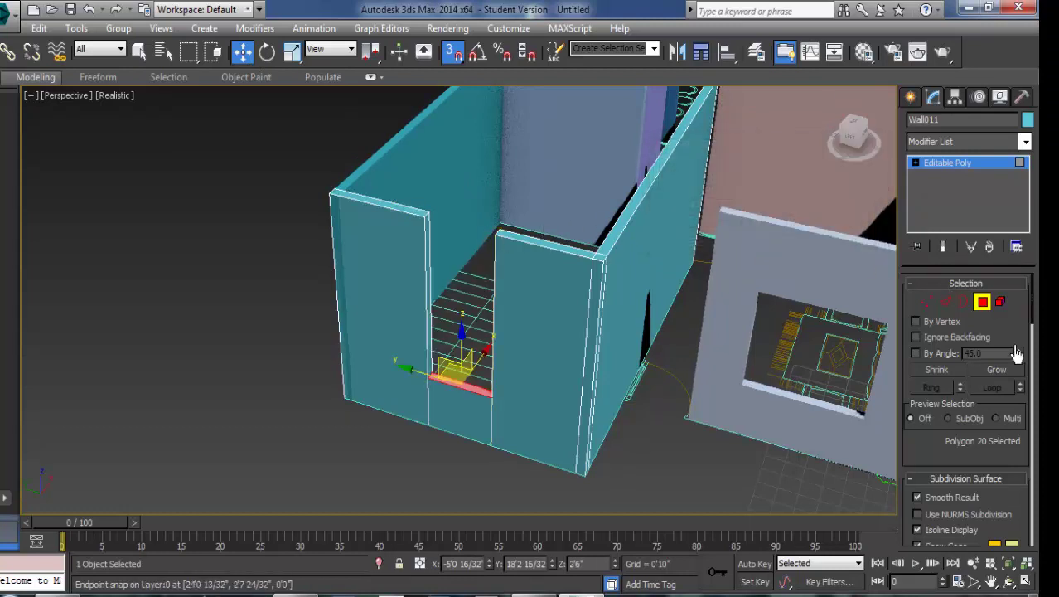
{"action": "left_click", "coordinate": [1002, 303]}
Step: Clone the sill block to a new element and raise it to the wall's top
{"action": "left_click", "coordinate": [470, 403]}
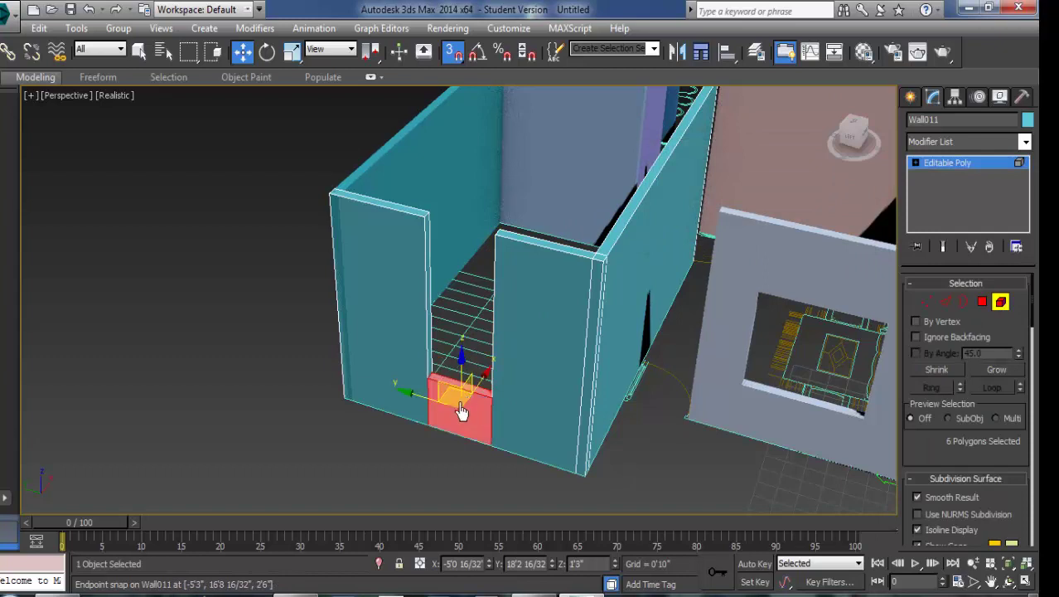
{"action": "mouse_move", "coordinate": [461, 377]}
{"action": "left_mouse_down"}
{"action": "mouse_move", "coordinate": [457, 265]}
{"action": "mouse_move", "coordinate": [454, 472]}
{"action": "mouse_move", "coordinate": [411, 479]}
{"action": "left_mouse_up"}
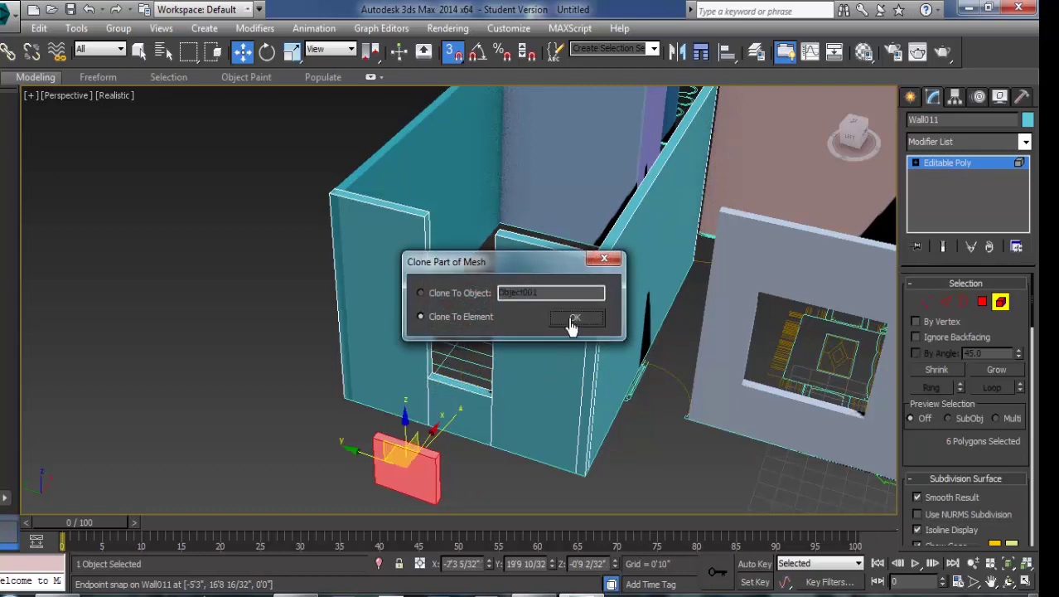
{"action": "left_click", "coordinate": [575, 319]}
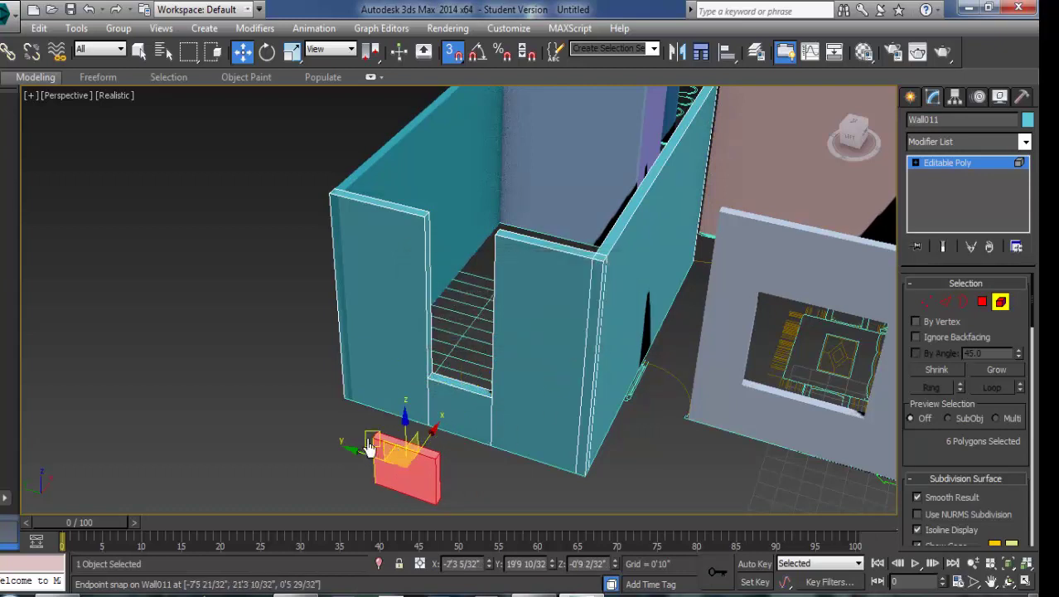
{"action": "left_click_drag", "start_coordinate": [375, 448], "coordinate": [427, 226]}
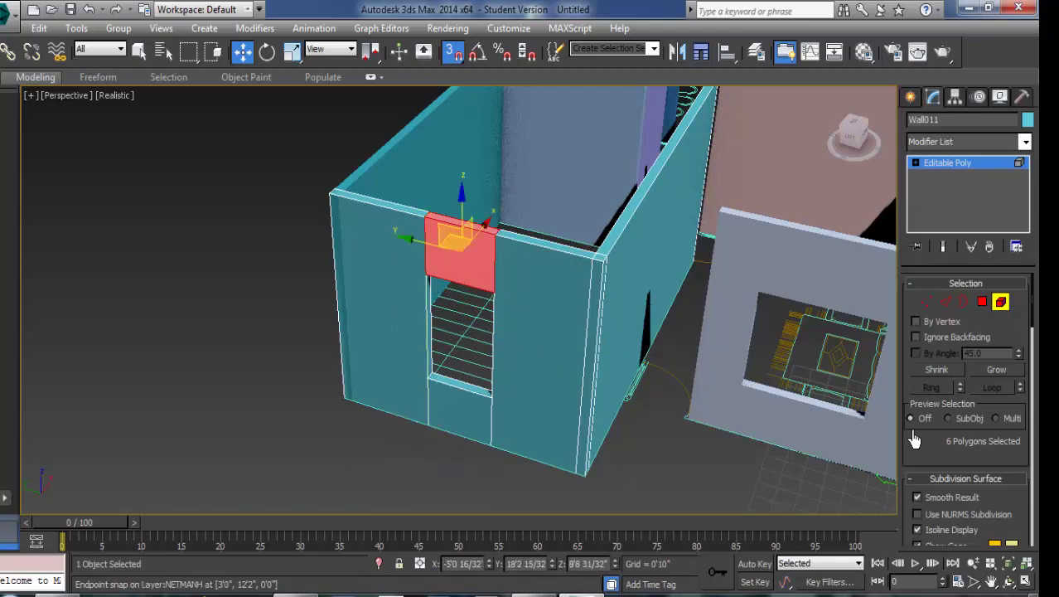
Step: Set the header's underside polygon to Z 7'0" to finish the window opening
{"action": "left_click", "coordinate": [1009, 581]}
{"action": "left_click_drag", "start_coordinate": [508, 324], "coordinate": [520, 229]}
{"action": "right_click", "coordinate": [495, 300]}
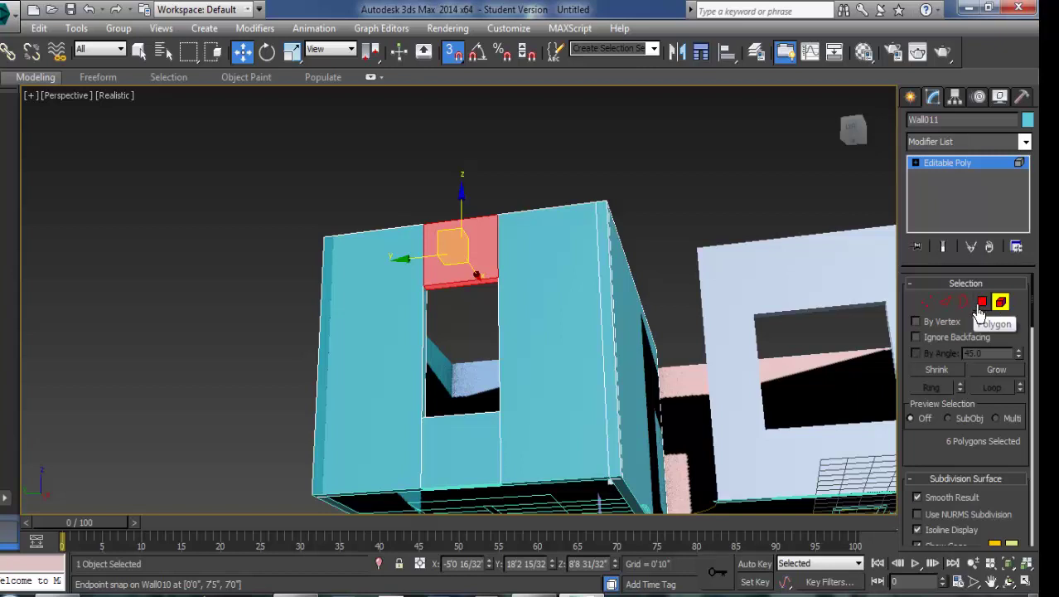
{"action": "left_click", "coordinate": [981, 301]}
{"action": "left_click", "coordinate": [440, 297]}
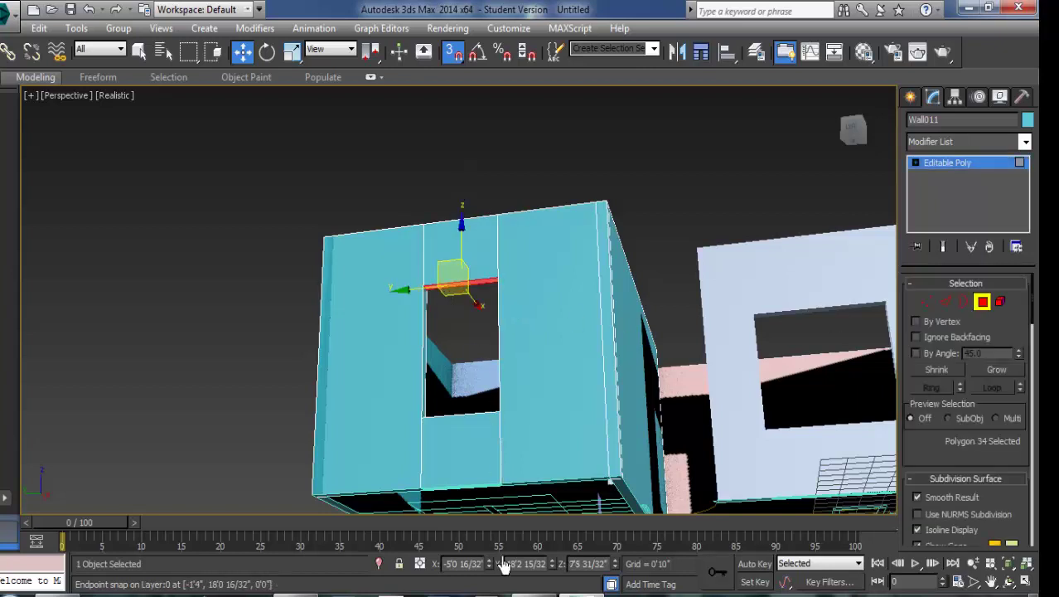
{"action": "right_click", "coordinate": [244, 54]}
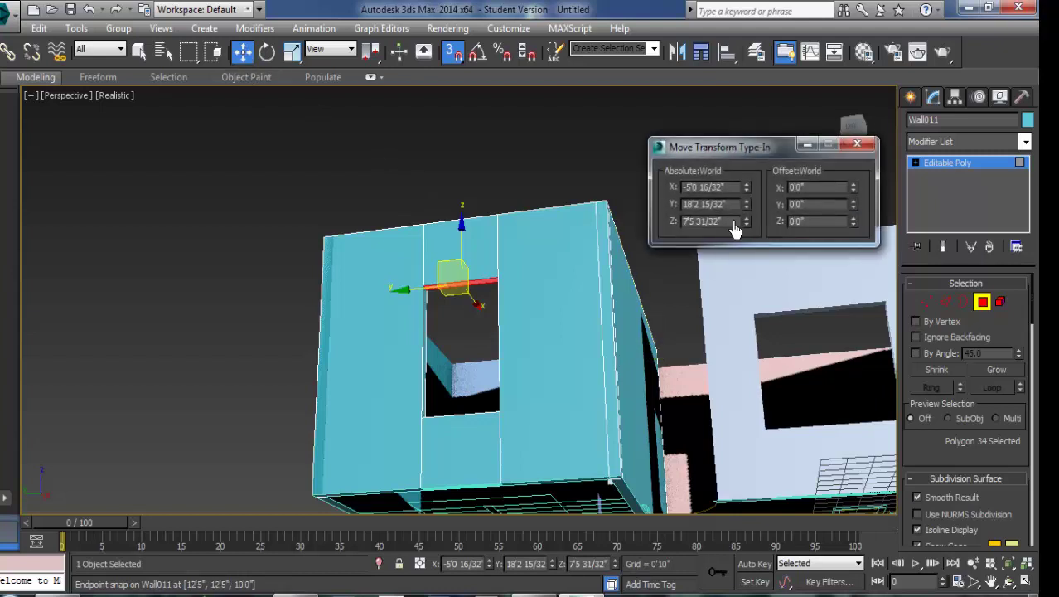
{"action": "left_click", "coordinate": [721, 222]}
{"action": "type", "text": "7'"}
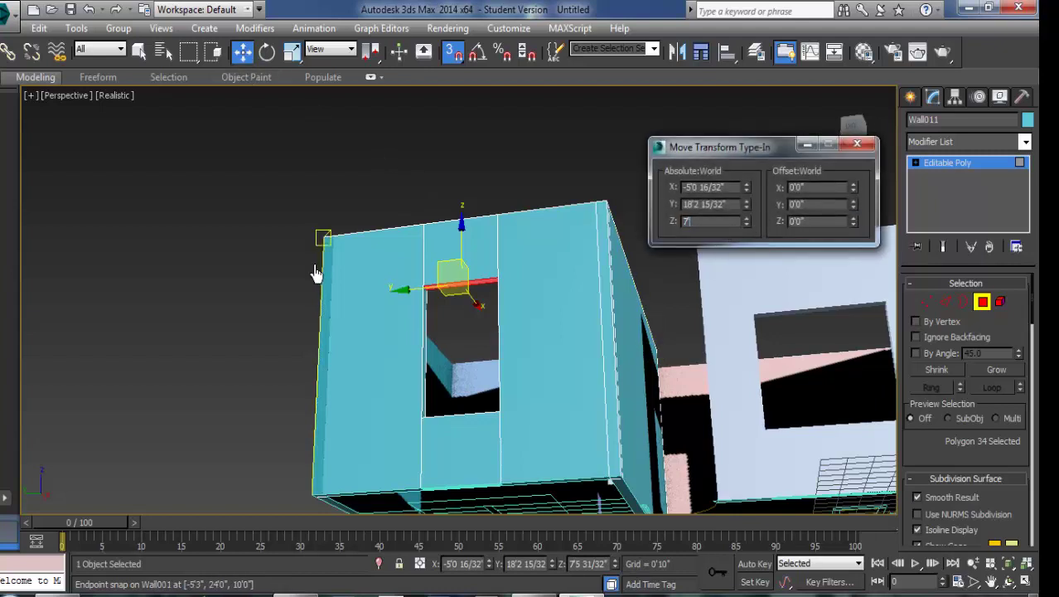
{"action": "key", "text": "Return"}
{"action": "left_click", "coordinate": [859, 145]}
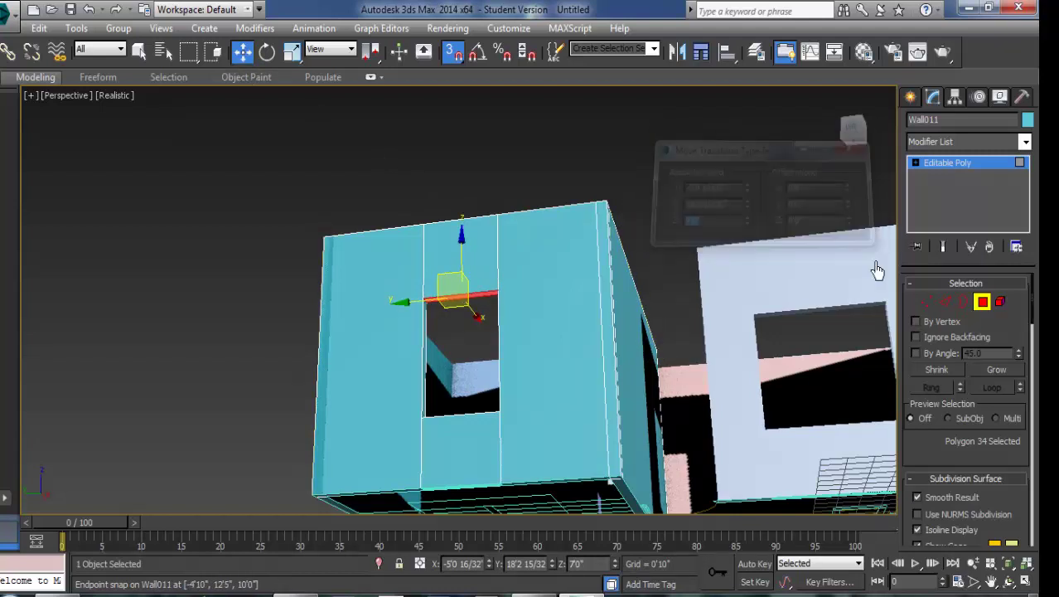
{"action": "left_click", "coordinate": [1009, 583]}
Step: Orbit around the building, select the light grey wall Wall010, and enter Polygon mode
{"action": "mouse_move", "coordinate": [555, 397]}
{"action": "left_mouse_down"}
{"action": "mouse_move", "coordinate": [421, 371]}
{"action": "mouse_move", "coordinate": [394, 293]}
{"action": "mouse_move", "coordinate": [455, 344]}
{"action": "mouse_move", "coordinate": [430, 372]}
{"action": "mouse_move", "coordinate": [440, 371]}
{"action": "mouse_move", "coordinate": [369, 326]}
{"action": "mouse_move", "coordinate": [342, 326]}
{"action": "mouse_move", "coordinate": [473, 313]}
{"action": "mouse_move", "coordinate": [485, 236]}
{"action": "mouse_move", "coordinate": [449, 202]}
{"action": "mouse_move", "coordinate": [412, 241]}
{"action": "mouse_move", "coordinate": [492, 327]}
{"action": "mouse_move", "coordinate": [435, 348]}
{"action": "mouse_move", "coordinate": [473, 347]}
{"action": "mouse_move", "coordinate": [407, 280]}
{"action": "mouse_move", "coordinate": [429, 317]}
{"action": "mouse_move", "coordinate": [443, 184]}
{"action": "mouse_move", "coordinate": [439, 338]}
{"action": "mouse_move", "coordinate": [399, 341]}
{"action": "left_mouse_up"}
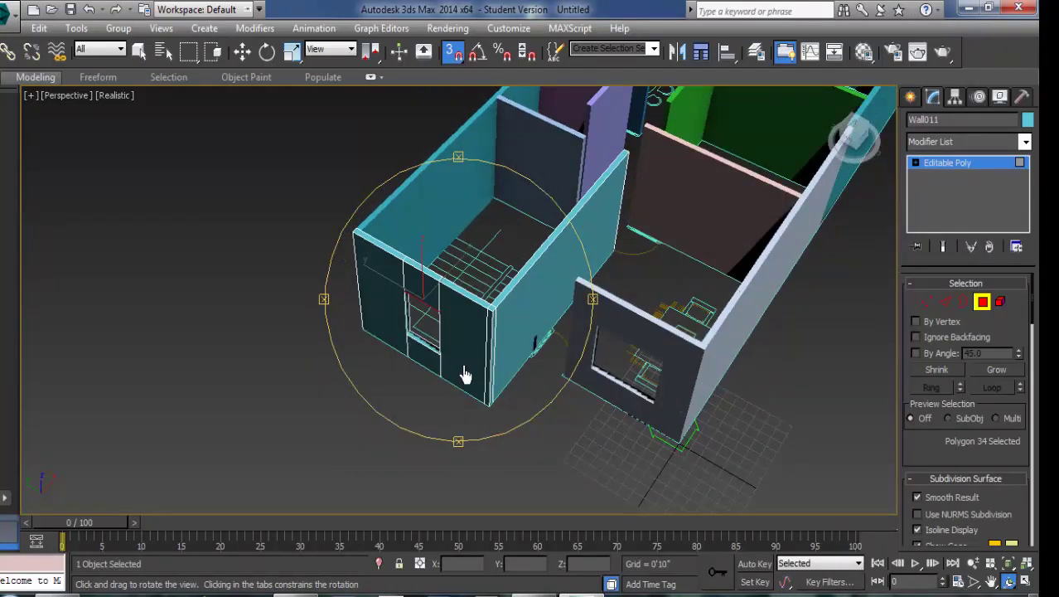
{"action": "mouse_move", "coordinate": [465, 376]}
{"action": "left_mouse_down"}
{"action": "mouse_move", "coordinate": [489, 357]}
{"action": "mouse_move", "coordinate": [589, 330]}
{"action": "mouse_move", "coordinate": [440, 340]}
{"action": "mouse_move", "coordinate": [586, 409]}
{"action": "mouse_move", "coordinate": [652, 404]}
{"action": "left_mouse_up"}
{"action": "key", "text": "w"}
{"action": "left_click", "coordinate": [652, 405]}
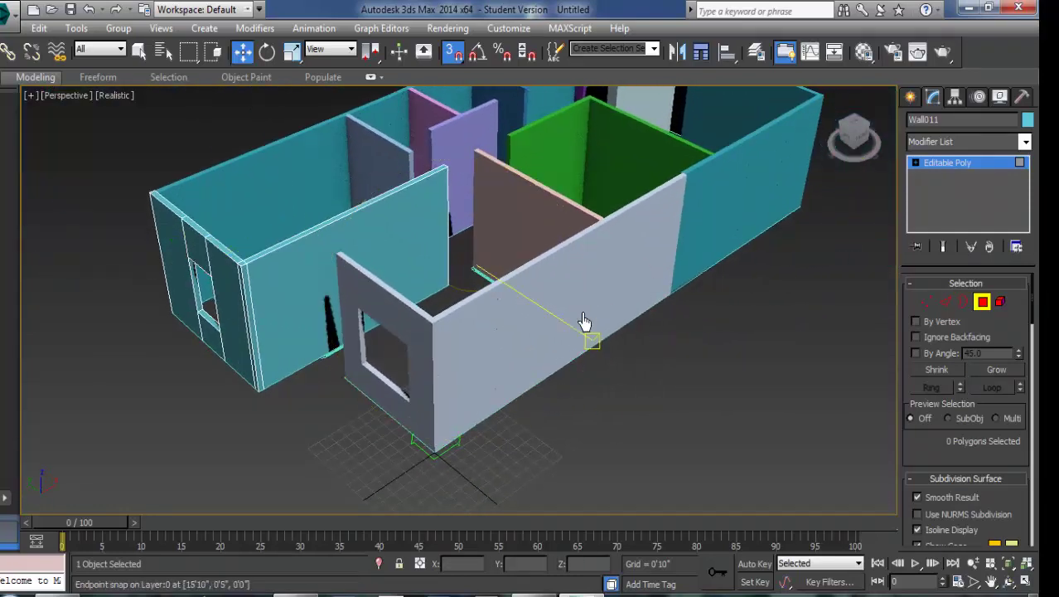
{"action": "left_click", "coordinate": [985, 304]}
{"action": "left_click", "coordinate": [557, 361]}
{"action": "scroll", "coordinate": [489, 373], "scroll_direction": "up", "scroll_amount": 2}
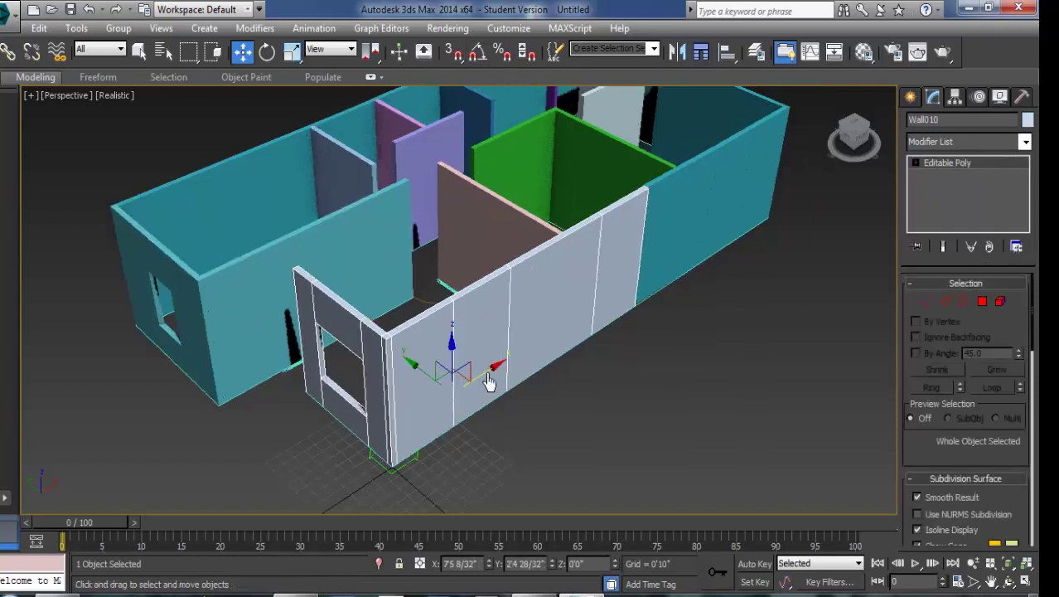
{"action": "scroll", "coordinate": [448, 323], "scroll_direction": "up", "scroll_amount": 3}
{"action": "left_click", "coordinate": [980, 303]}
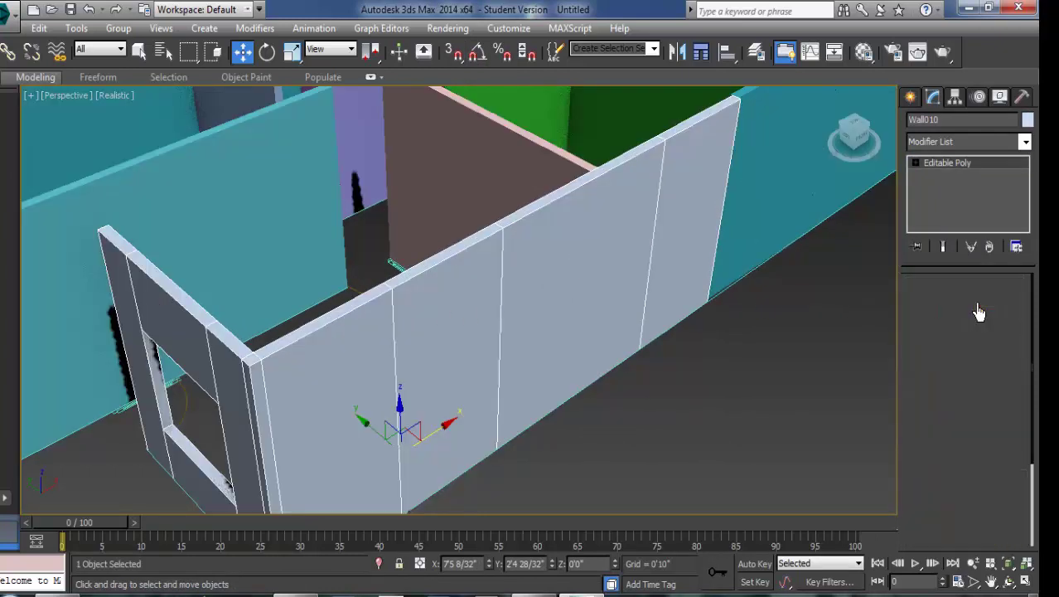
Step: Move the wall section's top strip down to Z 2'6", then select the lower block as an element
{"action": "left_click", "coordinate": [437, 271]}
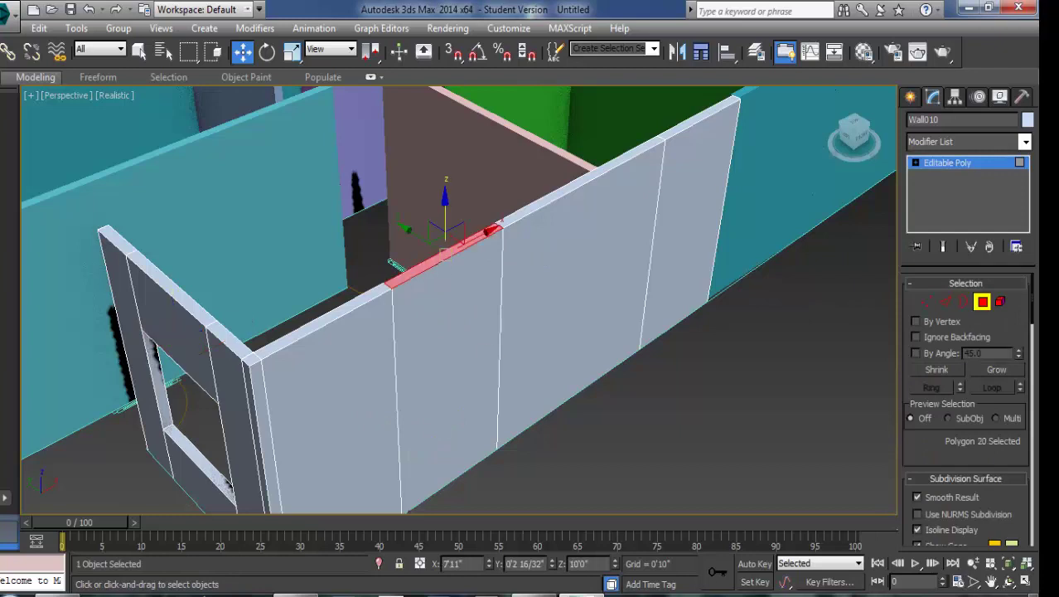
{"action": "right_click", "coordinate": [246, 52]}
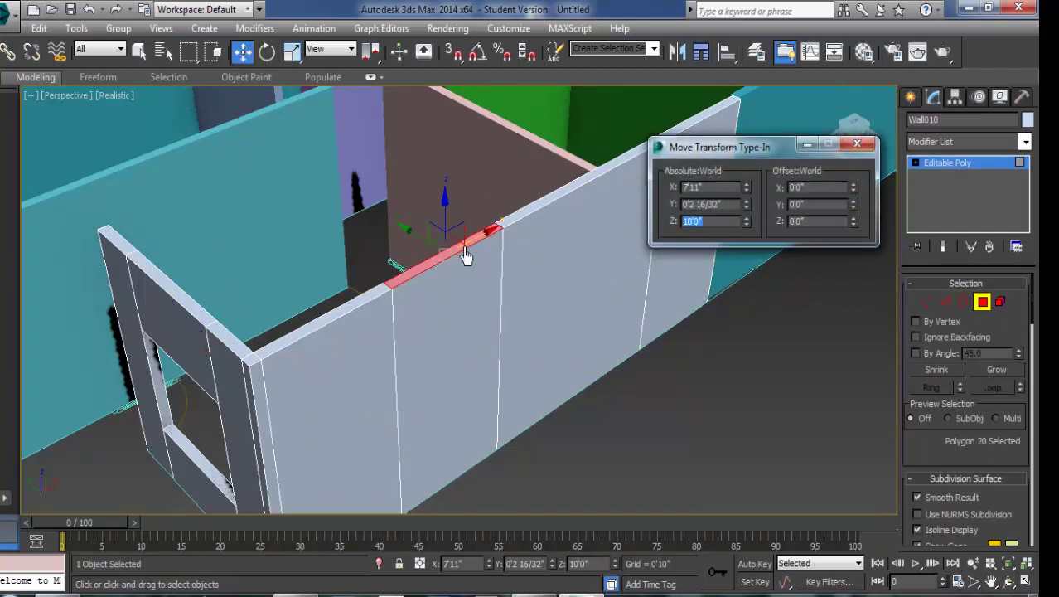
{"action": "type", "text": "2'6"}
{"action": "key", "text": "Return"}
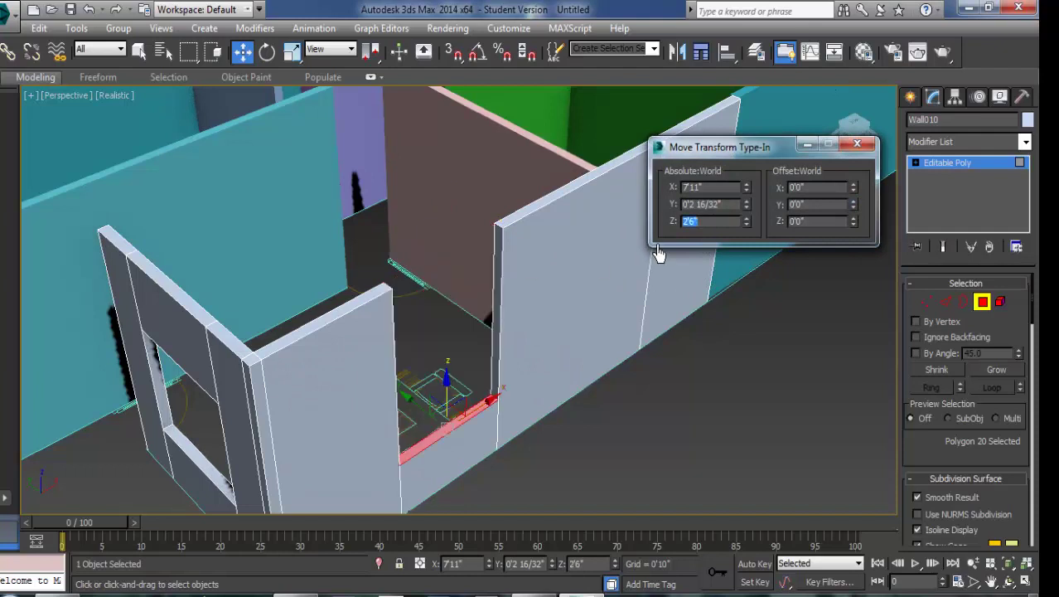
{"action": "left_click", "coordinate": [983, 301]}
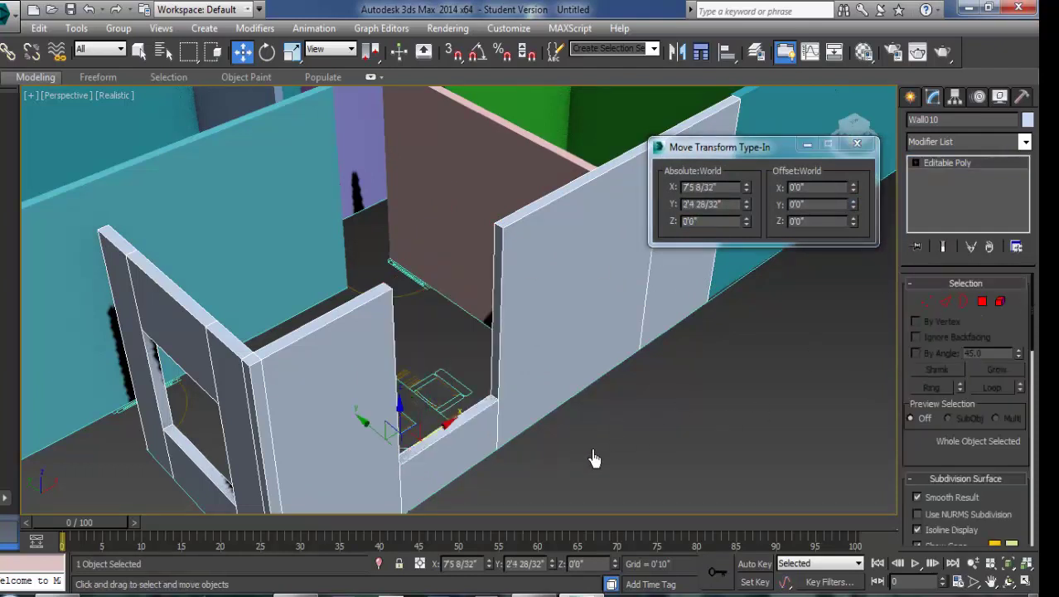
{"action": "left_click", "coordinate": [1000, 302]}
{"action": "left_click", "coordinate": [425, 481]}
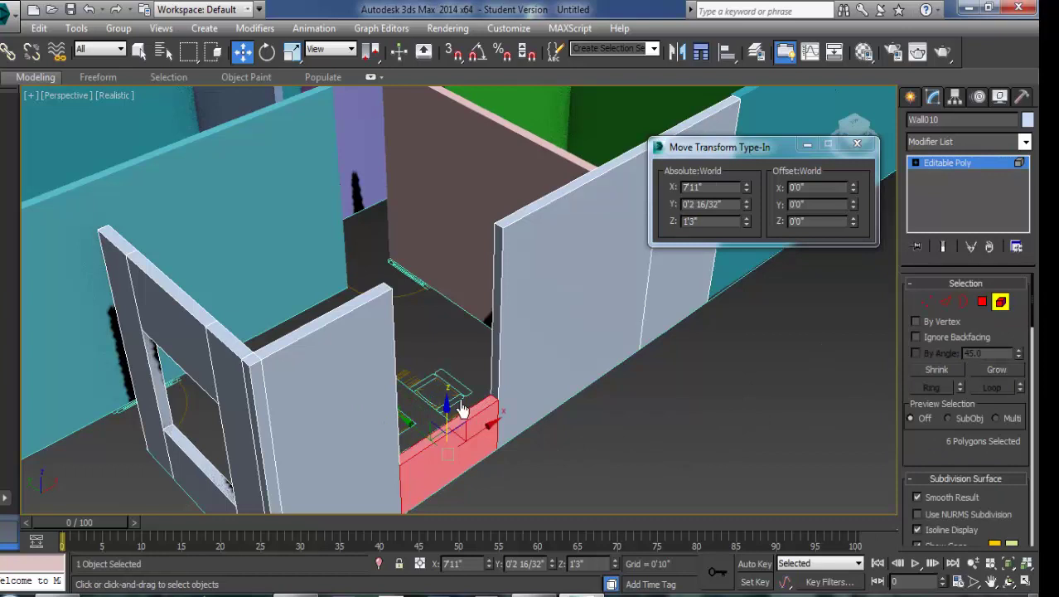
Step: Shift-copy the sill block as a new element and snap it to the top of the wall
{"action": "left_click_drag", "start_coordinate": [446, 427], "coordinate": [448, 300], "text": "shift"}
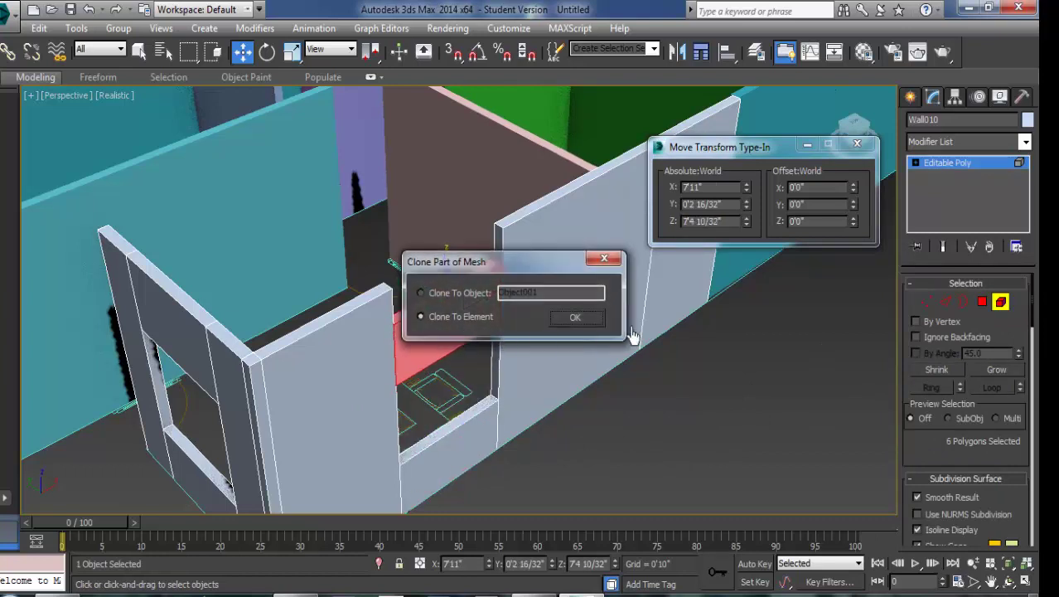
{"action": "left_click", "coordinate": [584, 320]}
{"action": "scroll", "coordinate": [543, 307], "scroll_direction": "up", "scroll_amount": 2}
{"action": "scroll", "coordinate": [527, 315], "scroll_direction": "up", "scroll_amount": 4}
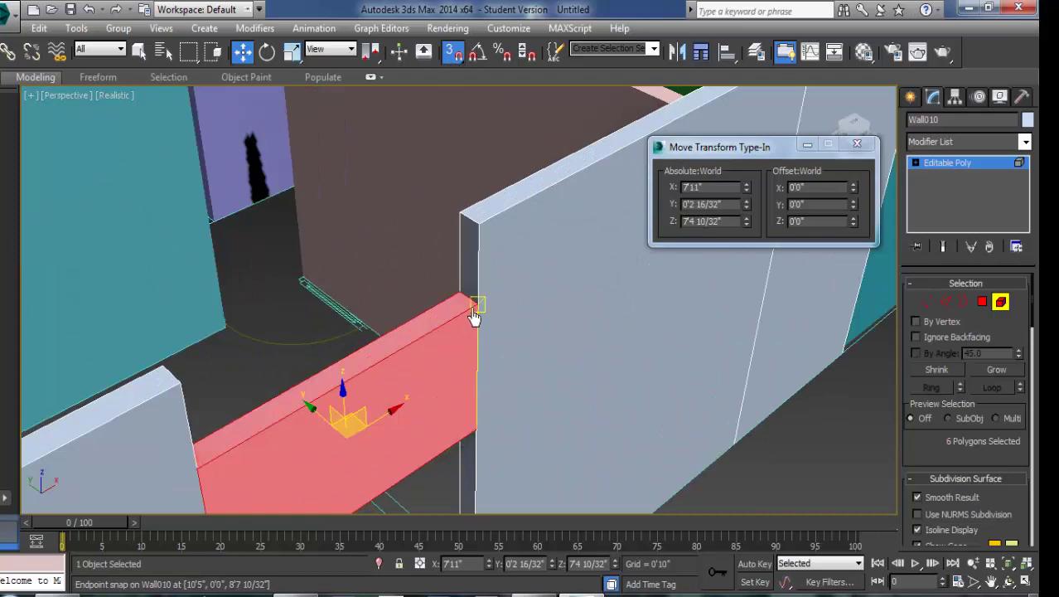
{"action": "left_click_drag", "start_coordinate": [474, 317], "coordinate": [477, 241]}
{"action": "middle_click_drag", "start_coordinate": [516, 301], "coordinate": [687, 467], "text": "alt"}
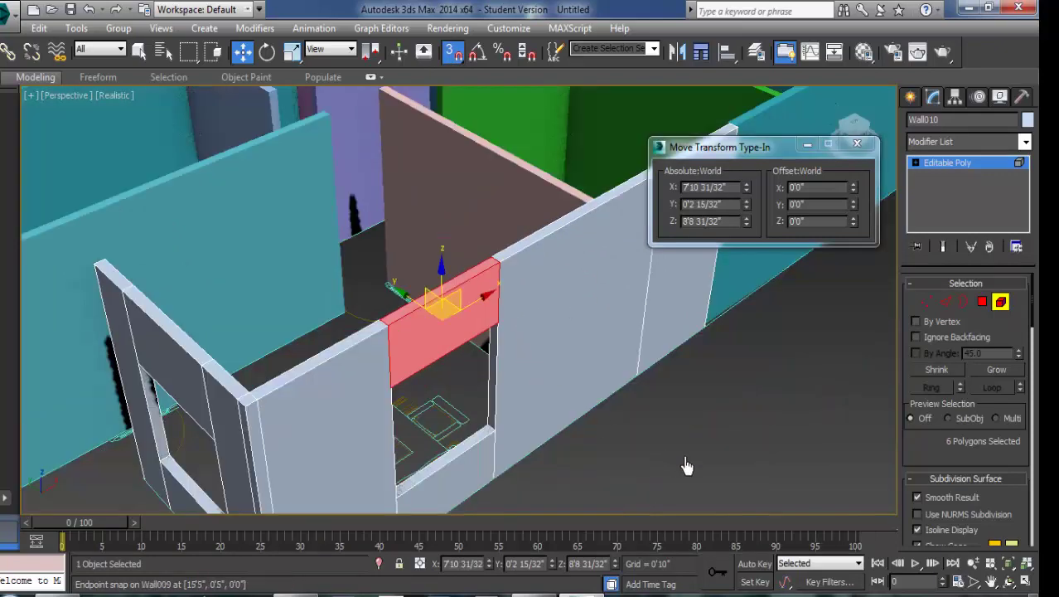
Step: Set the copied block's underside face to Z 7'0" to form the opening's top edge
{"action": "left_click", "coordinate": [1007, 581]}
{"action": "left_click_drag", "start_coordinate": [518, 372], "coordinate": [493, 261]}
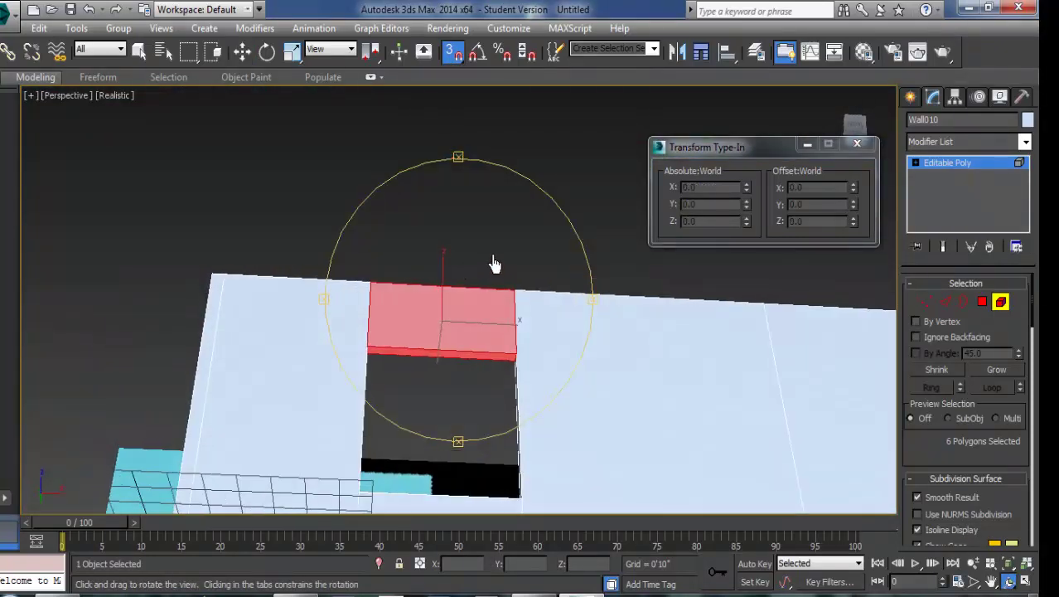
{"action": "right_click", "coordinate": [493, 261]}
{"action": "left_click", "coordinate": [982, 302]}
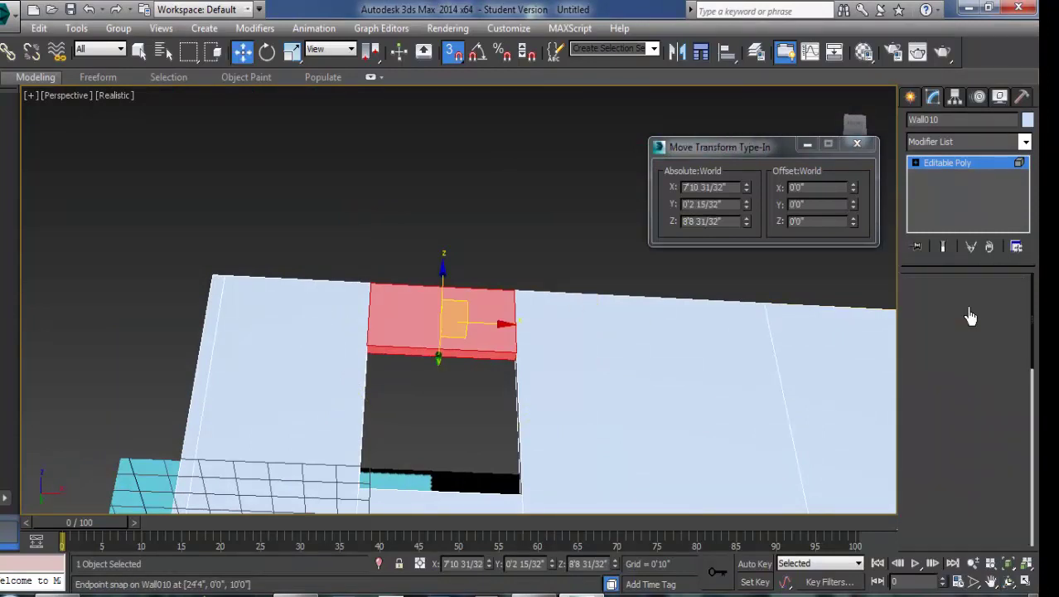
{"action": "left_click", "coordinate": [483, 364]}
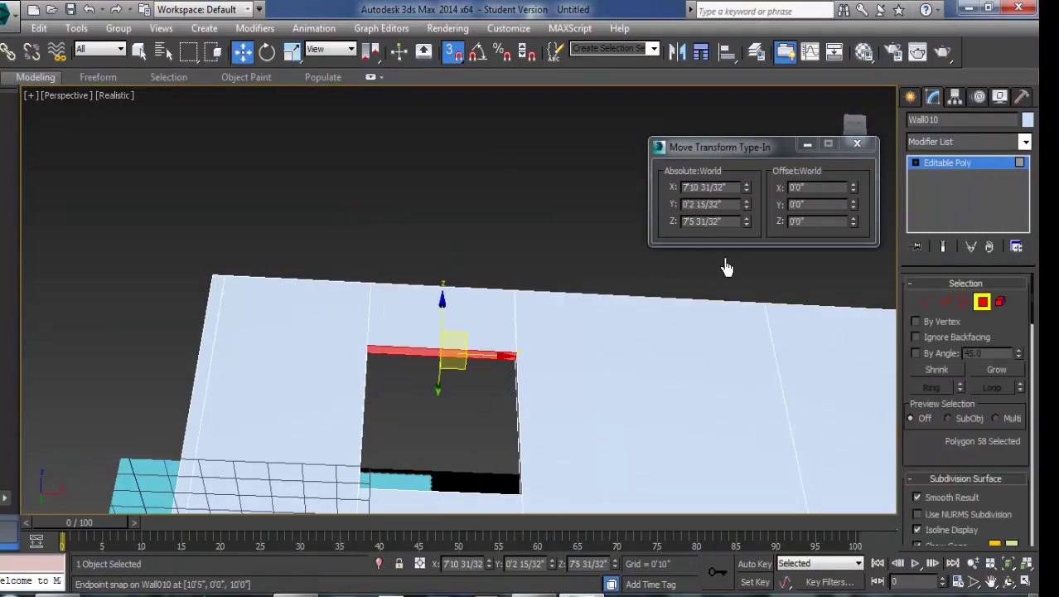
{"action": "double_click", "coordinate": [723, 224]}
{"action": "type", "text": "7'"}
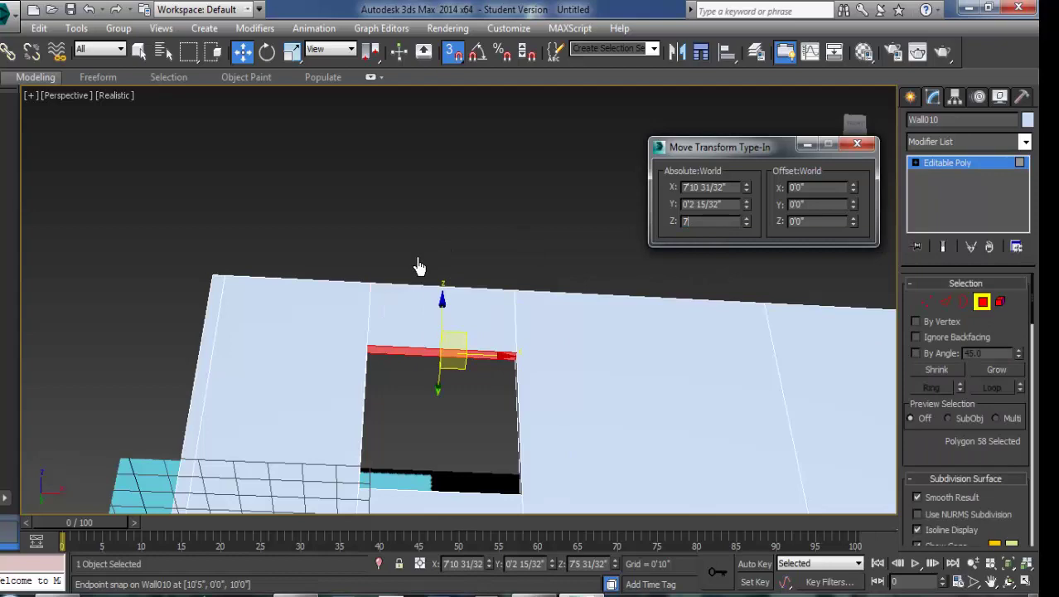
{"action": "key", "text": "Return"}
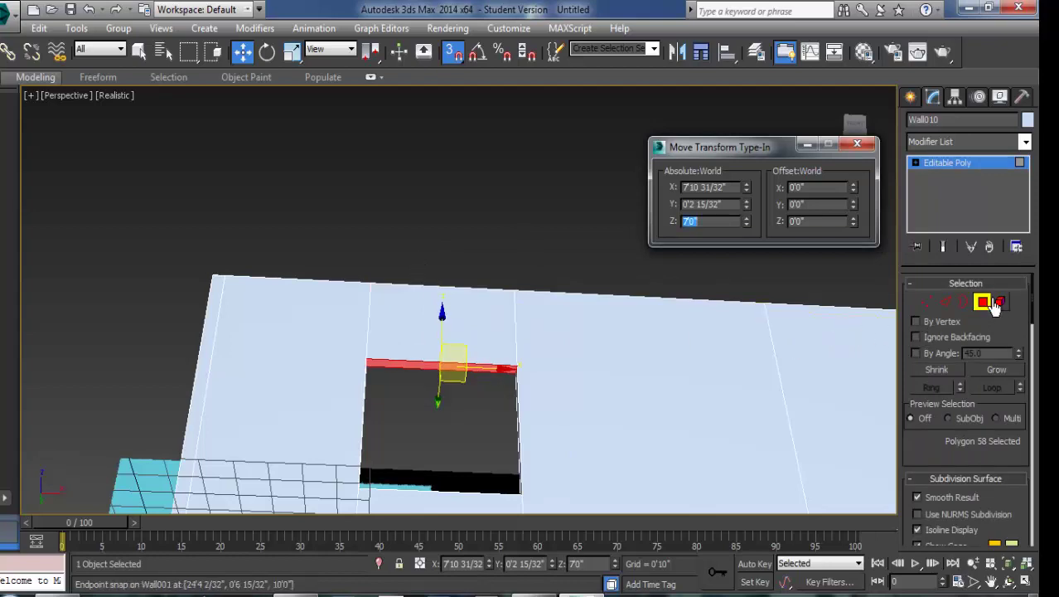
{"action": "left_click", "coordinate": [997, 304]}
Step: Close the type-in box, orbit to the white wall's opening, and switch the Create category to Windows
{"action": "left_click", "coordinate": [857, 144]}
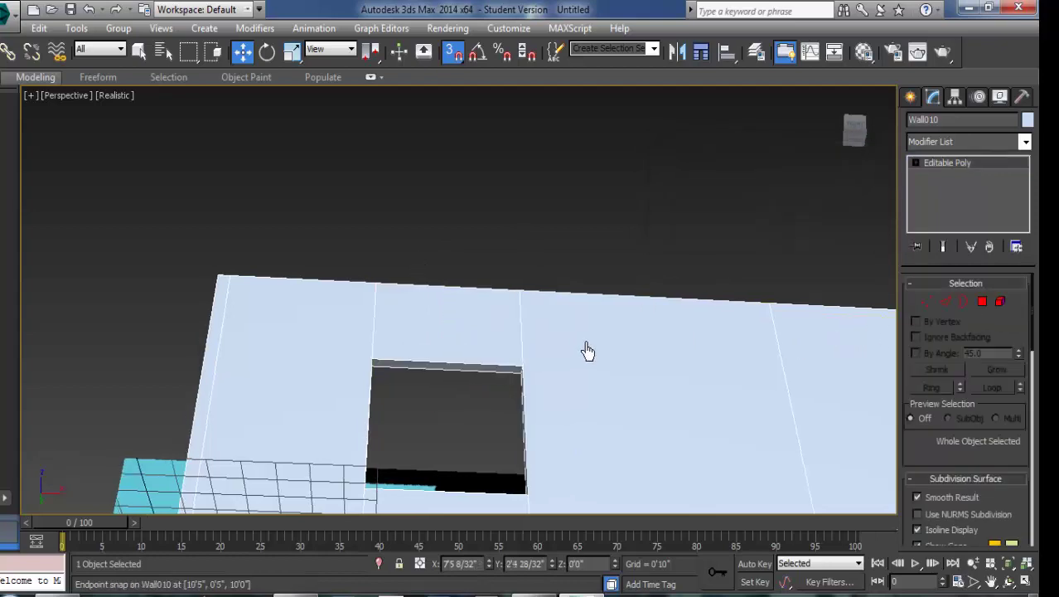
{"action": "scroll", "coordinate": [586, 350], "scroll_direction": "down", "scroll_amount": 4}
{"action": "left_click", "coordinate": [1007, 586]}
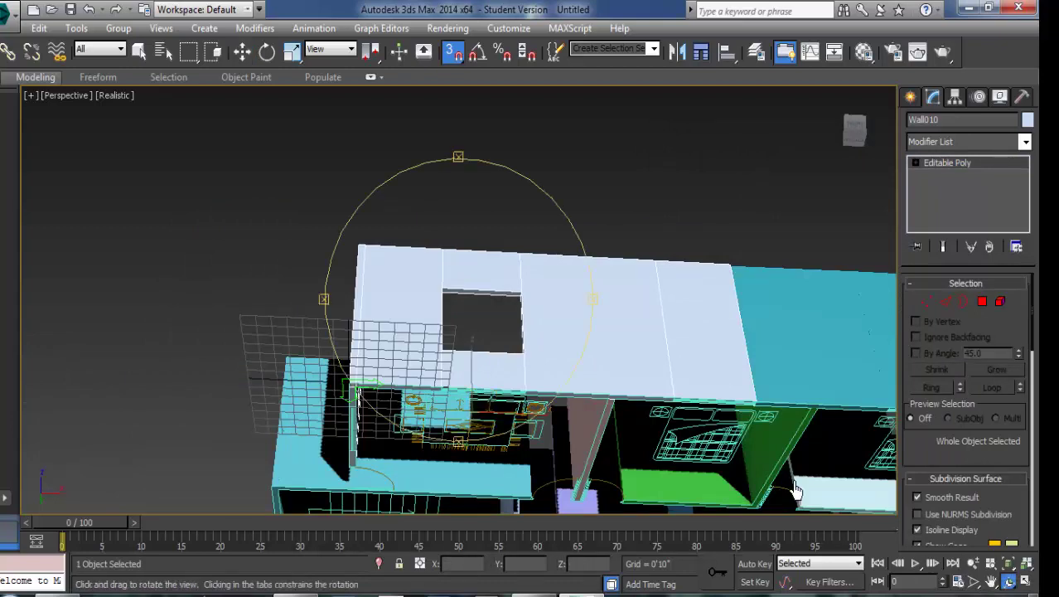
{"action": "mouse_move", "coordinate": [508, 319]}
{"action": "left_mouse_down"}
{"action": "mouse_move", "coordinate": [528, 410]}
{"action": "mouse_move", "coordinate": [556, 405]}
{"action": "mouse_move", "coordinate": [516, 383]}
{"action": "left_mouse_up"}
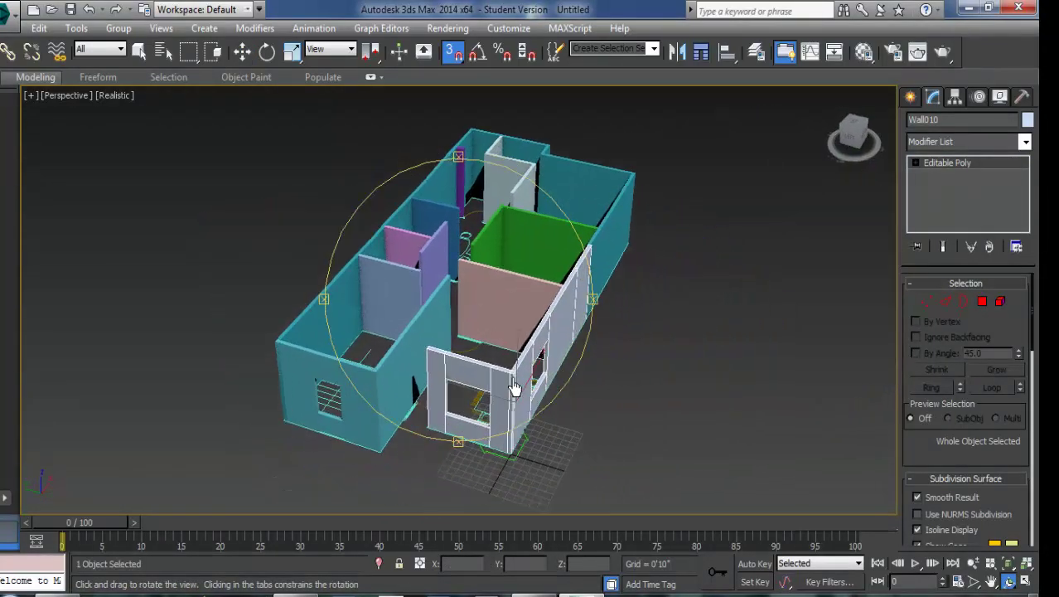
{"action": "scroll", "coordinate": [515, 389], "scroll_direction": "up", "scroll_amount": 3}
{"action": "scroll", "coordinate": [489, 407], "scroll_direction": "up", "scroll_amount": 3}
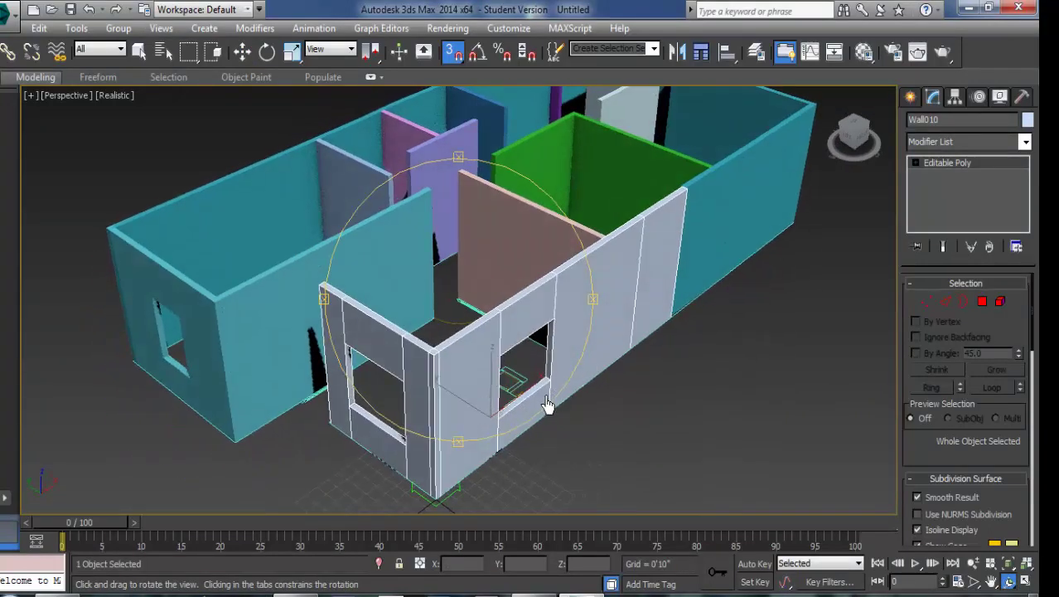
{"action": "scroll", "coordinate": [528, 403], "scroll_direction": "up", "scroll_amount": 3}
{"action": "scroll", "coordinate": [568, 397], "scroll_direction": "down", "scroll_amount": 4}
{"action": "mouse_move", "coordinate": [563, 397]}
{"action": "left_mouse_down"}
{"action": "mouse_move", "coordinate": [499, 388]}
{"action": "mouse_move", "coordinate": [516, 380]}
{"action": "left_mouse_up"}
{"action": "scroll", "coordinate": [516, 380], "scroll_direction": "up", "scroll_amount": 3}
{"action": "mouse_move", "coordinate": [516, 426]}
{"action": "left_mouse_down"}
{"action": "mouse_move", "coordinate": [560, 428]}
{"action": "mouse_move", "coordinate": [598, 404]}
{"action": "mouse_move", "coordinate": [588, 396]}
{"action": "left_mouse_up"}
{"action": "scroll", "coordinate": [572, 396], "scroll_direction": "down", "scroll_amount": 3}
{"action": "scroll", "coordinate": [514, 397], "scroll_direction": "up", "scroll_amount": 5}
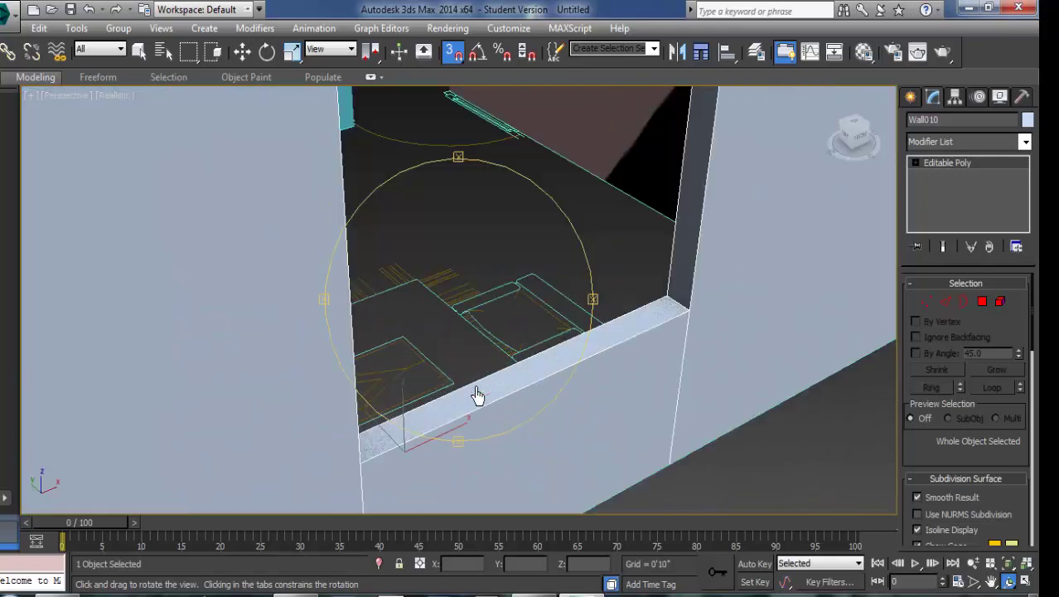
{"action": "scroll", "coordinate": [475, 397], "scroll_direction": "down", "scroll_amount": 4}
{"action": "left_click", "coordinate": [968, 145]}
{"action": "left_click", "coordinate": [931, 247]}
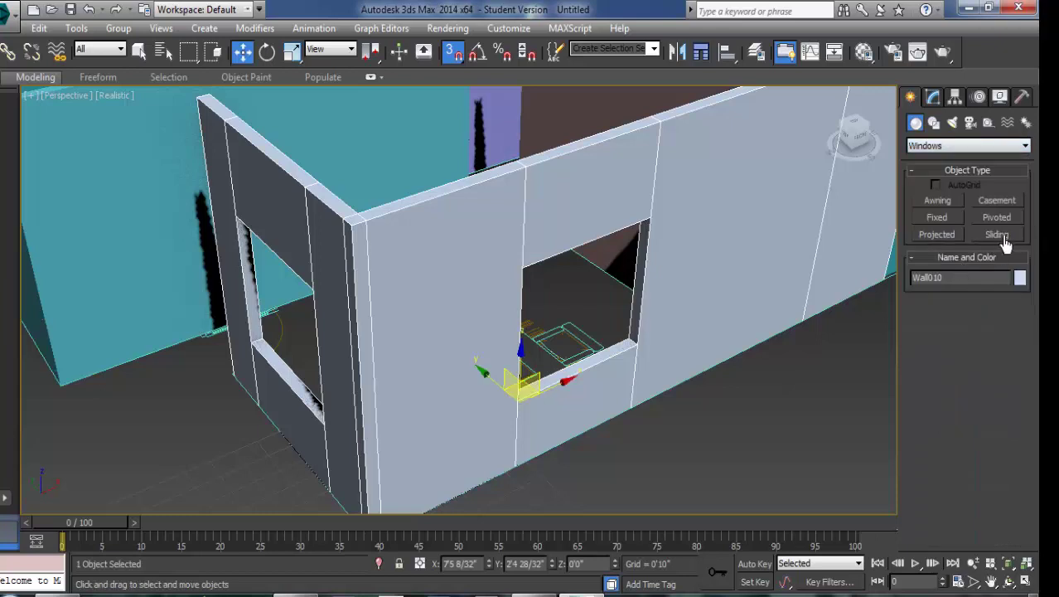
Step: Draw a 5'0" wide, 4'6" high sliding window across the white wall's opening and orbit to check it
{"action": "left_click", "coordinate": [1003, 238]}
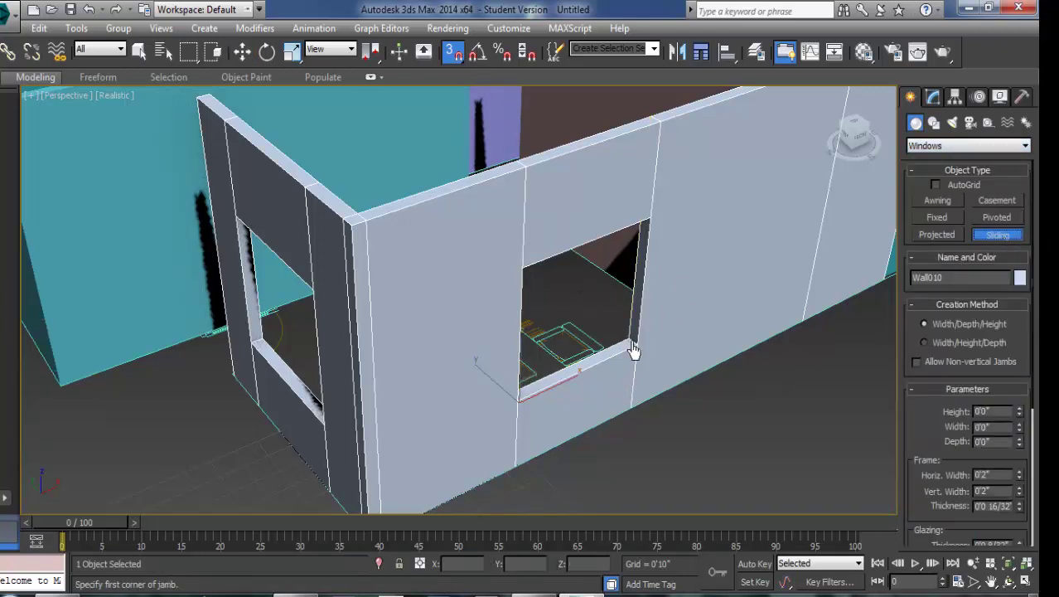
{"action": "scroll", "coordinate": [634, 350], "scroll_direction": "up", "scroll_amount": 5}
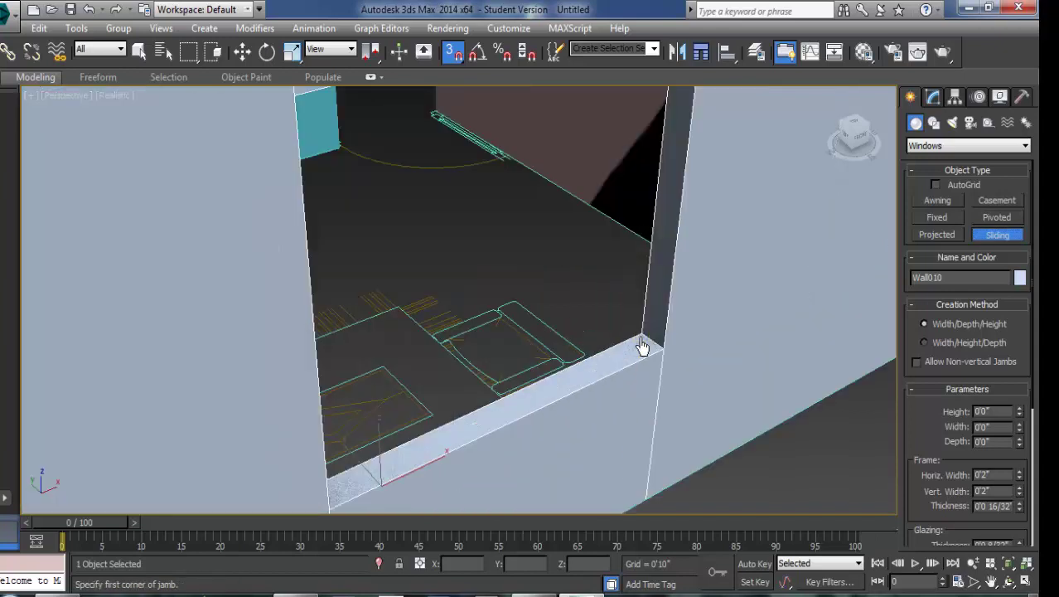
{"action": "mouse_move", "coordinate": [643, 348]}
{"action": "left_mouse_down"}
{"action": "mouse_move", "coordinate": [363, 448]}
{"action": "mouse_move", "coordinate": [327, 498]}
{"action": "left_mouse_up"}
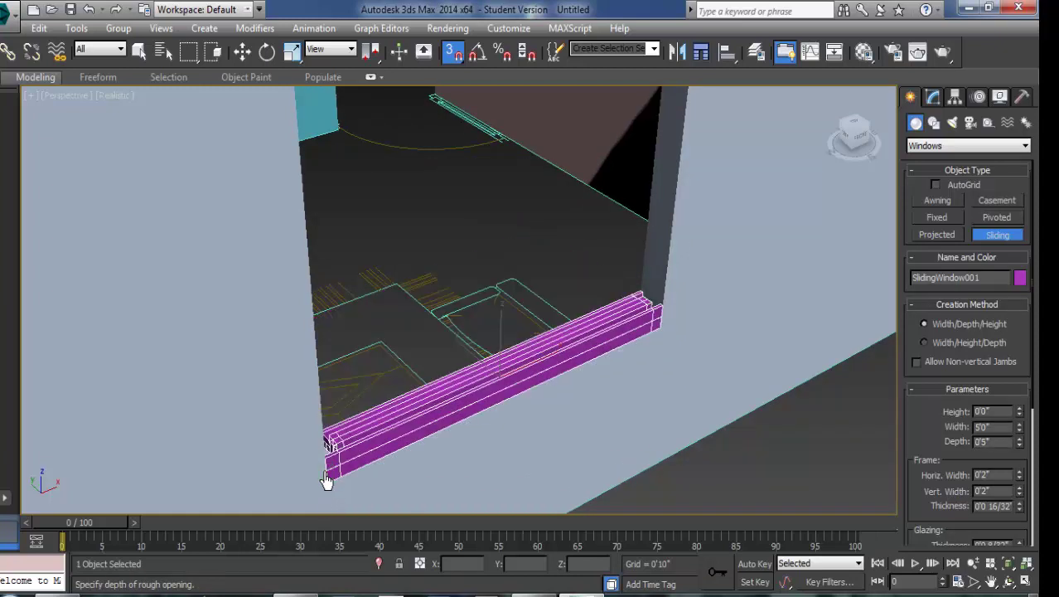
{"action": "left_click", "coordinate": [327, 481]}
{"action": "scroll", "coordinate": [417, 444], "scroll_direction": "down", "scroll_amount": 3}
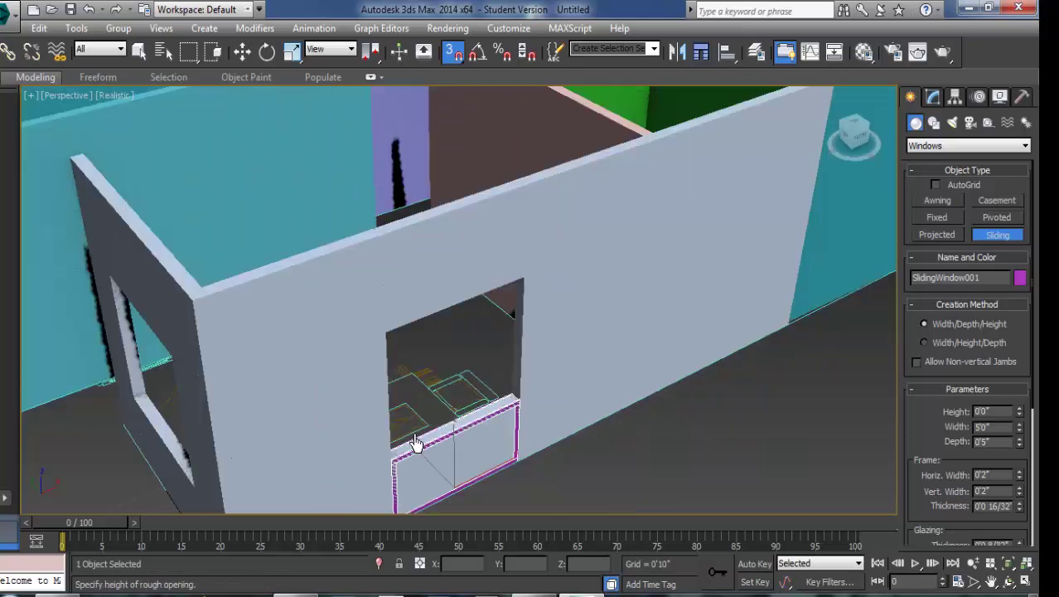
{"action": "left_click", "coordinate": [386, 336]}
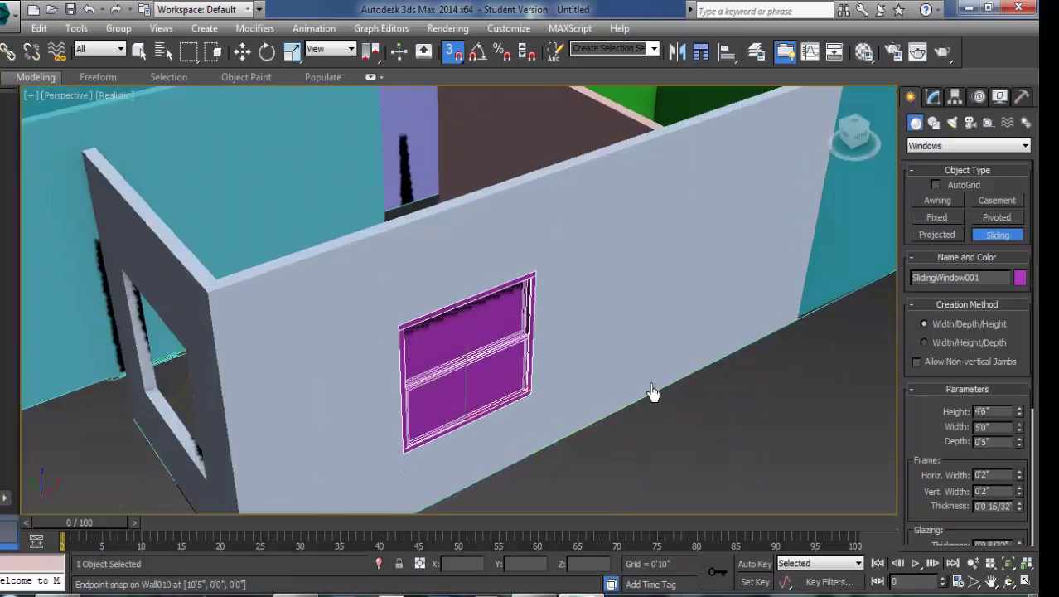
{"action": "middle_click_drag", "start_coordinate": [652, 392], "coordinate": [922, 551], "text": "alt"}
{"action": "left_click", "coordinate": [1010, 581]}
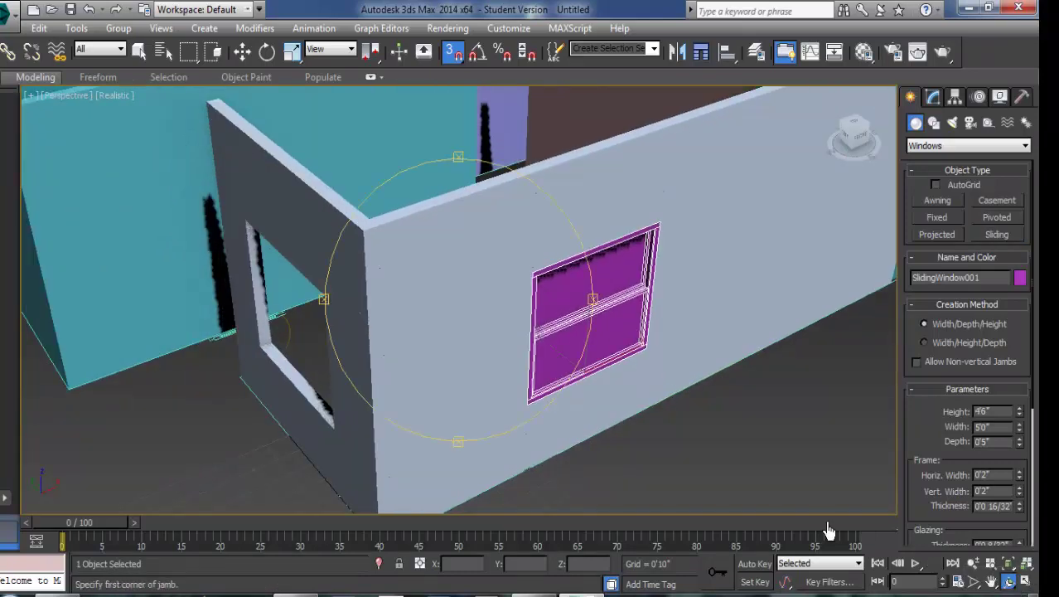
{"action": "mouse_move", "coordinate": [395, 322]}
{"action": "left_mouse_down"}
{"action": "mouse_move", "coordinate": [471, 310]}
{"action": "mouse_move", "coordinate": [516, 250]}
{"action": "mouse_move", "coordinate": [464, 327]}
{"action": "mouse_move", "coordinate": [501, 345]}
{"action": "mouse_move", "coordinate": [480, 296]}
{"action": "mouse_move", "coordinate": [426, 348]}
{"action": "mouse_move", "coordinate": [395, 360]}
{"action": "mouse_move", "coordinate": [466, 347]}
{"action": "left_mouse_up"}
Step: Uncheck Hung for SlidingWindow001 in the Modify panel and raise Open to slide the sash partly open
{"action": "right_click", "coordinate": [466, 346]}
{"action": "scroll", "coordinate": [506, 253], "scroll_direction": "up", "scroll_amount": 10}
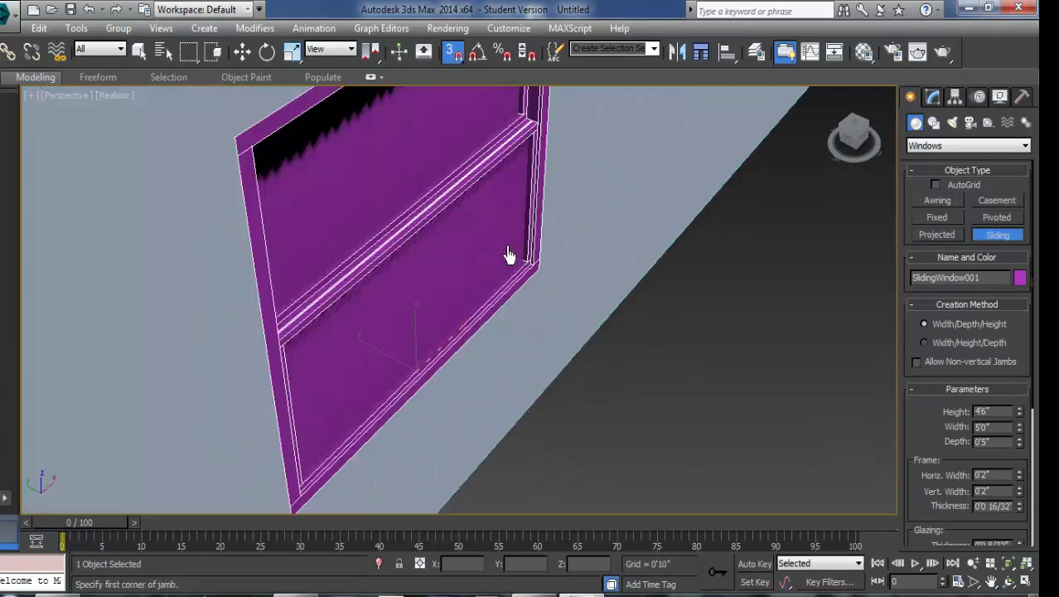
{"action": "left_click", "coordinate": [940, 102]}
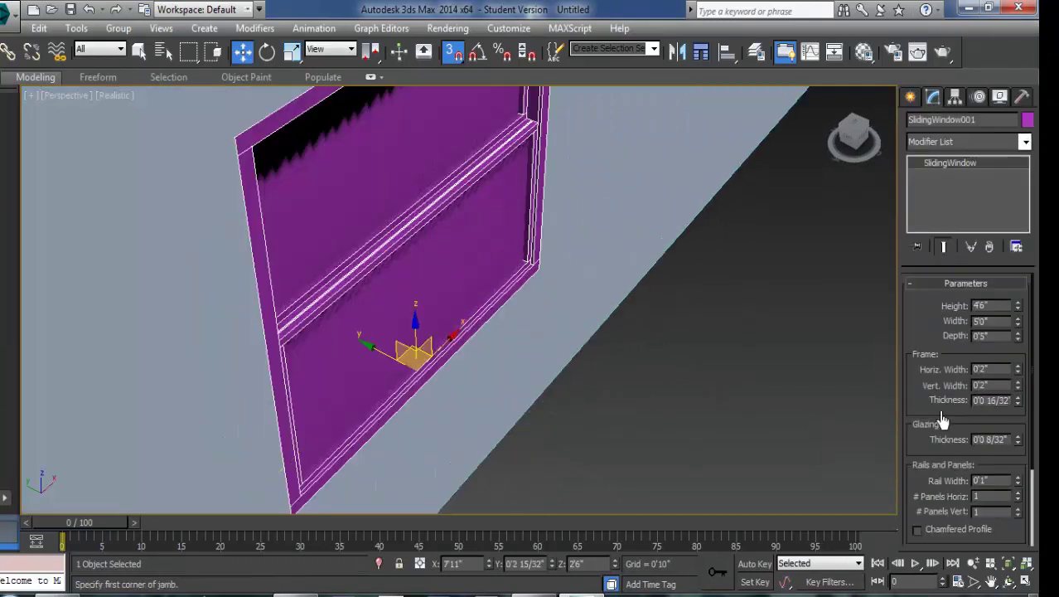
{"action": "left_click_drag", "start_coordinate": [924, 455], "coordinate": [953, 331]}
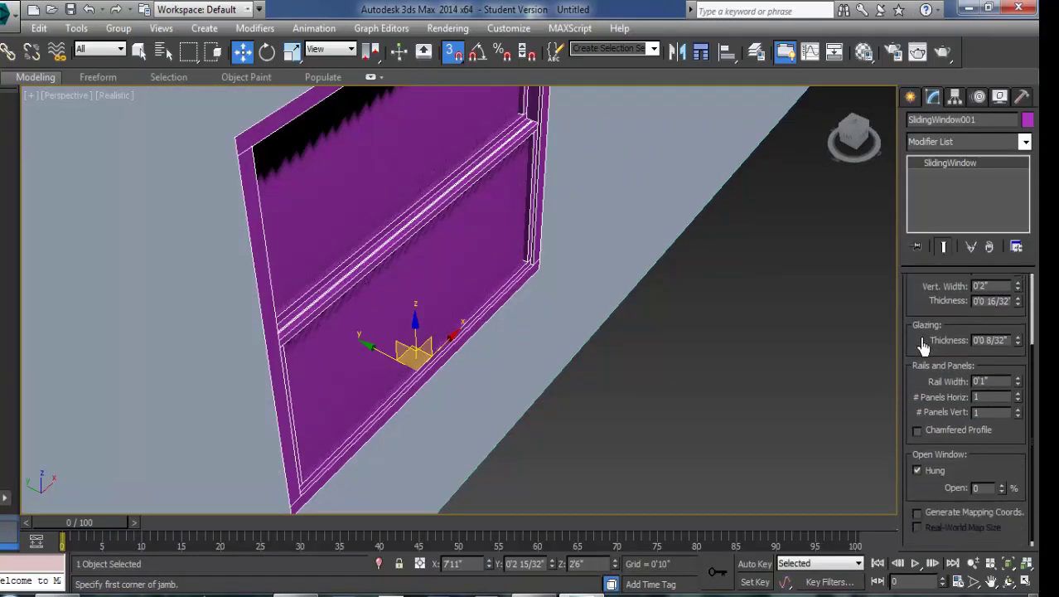
{"action": "left_click", "coordinate": [917, 469]}
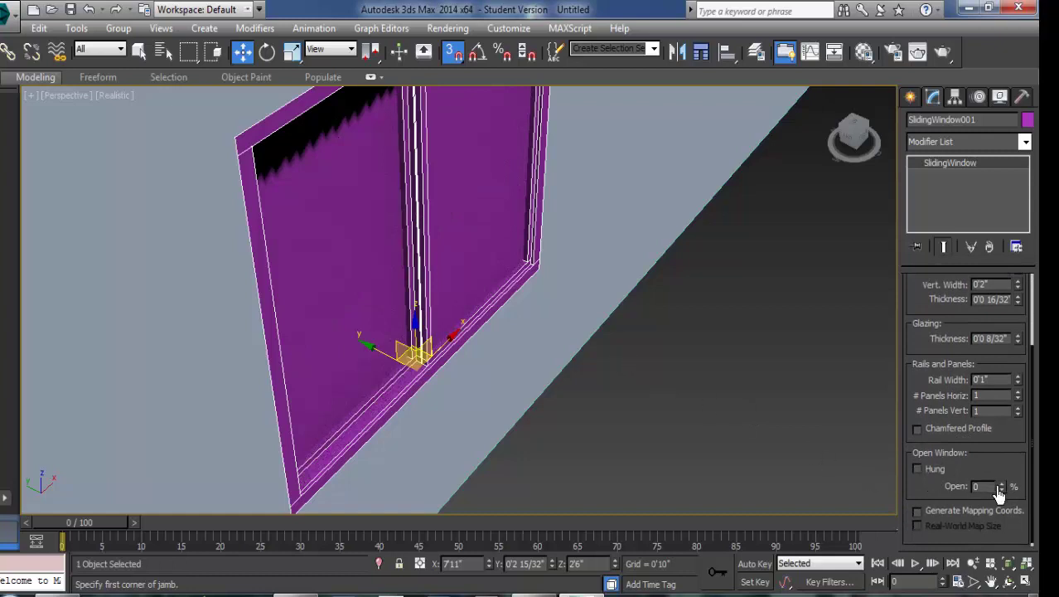
{"action": "mouse_move", "coordinate": [1003, 492]}
{"action": "left_mouse_down"}
{"action": "mouse_move", "coordinate": [939, 461]}
{"action": "mouse_move", "coordinate": [705, 449]}
{"action": "left_mouse_up"}
{"action": "left_click", "coordinate": [714, 422]}
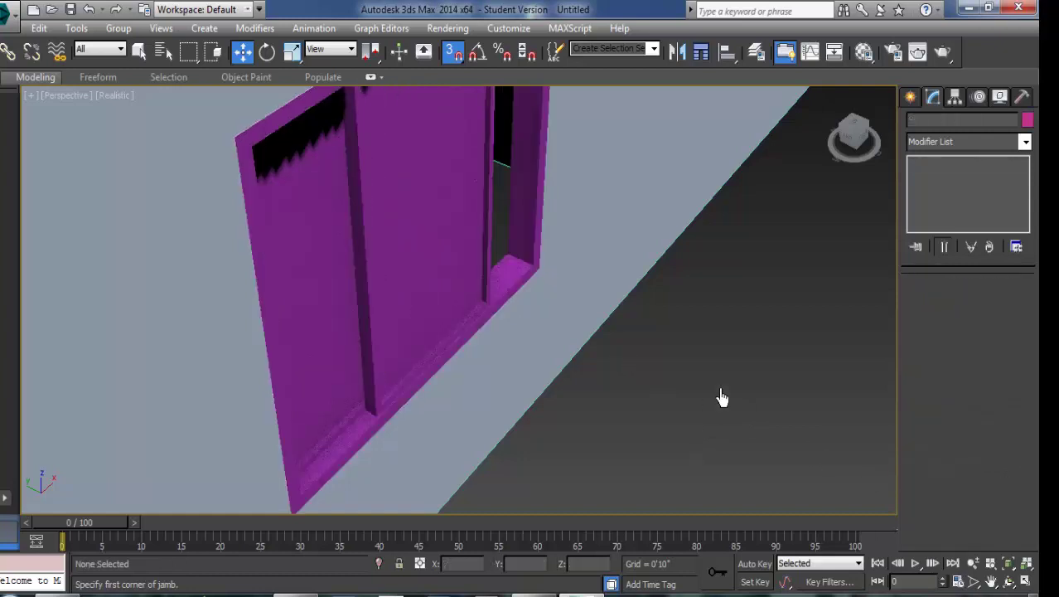
{"action": "scroll", "coordinate": [706, 416], "scroll_direction": "down", "scroll_amount": 5}
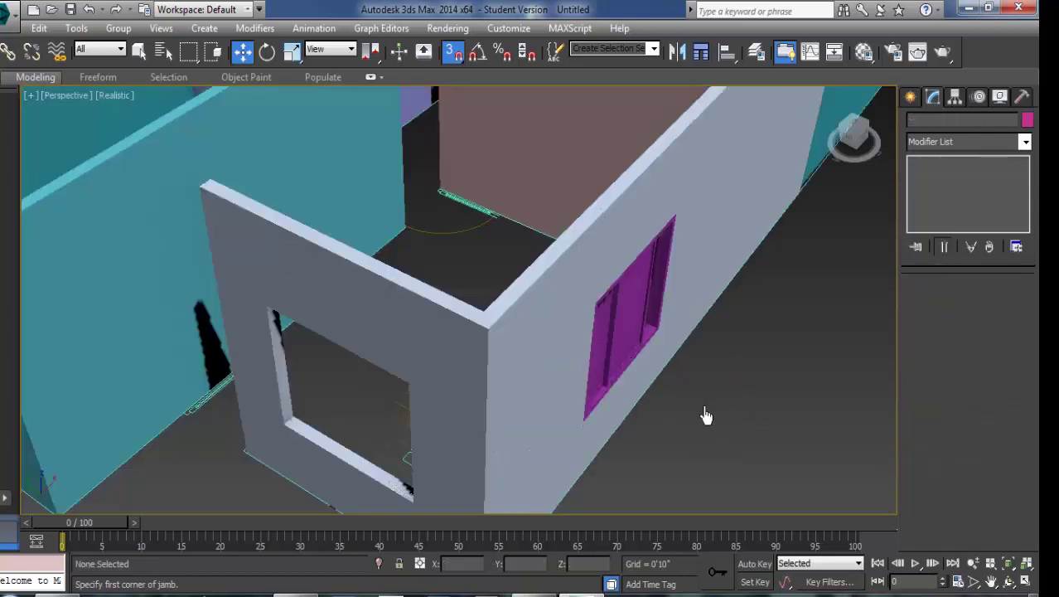
Step: Orbit to the other white wall and choose Sliding from the Windows creation types
{"action": "left_click", "coordinate": [1009, 583]}
{"action": "mouse_move", "coordinate": [572, 414]}
{"action": "left_mouse_down"}
{"action": "mouse_move", "coordinate": [579, 374]}
{"action": "mouse_move", "coordinate": [688, 367]}
{"action": "mouse_move", "coordinate": [530, 372]}
{"action": "left_mouse_up"}
{"action": "right_click", "coordinate": [530, 372]}
{"action": "scroll", "coordinate": [586, 385], "scroll_direction": "up", "scroll_amount": 5}
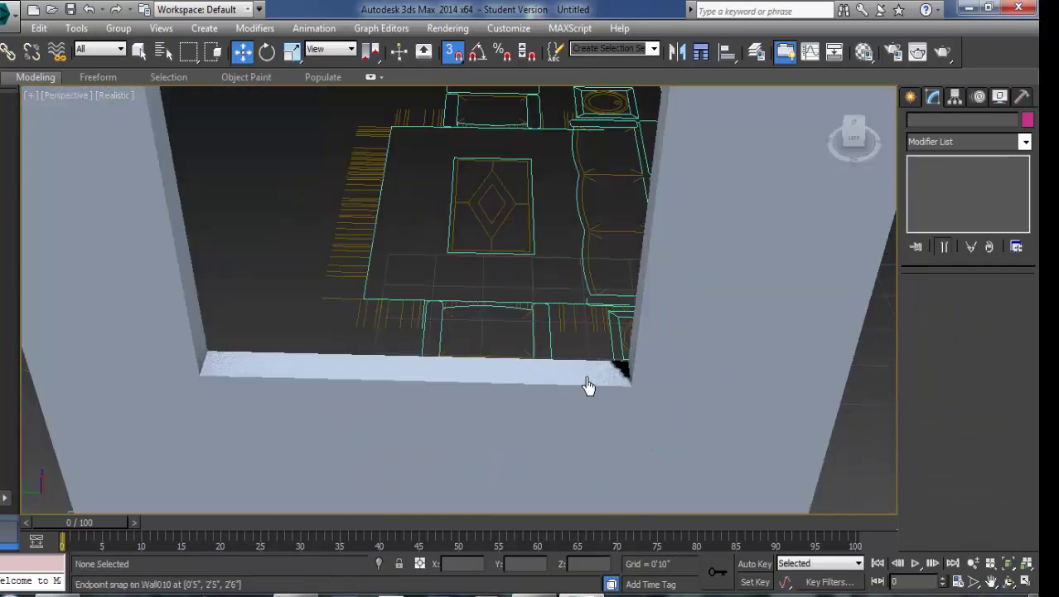
{"action": "scroll", "coordinate": [598, 387], "scroll_direction": "down", "scroll_amount": 5}
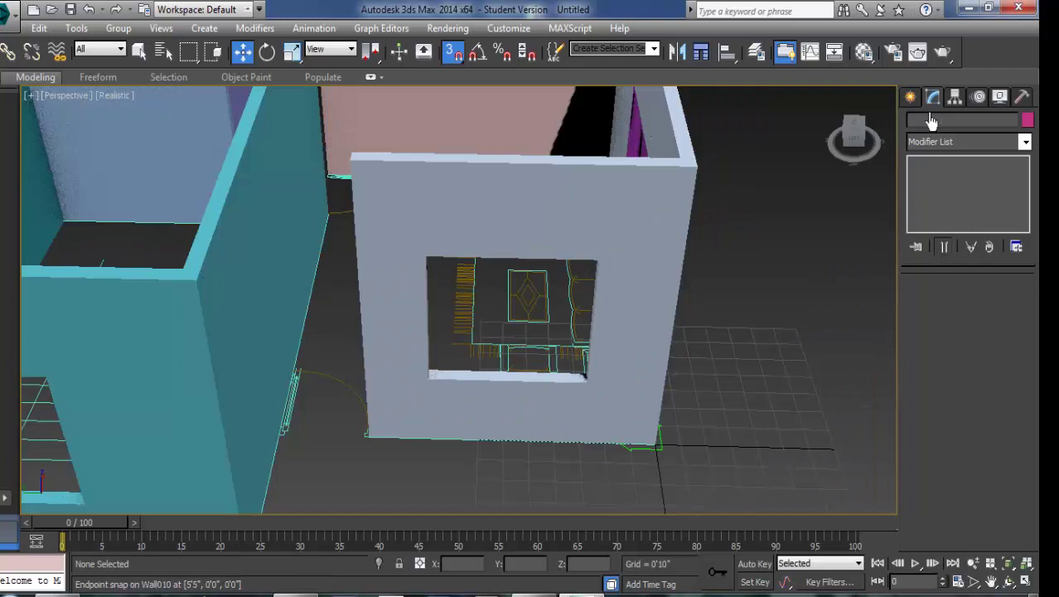
{"action": "left_click", "coordinate": [910, 97]}
{"action": "left_click", "coordinate": [1001, 236]}
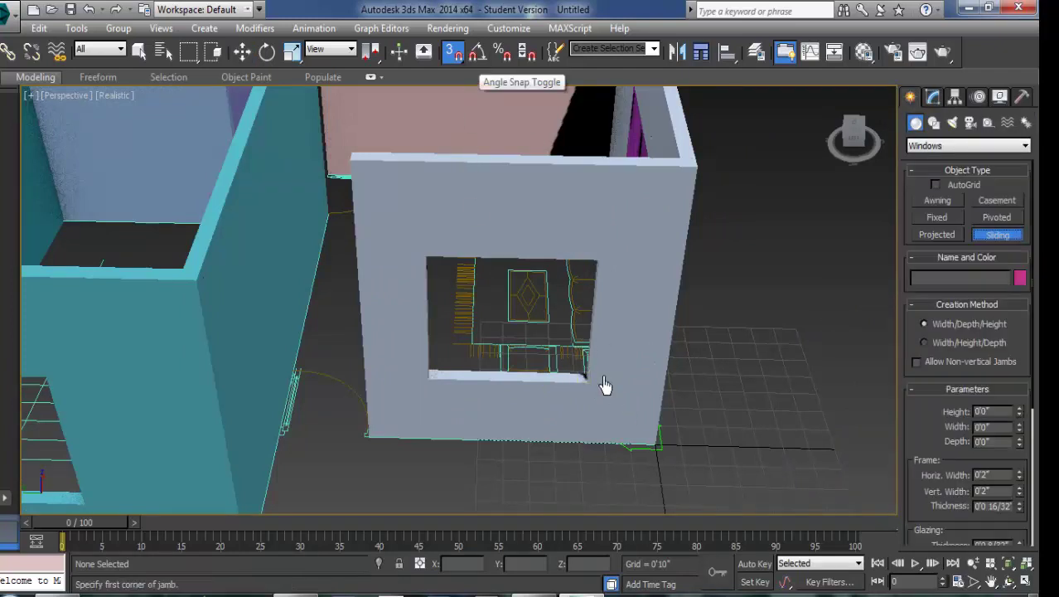
Step: Draw trial sliding windows in the opening, discarding the first attempt
{"action": "scroll", "coordinate": [574, 384], "scroll_direction": "up", "scroll_amount": 5}
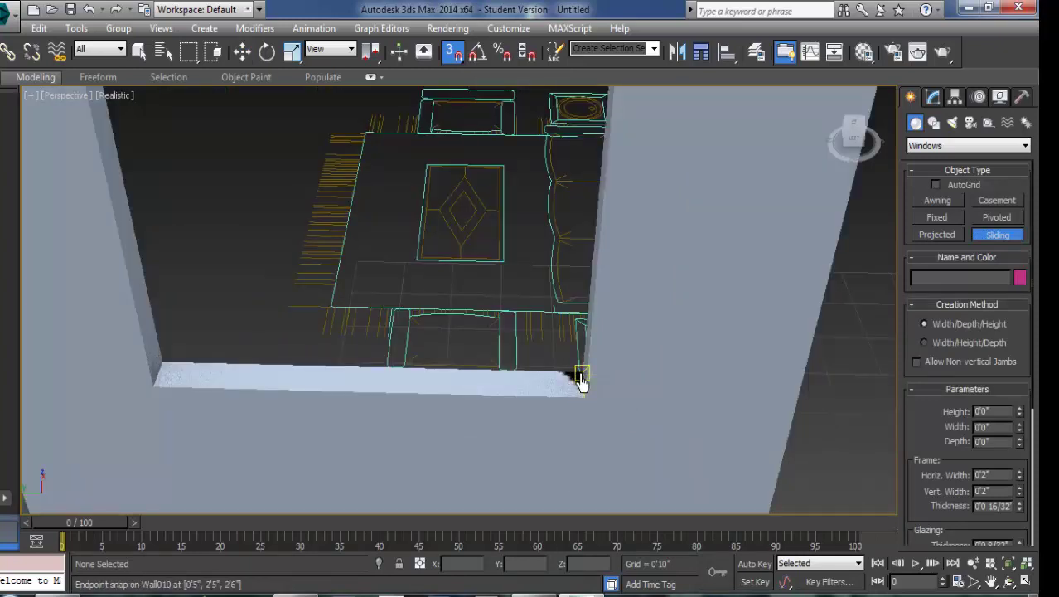
{"action": "left_click_drag", "start_coordinate": [580, 378], "coordinate": [497, 367]}
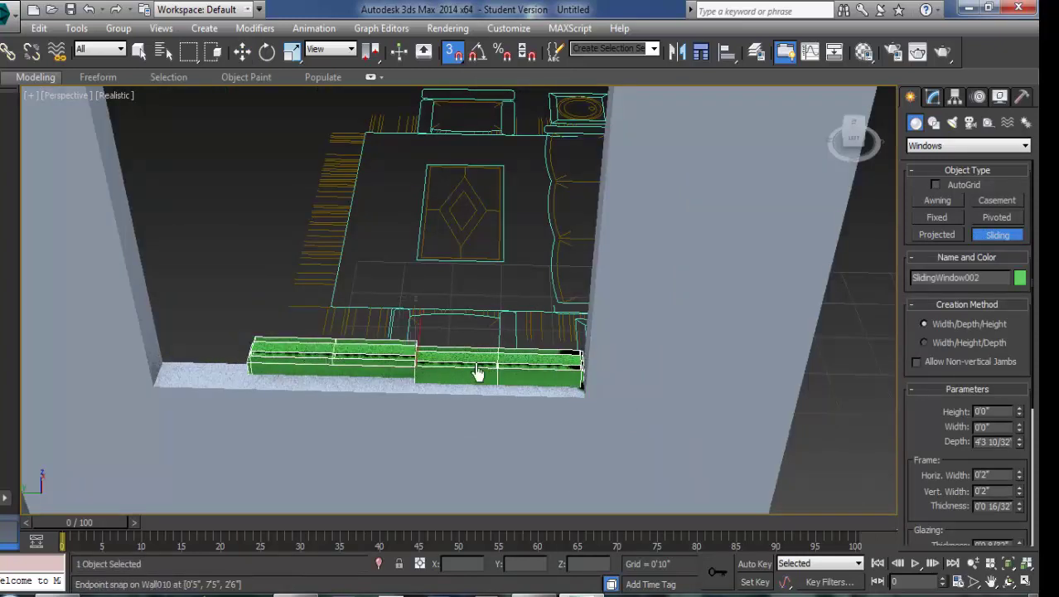
{"action": "left_click", "coordinate": [574, 383]}
{"action": "right_click", "coordinate": [581, 382]}
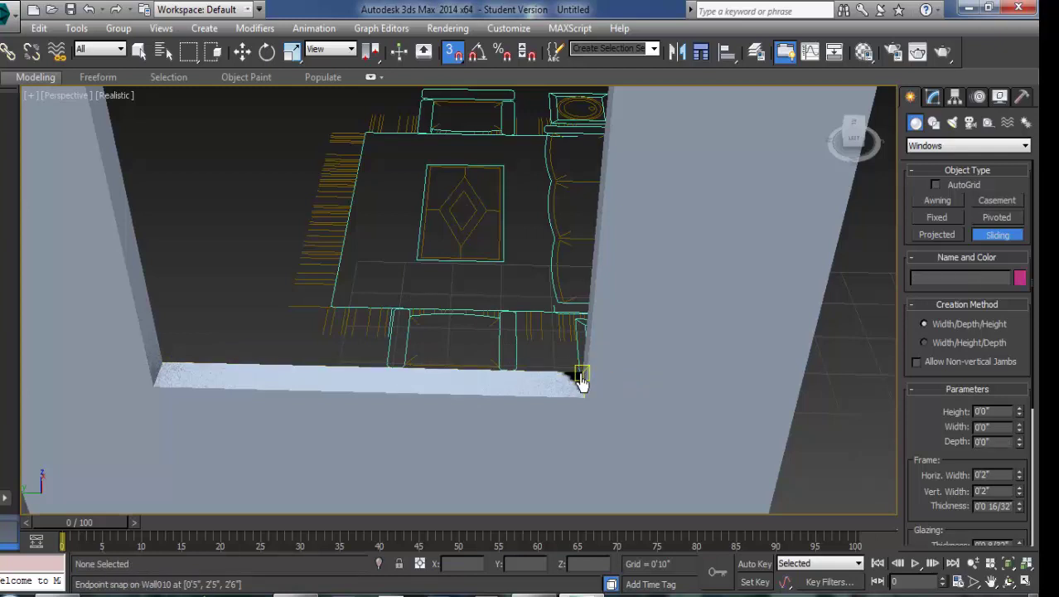
{"action": "left_click_drag", "start_coordinate": [581, 380], "coordinate": [163, 371]}
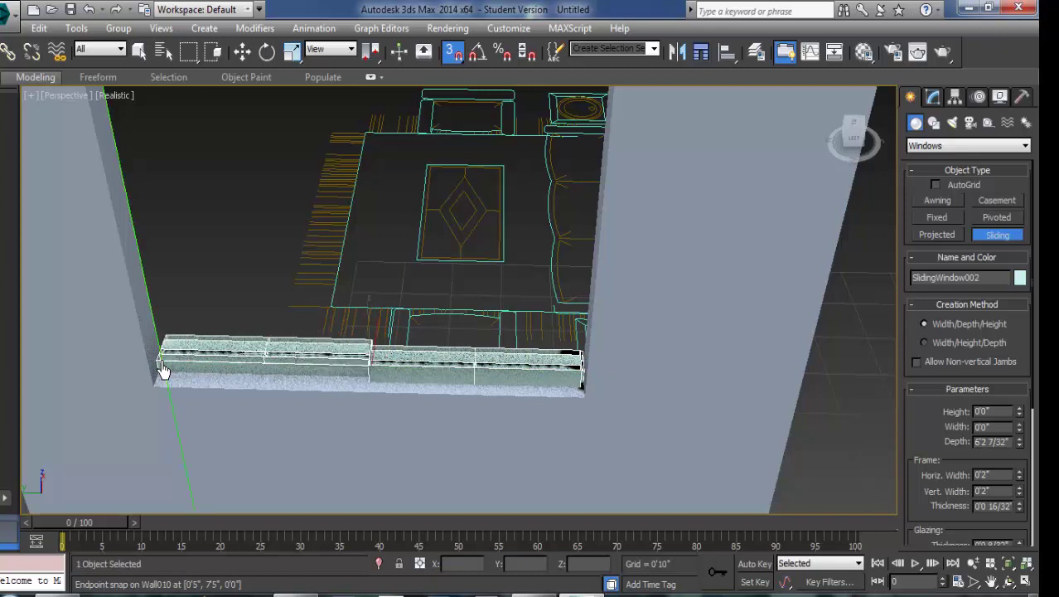
{"action": "left_click", "coordinate": [158, 396]}
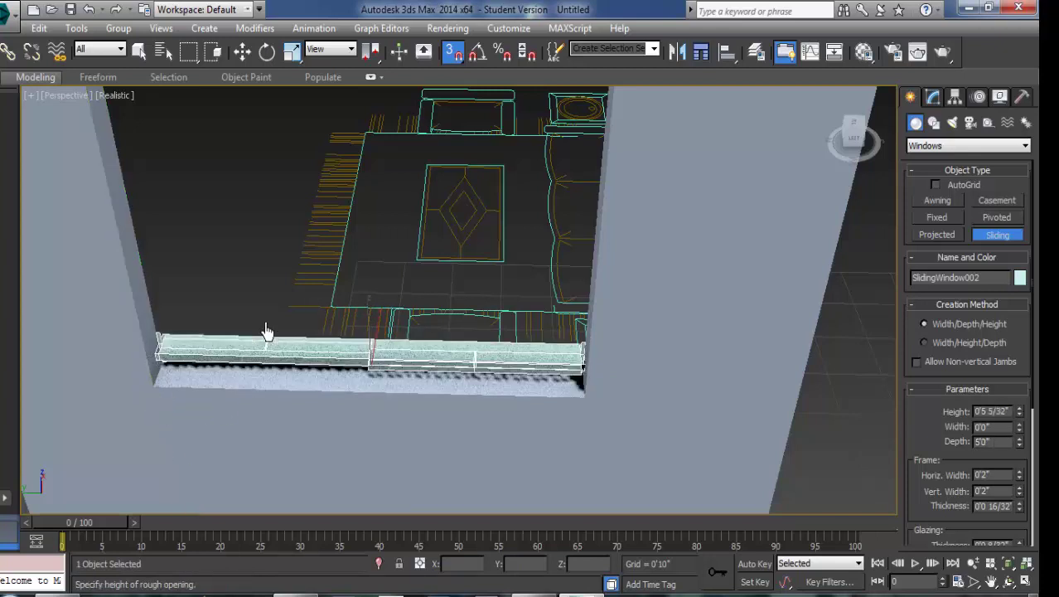
{"action": "left_click", "coordinate": [343, 251]}
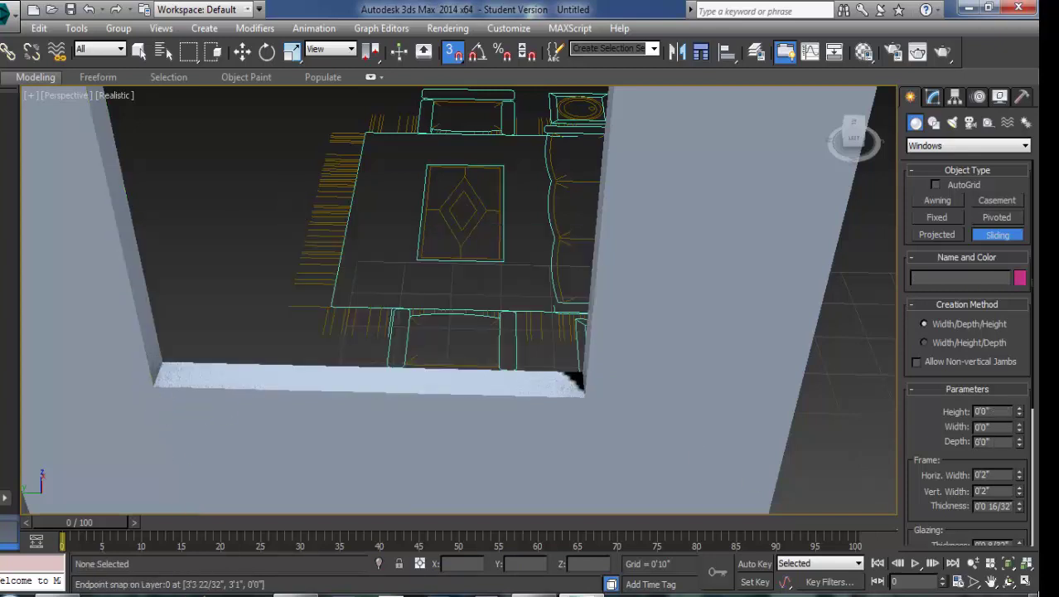
{"action": "left_click", "coordinate": [1011, 585]}
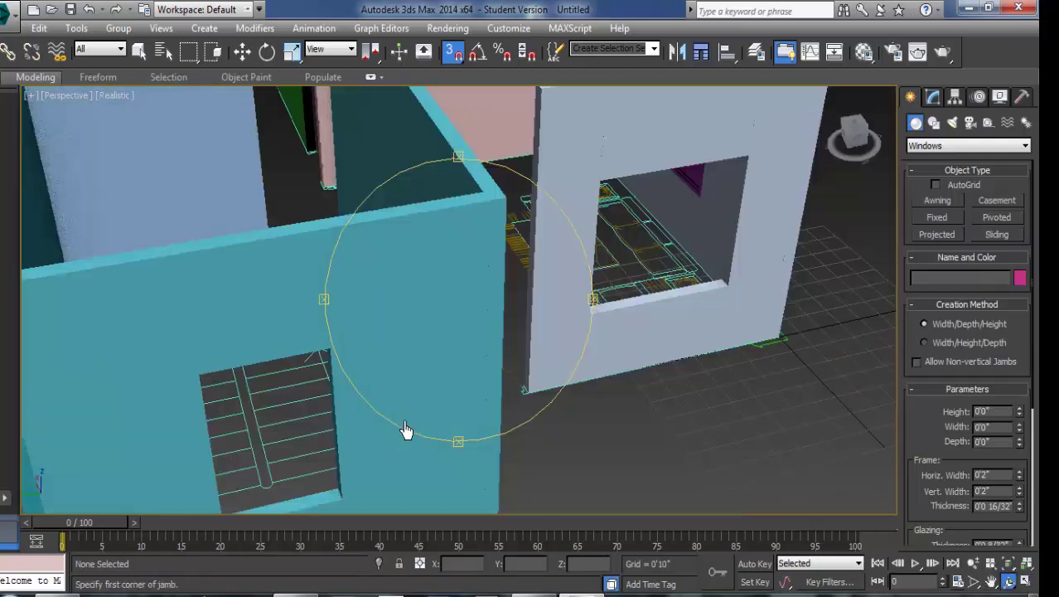
Step: Orbit to the pale grey wall's opening and cancel a misplaced sliding window
{"action": "left_click_drag", "start_coordinate": [521, 397], "coordinate": [472, 439]}
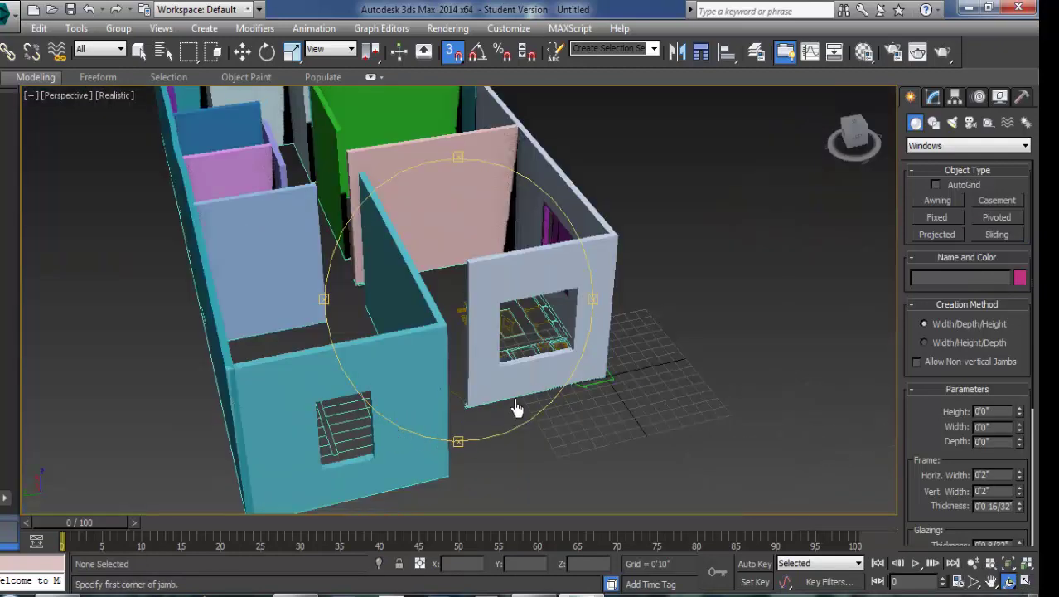
{"action": "left_click_drag", "start_coordinate": [516, 408], "coordinate": [638, 398]}
{"action": "right_click", "coordinate": [639, 397]}
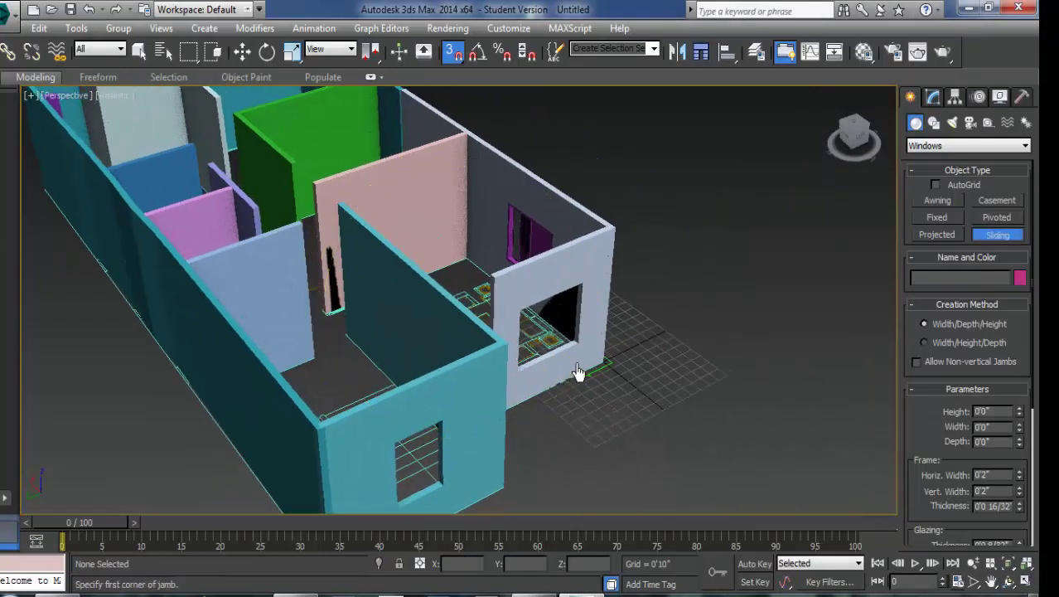
{"action": "scroll", "coordinate": [577, 372], "scroll_direction": "up", "scroll_amount": 4}
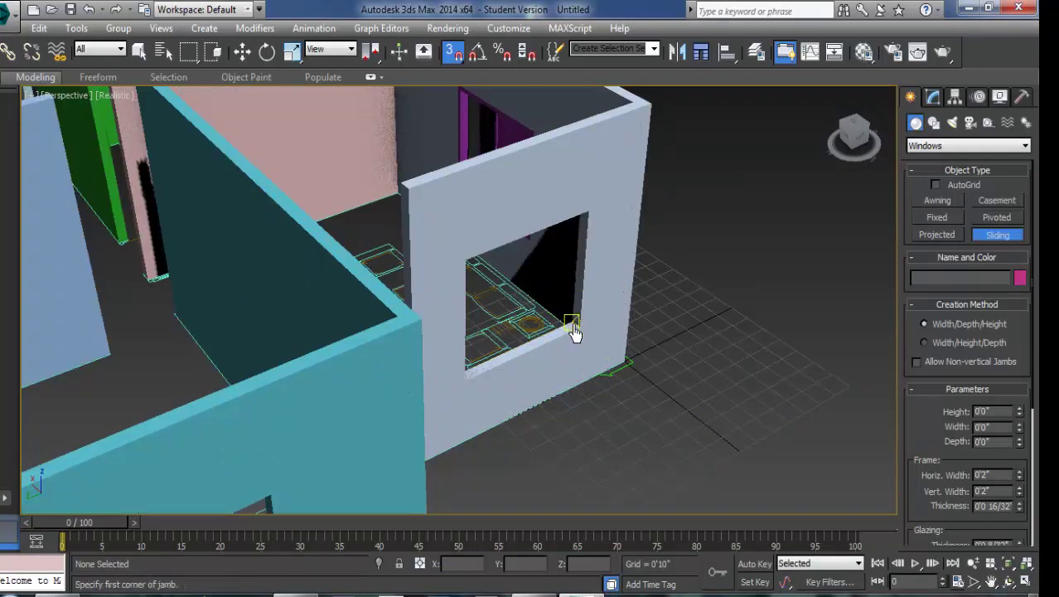
{"action": "left_click_drag", "start_coordinate": [574, 331], "coordinate": [504, 349]}
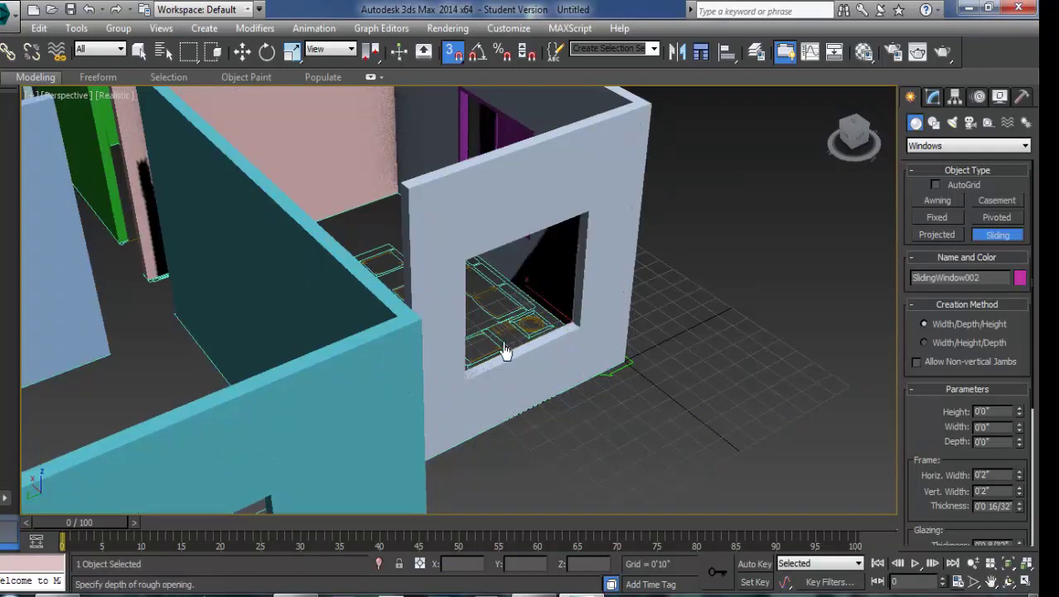
{"action": "left_click", "coordinate": [464, 380]}
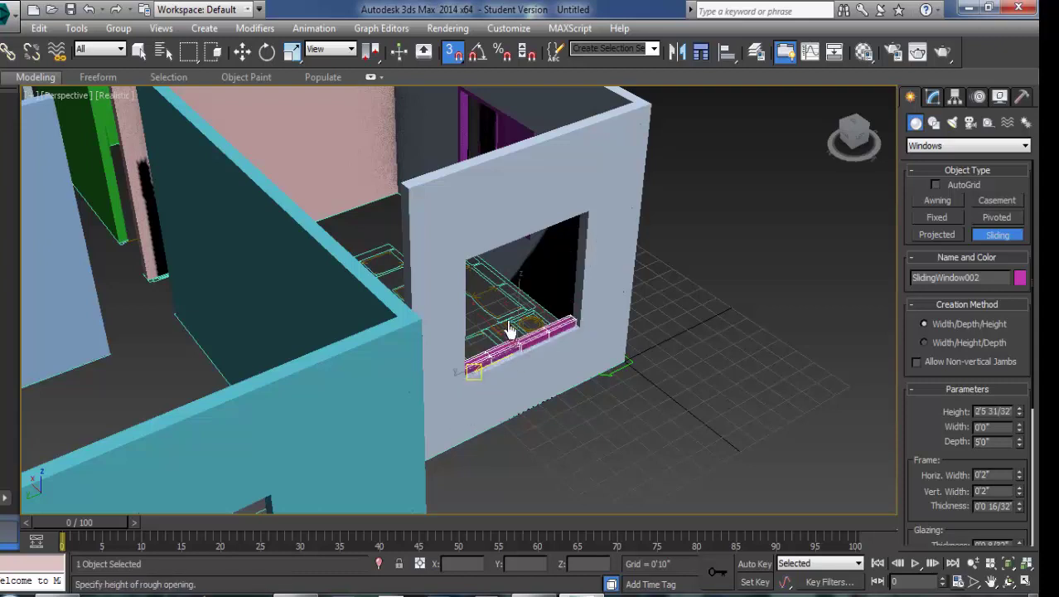
{"action": "right_click", "coordinate": [567, 305]}
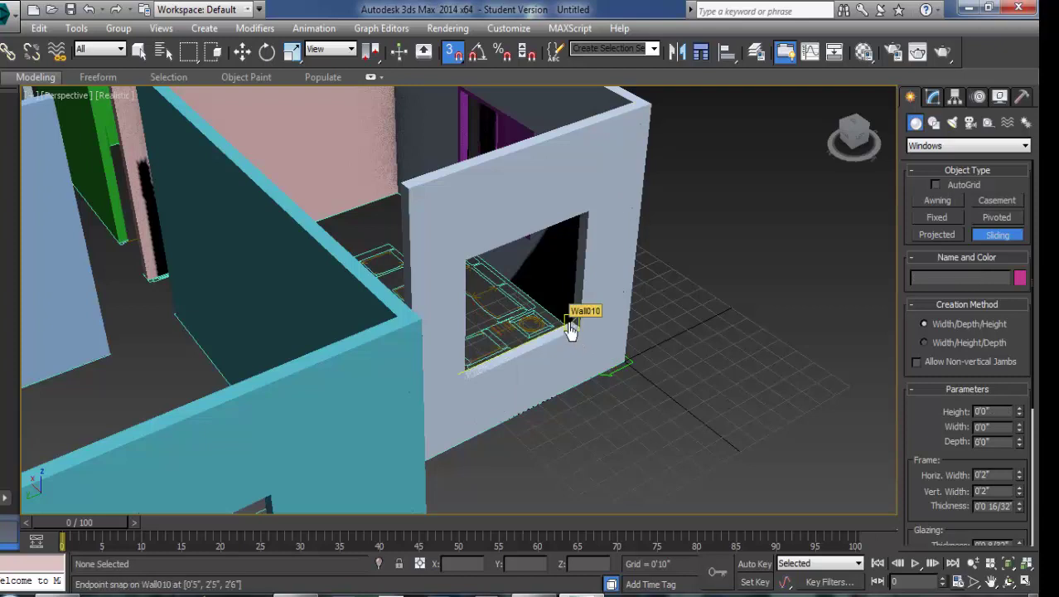
Step: Draw SlidingWindow002 across the opening, setting depth and height to fill it
{"action": "left_click_drag", "start_coordinate": [571, 328], "coordinate": [460, 369]}
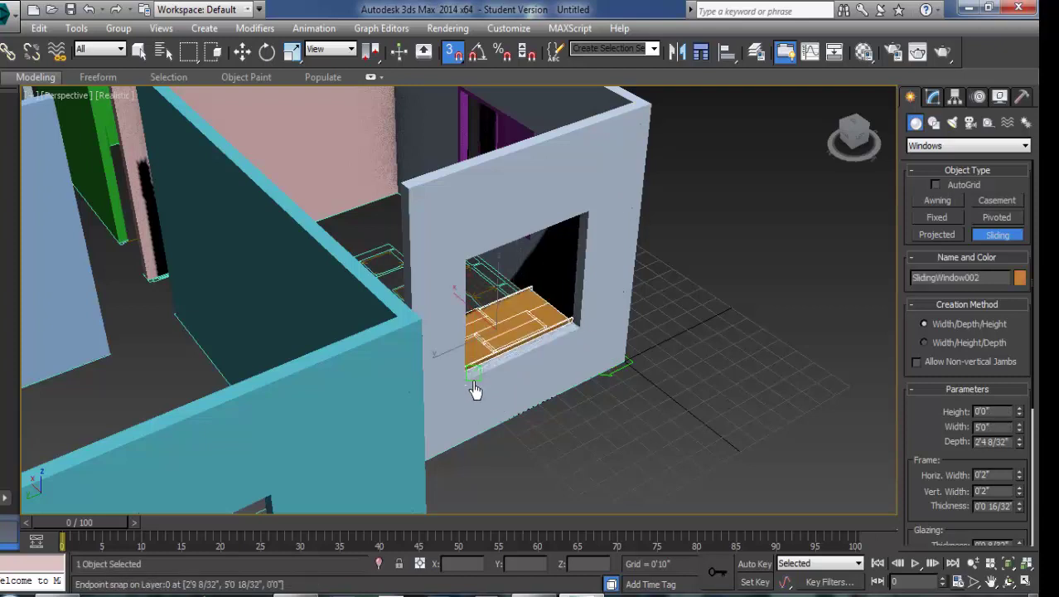
{"action": "left_click", "coordinate": [478, 367]}
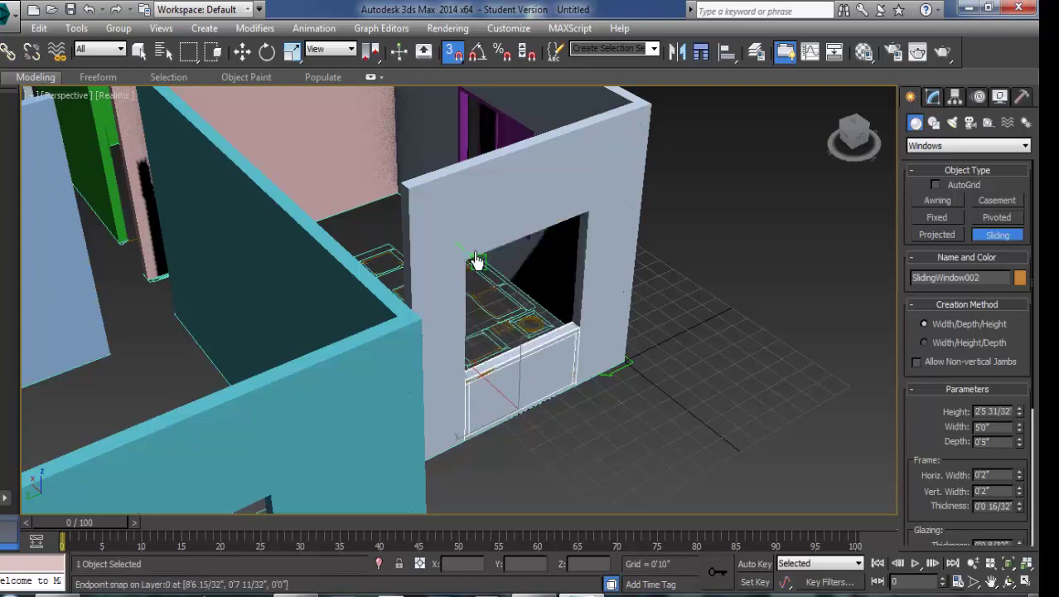
{"action": "left_click", "coordinate": [467, 269]}
{"action": "right_click", "coordinate": [673, 324]}
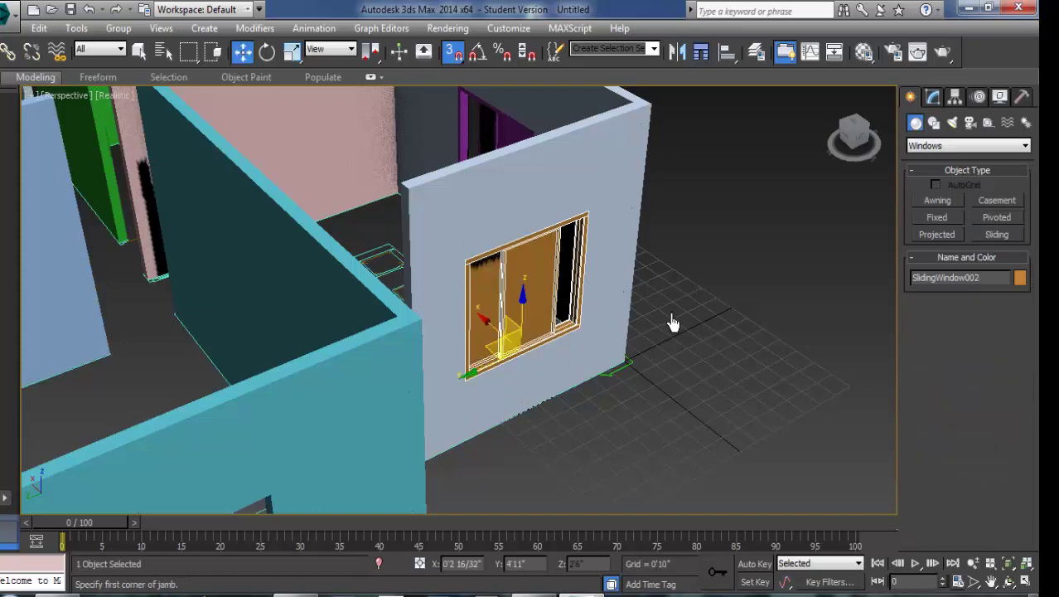
{"action": "left_click", "coordinate": [1010, 584]}
Step: Orbit above the house, select the teal wall, and frame its window opening
{"action": "mouse_move", "coordinate": [438, 299]}
{"action": "left_mouse_down"}
{"action": "mouse_move", "coordinate": [385, 304]}
{"action": "mouse_move", "coordinate": [547, 324]}
{"action": "mouse_move", "coordinate": [459, 315]}
{"action": "mouse_move", "coordinate": [531, 382]}
{"action": "mouse_move", "coordinate": [461, 394]}
{"action": "mouse_move", "coordinate": [496, 402]}
{"action": "mouse_move", "coordinate": [504, 391]}
{"action": "mouse_move", "coordinate": [482, 403]}
{"action": "mouse_move", "coordinate": [481, 365]}
{"action": "left_mouse_up"}
{"action": "scroll", "coordinate": [427, 402], "scroll_direction": "up", "scroll_amount": 3}
{"action": "scroll", "coordinate": [504, 391], "scroll_direction": "down", "scroll_amount": 5}
{"action": "key", "text": "w"}
{"action": "scroll", "coordinate": [480, 379], "scroll_direction": "up", "scroll_amount": 5}
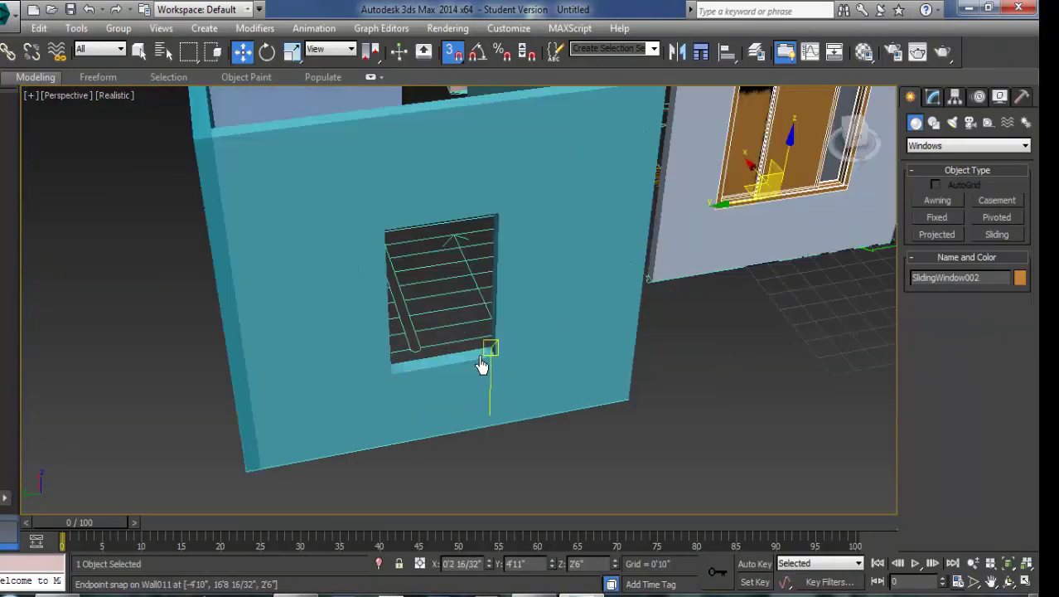
{"action": "left_click", "coordinate": [482, 365]}
{"action": "scroll", "coordinate": [480, 363], "scroll_direction": "down", "scroll_amount": 2}
{"action": "mouse_move", "coordinate": [480, 362]}
{"action": "middle_mouse_down", "text": "alt"}
{"action": "mouse_move", "coordinate": [448, 365]}
{"action": "mouse_move", "coordinate": [881, 380]}
{"action": "middle_mouse_up", "text": "alt"}
Step: Draw SlidingWindow003, 3'0" wide and 4'6" high, in the teal opening and orbit to check
{"action": "left_click", "coordinate": [997, 235]}
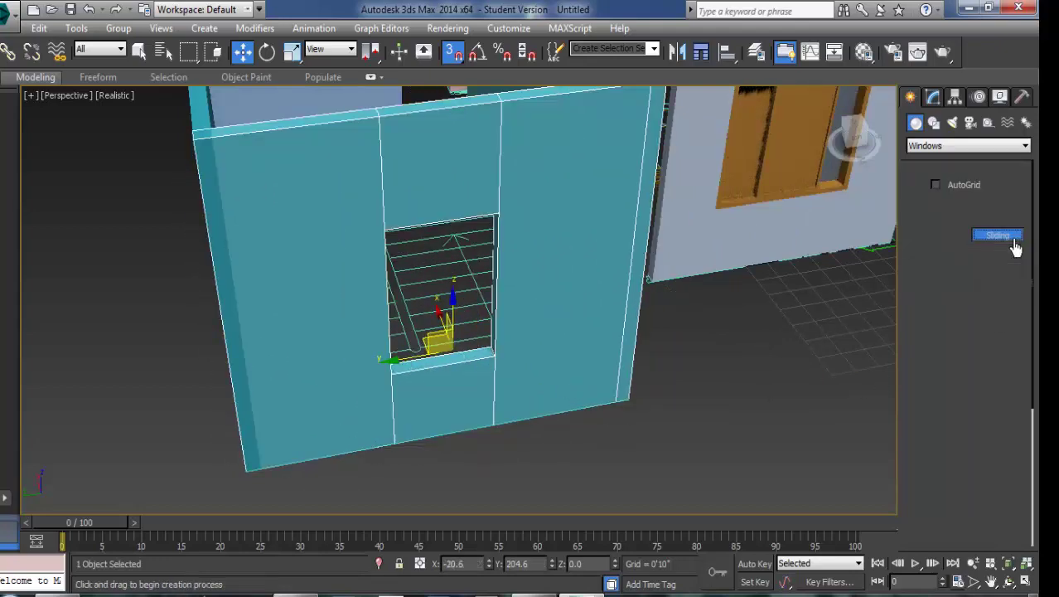
{"action": "mouse_move", "coordinate": [489, 352]}
{"action": "left_mouse_down"}
{"action": "mouse_move", "coordinate": [453, 348]}
{"action": "mouse_move", "coordinate": [390, 367]}
{"action": "left_mouse_up"}
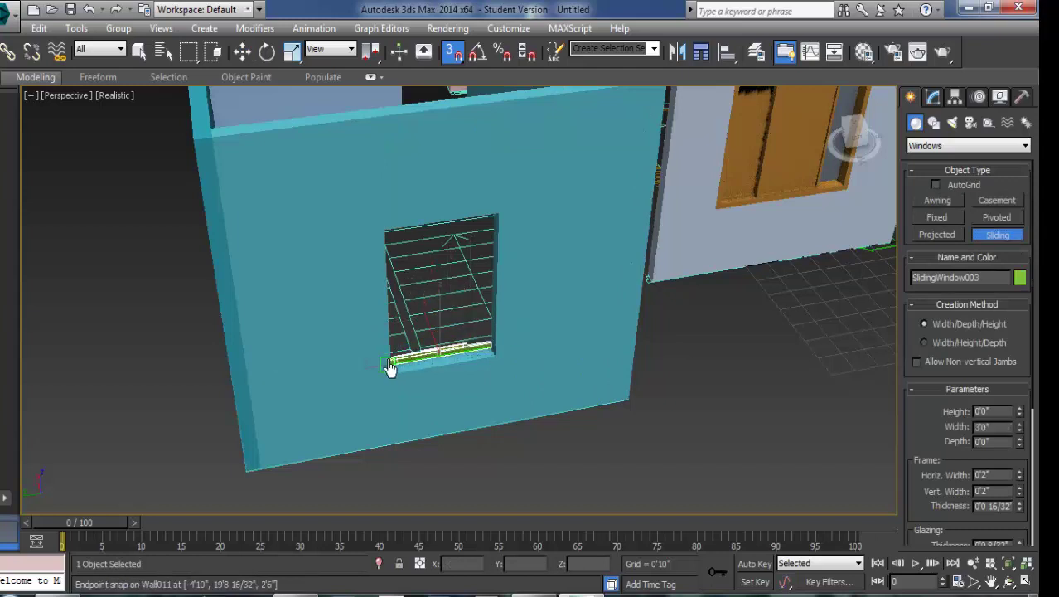
{"action": "left_click", "coordinate": [400, 263]}
{"action": "left_click", "coordinate": [385, 239]}
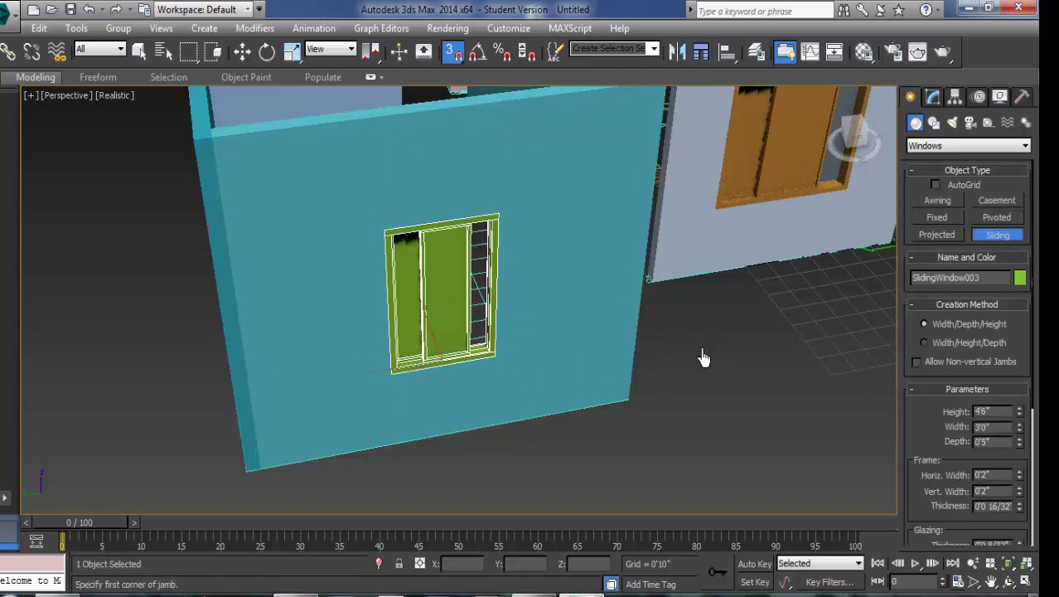
{"action": "right_click", "coordinate": [702, 354]}
{"action": "left_click", "coordinate": [1007, 583]}
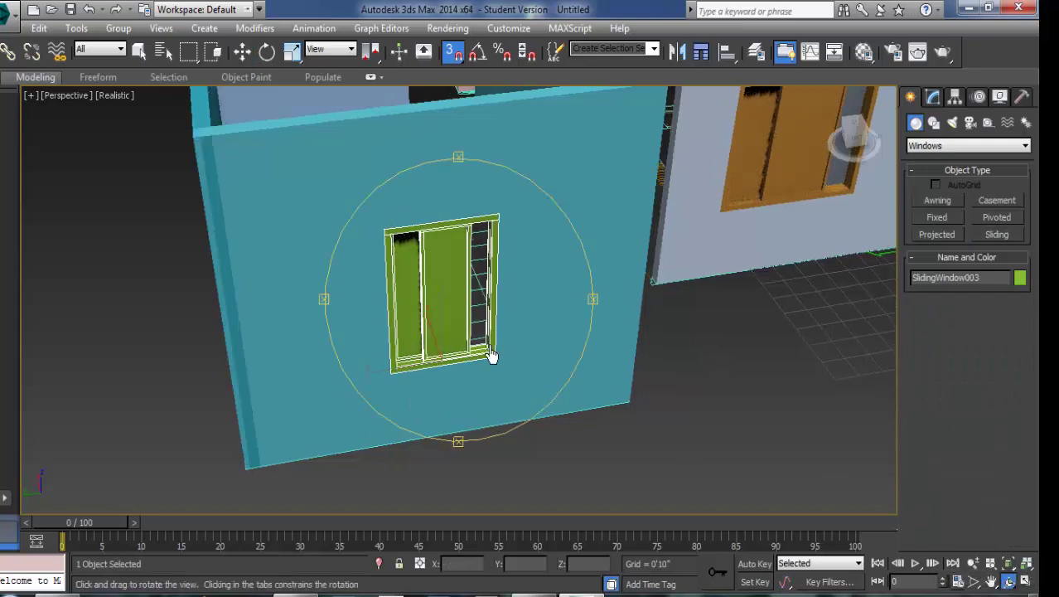
{"action": "left_click_drag", "start_coordinate": [492, 355], "coordinate": [422, 358]}
Step: Draw a right-justified 10'0" AEC Extended wall from the pale grey wall's corner to the teal wall
{"action": "left_click_drag", "start_coordinate": [446, 387], "coordinate": [518, 359]}
{"action": "scroll", "coordinate": [544, 386], "scroll_direction": "up", "scroll_amount": 3}
{"action": "scroll", "coordinate": [554, 400], "scroll_direction": "up", "scroll_amount": 3}
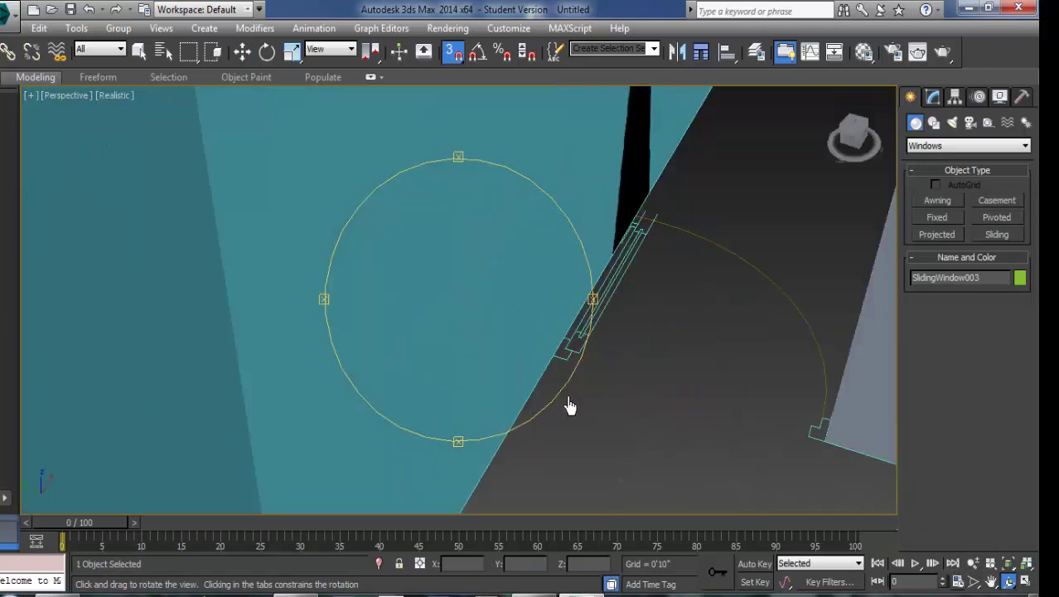
{"action": "key", "text": "w"}
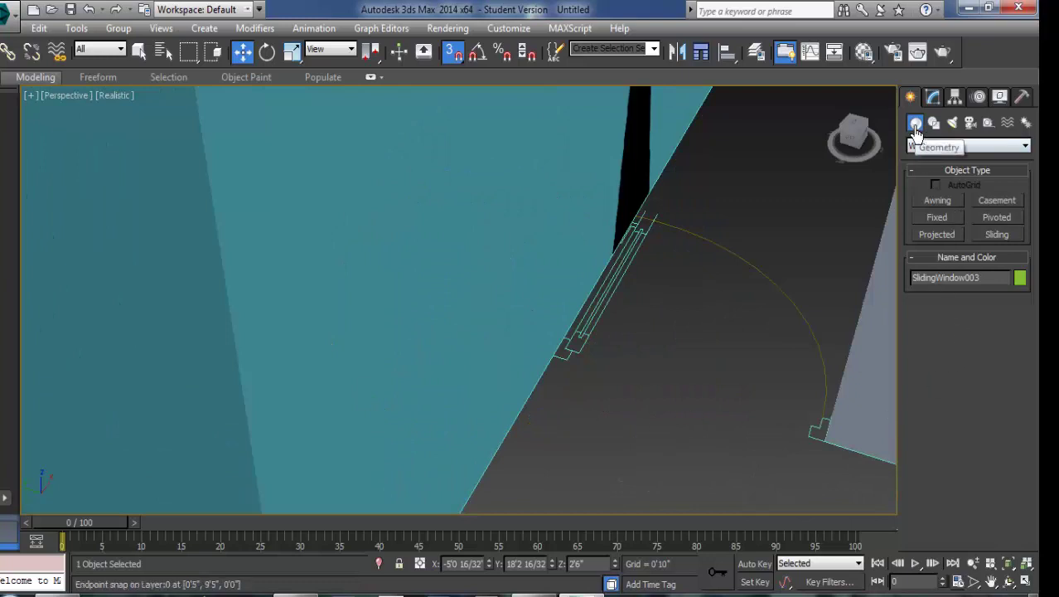
{"action": "left_click", "coordinate": [926, 149]}
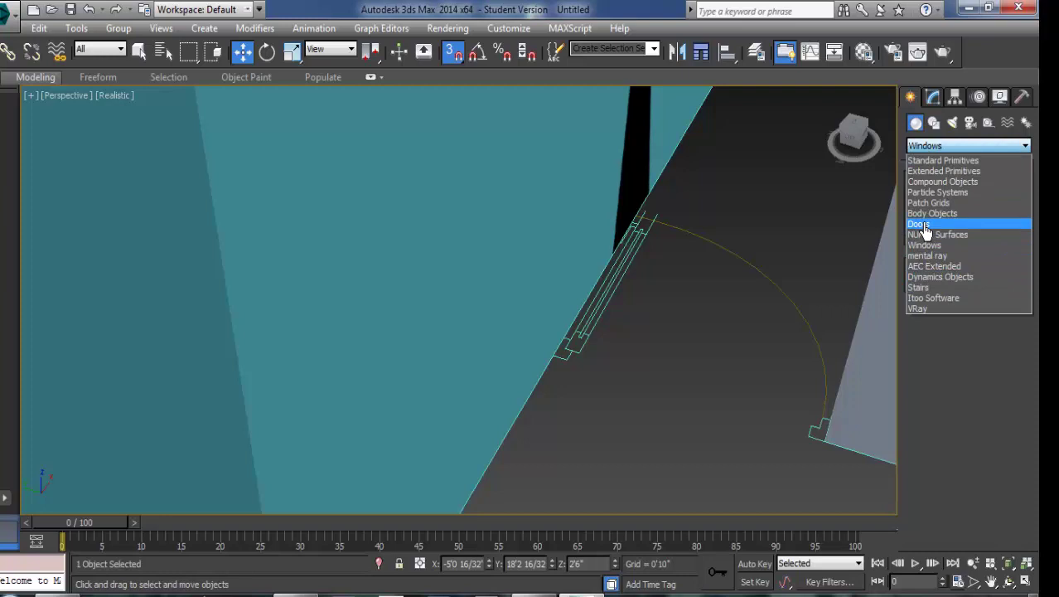
{"action": "left_click", "coordinate": [934, 266]}
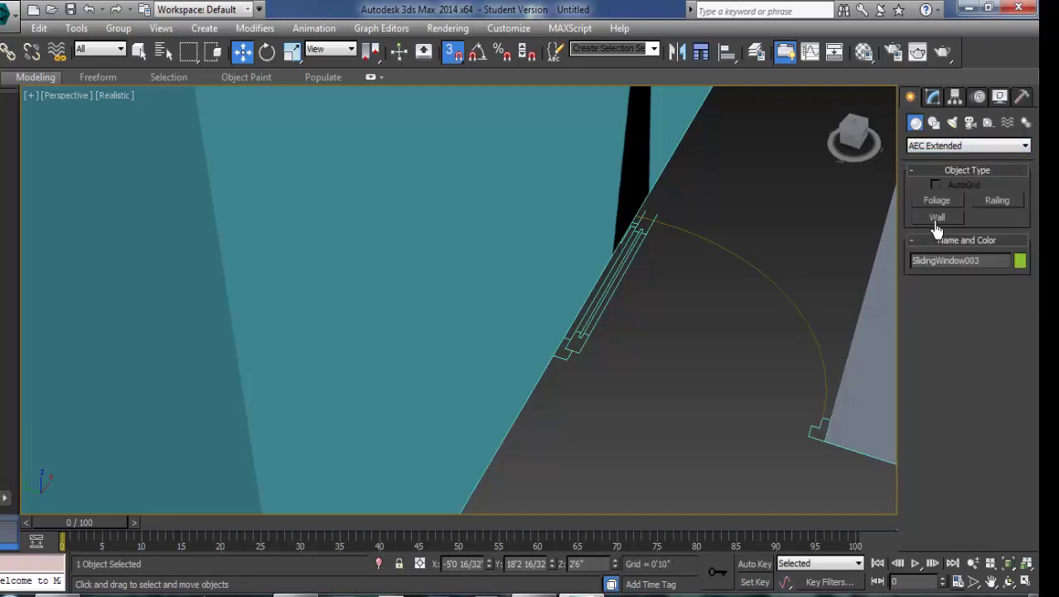
{"action": "left_click", "coordinate": [937, 219]}
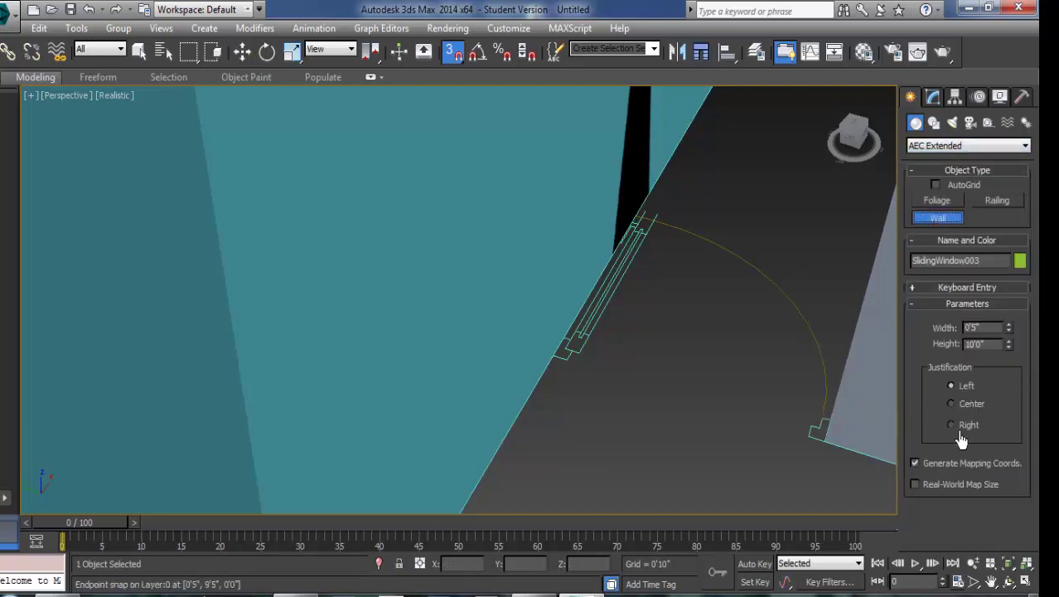
{"action": "left_click", "coordinate": [554, 359]}
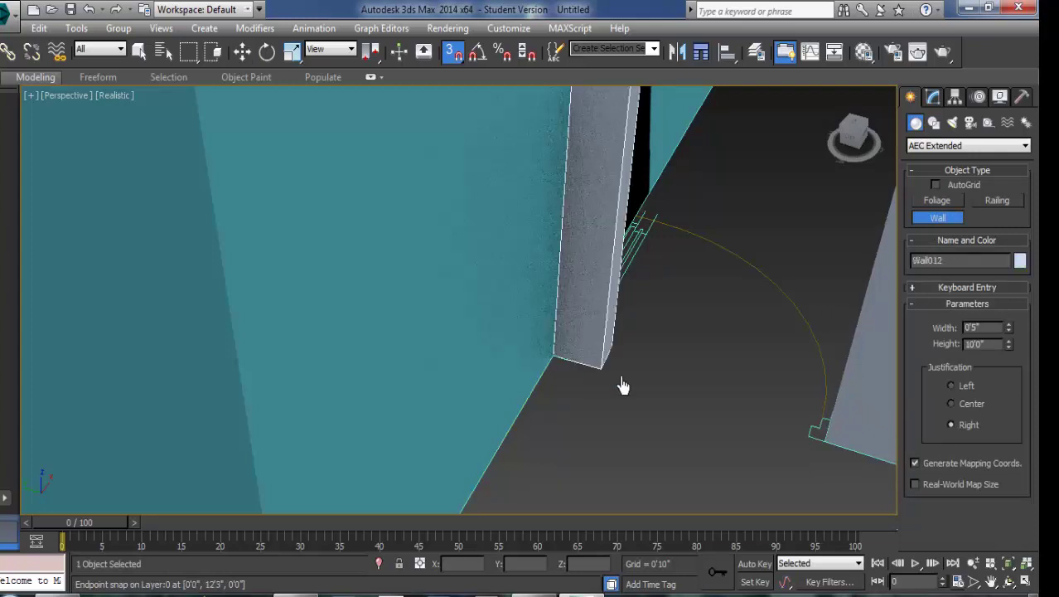
{"action": "left_click", "coordinate": [824, 446]}
{"action": "scroll", "coordinate": [679, 472], "scroll_direction": "down", "scroll_amount": 4}
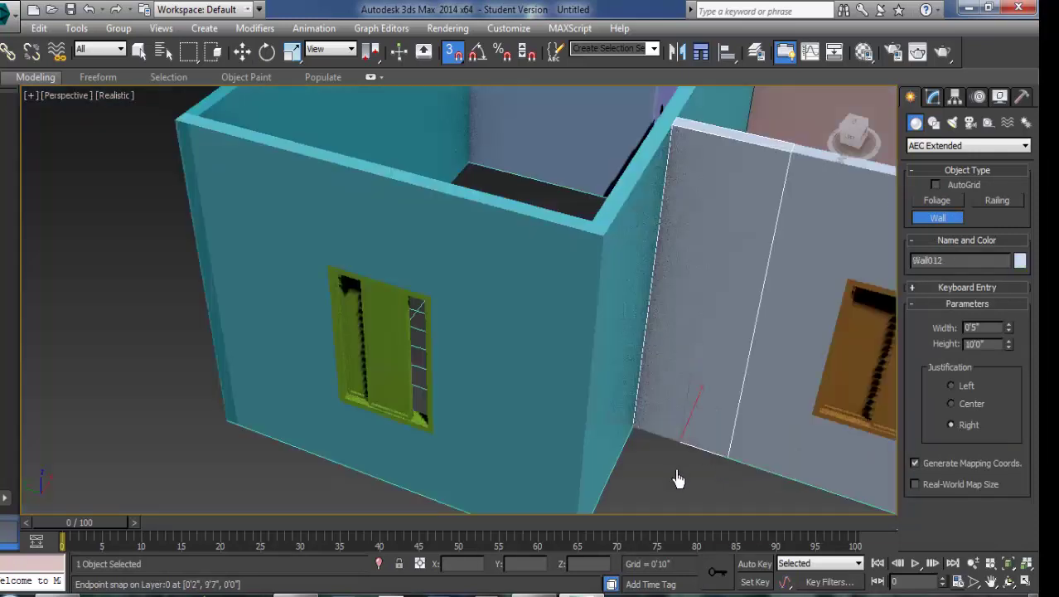
{"action": "key", "text": "w"}
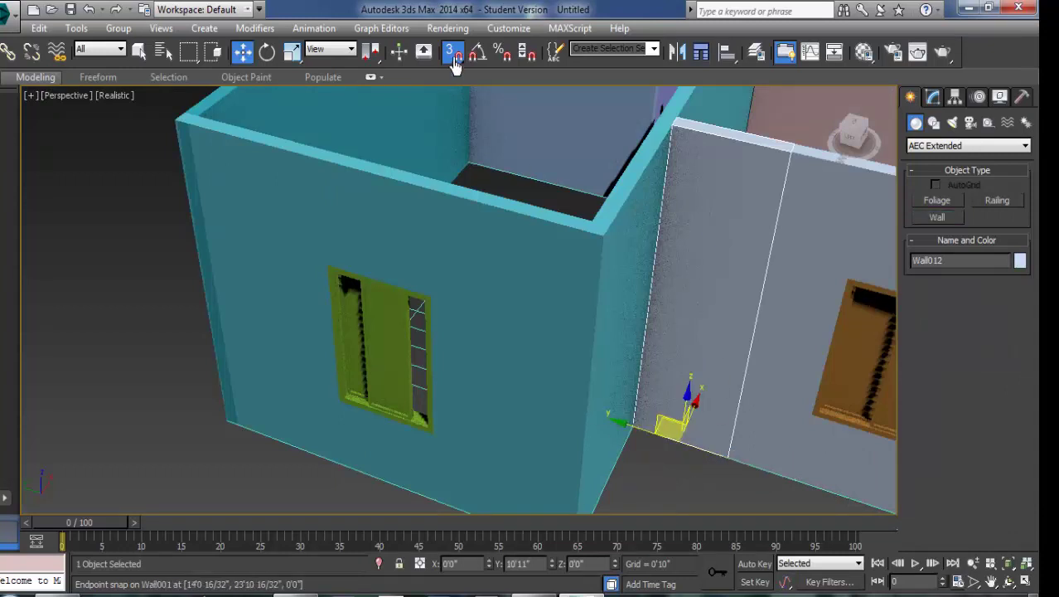
Step: Convert Wall012 to Editable Poly, enter Polygon mode, and orbit to see its underside
{"action": "right_click", "coordinate": [698, 166]}
{"action": "mouse_move", "coordinate": [727, 311]}
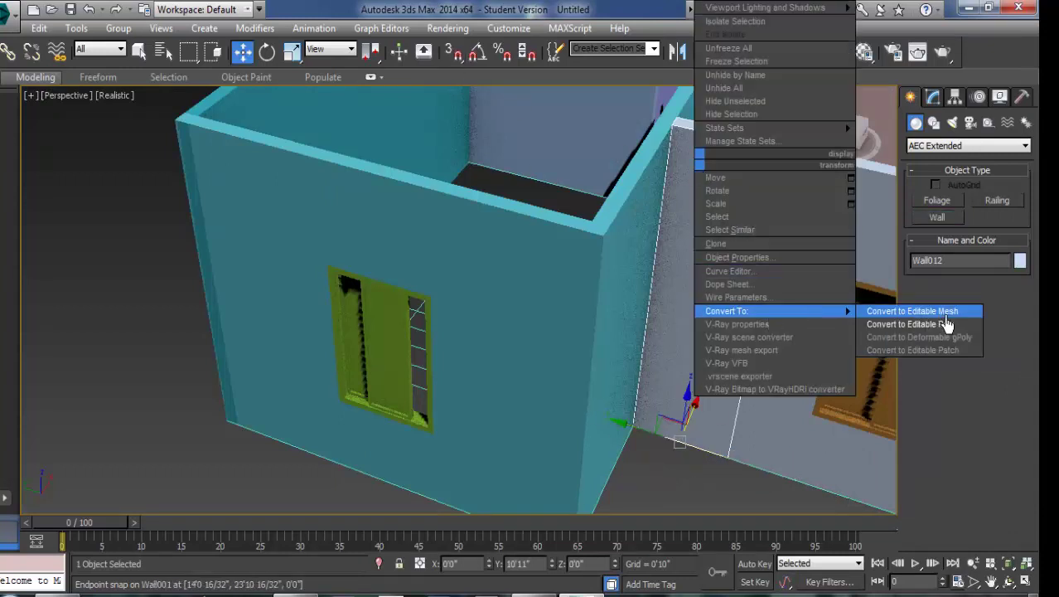
{"action": "left_click", "coordinate": [920, 325]}
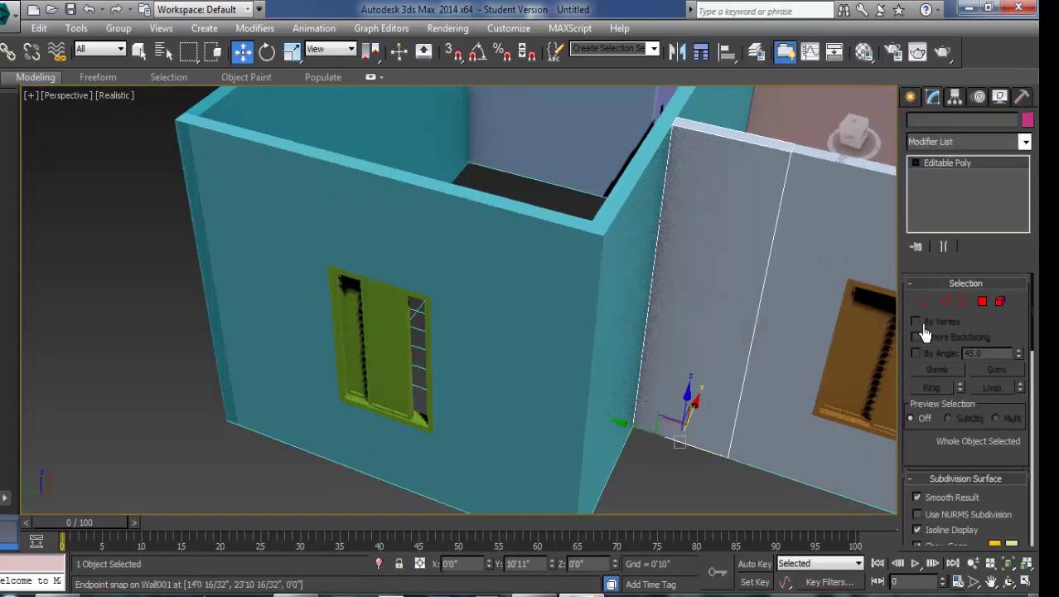
{"action": "left_click", "coordinate": [982, 301]}
{"action": "left_click", "coordinate": [1009, 581]}
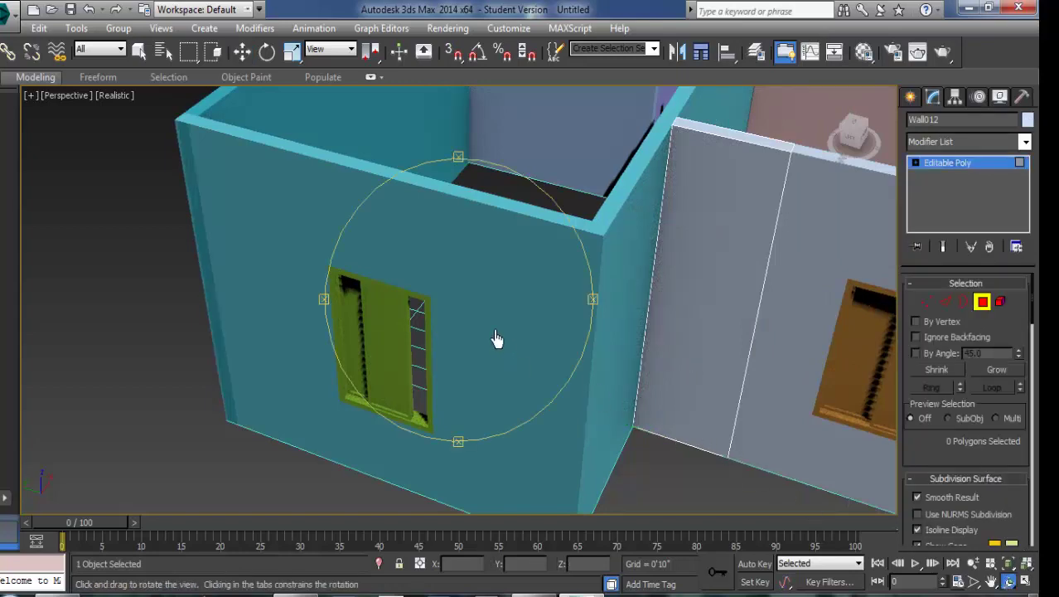
{"action": "left_click_drag", "start_coordinate": [497, 338], "coordinate": [497, 227]}
{"action": "right_click", "coordinate": [804, 500]}
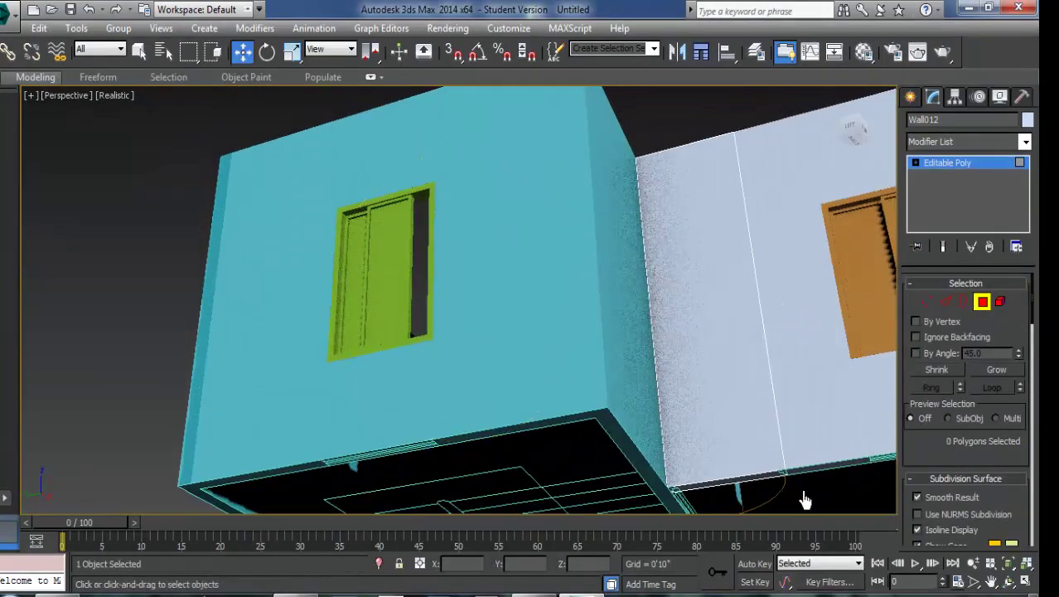
Step: Move the wall's bottom face up to Z 7'0", exit polygon mode, and orbit to review
{"action": "left_click", "coordinate": [749, 488]}
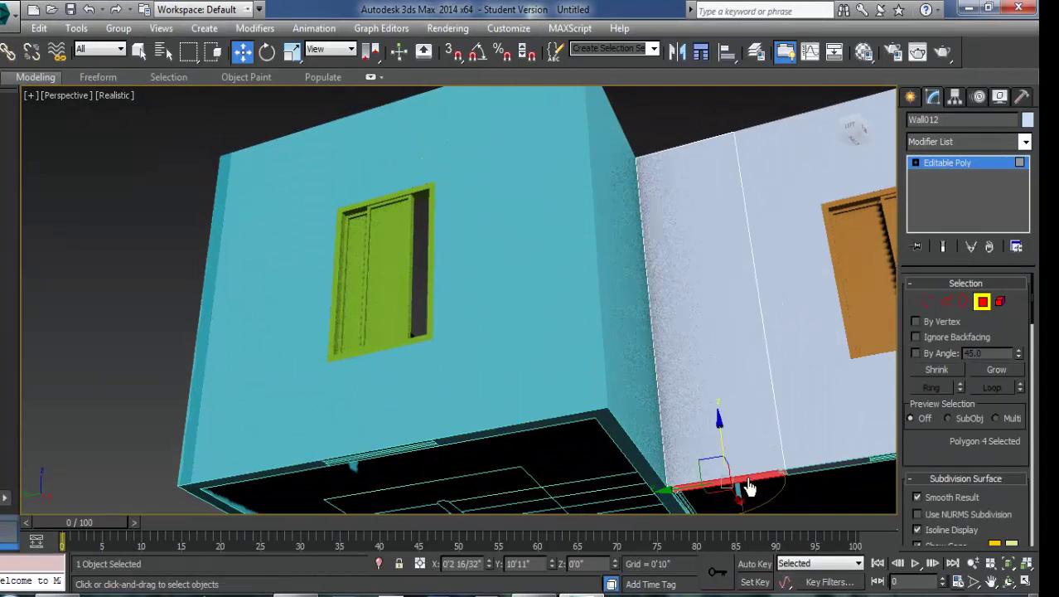
{"action": "right_click", "coordinate": [242, 53]}
{"action": "double_click", "coordinate": [708, 222]}
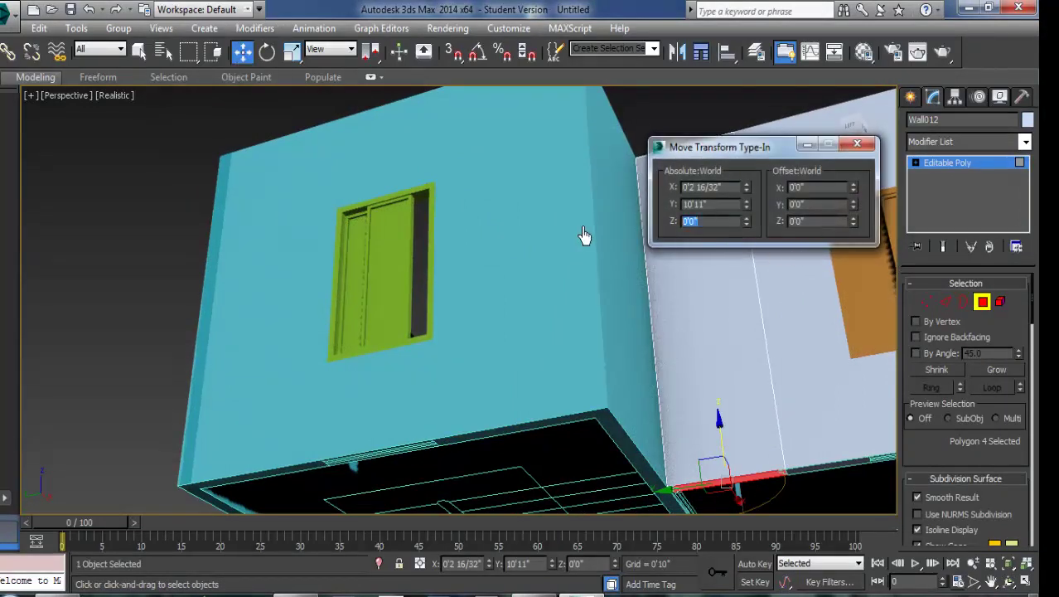
{"action": "type", "text": "7"}
{"action": "key", "text": "Return"}
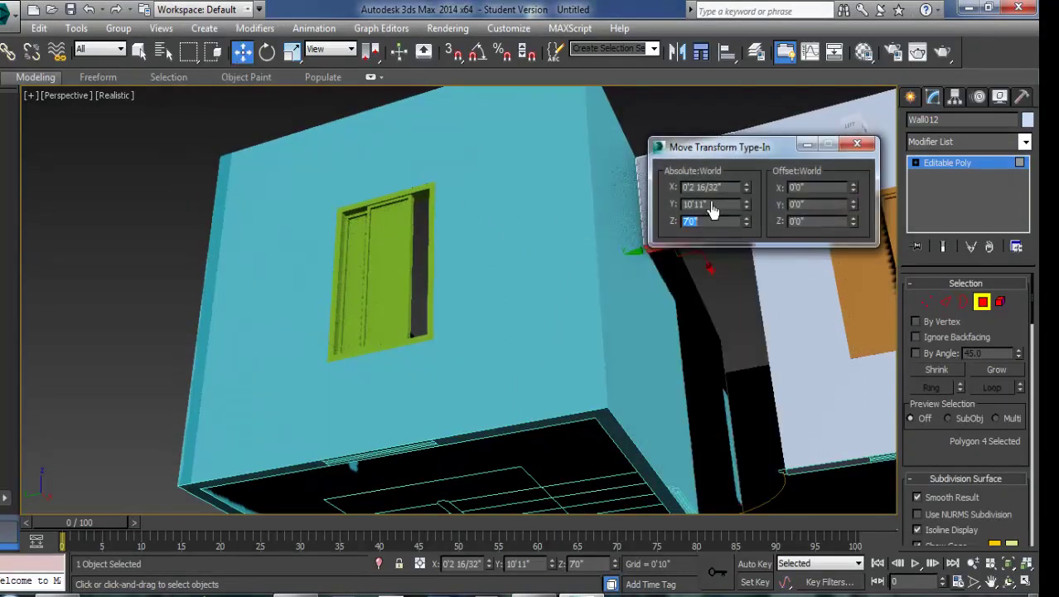
{"action": "left_click", "coordinate": [857, 145]}
{"action": "left_click", "coordinate": [982, 302]}
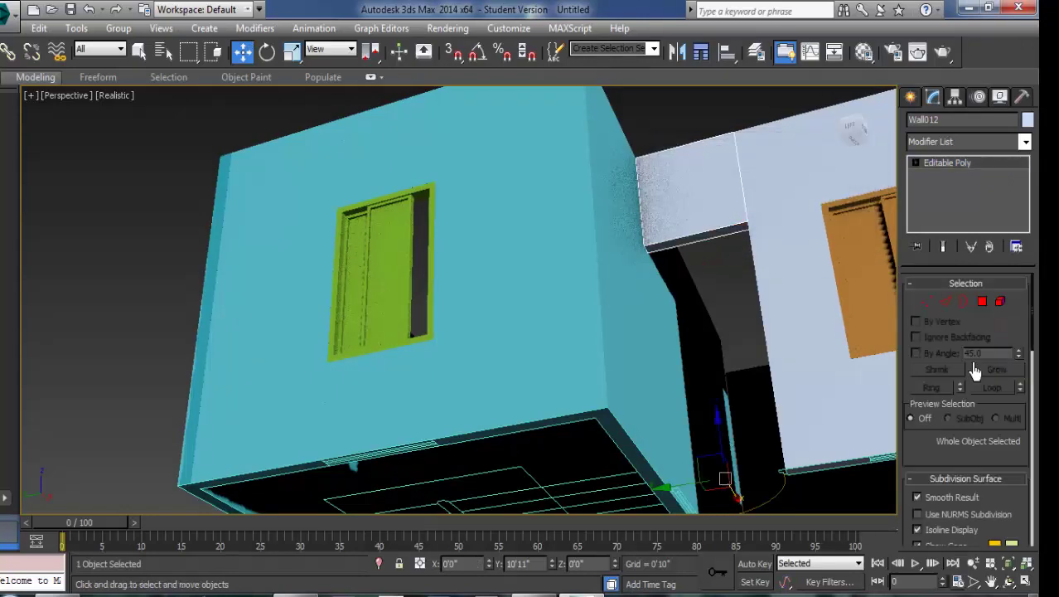
{"action": "left_click", "coordinate": [1008, 581]}
{"action": "mouse_move", "coordinate": [577, 370]}
{"action": "left_mouse_down"}
{"action": "mouse_move", "coordinate": [553, 437]}
{"action": "mouse_move", "coordinate": [570, 450]}
{"action": "mouse_move", "coordinate": [641, 449]}
{"action": "mouse_move", "coordinate": [580, 407]}
{"action": "left_mouse_up"}
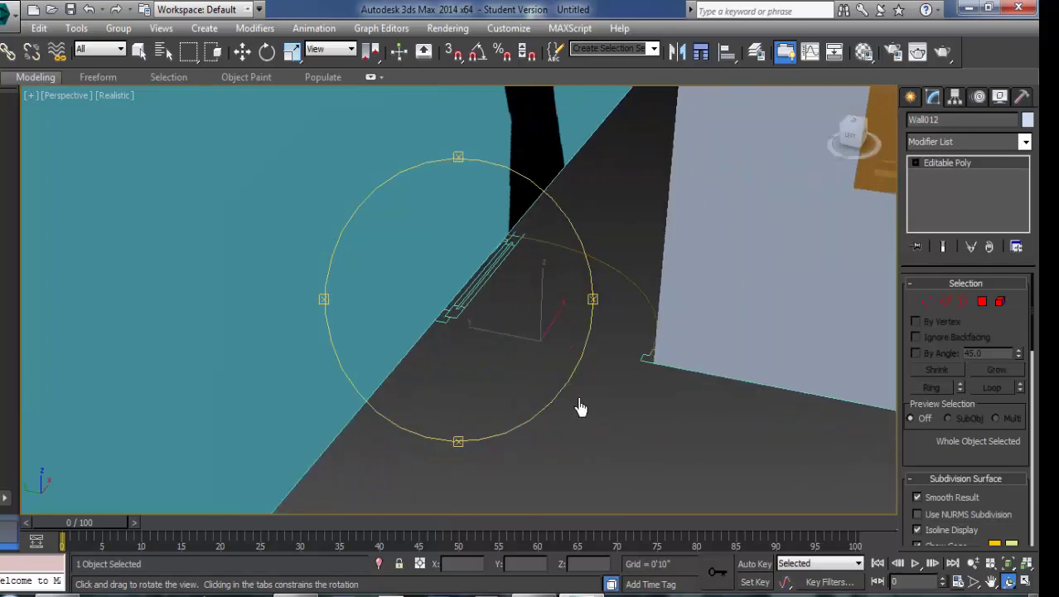
{"action": "mouse_move", "coordinate": [516, 358]}
{"action": "left_mouse_down"}
{"action": "mouse_move", "coordinate": [474, 347]}
{"action": "mouse_move", "coordinate": [485, 355]}
{"action": "mouse_move", "coordinate": [485, 427]}
{"action": "mouse_move", "coordinate": [489, 406]}
{"action": "mouse_move", "coordinate": [444, 378]}
{"action": "mouse_move", "coordinate": [496, 391]}
{"action": "left_mouse_up"}
Step: Clear the selection and choose the Pivot door type from the Doors creation category
{"action": "key", "text": "w"}
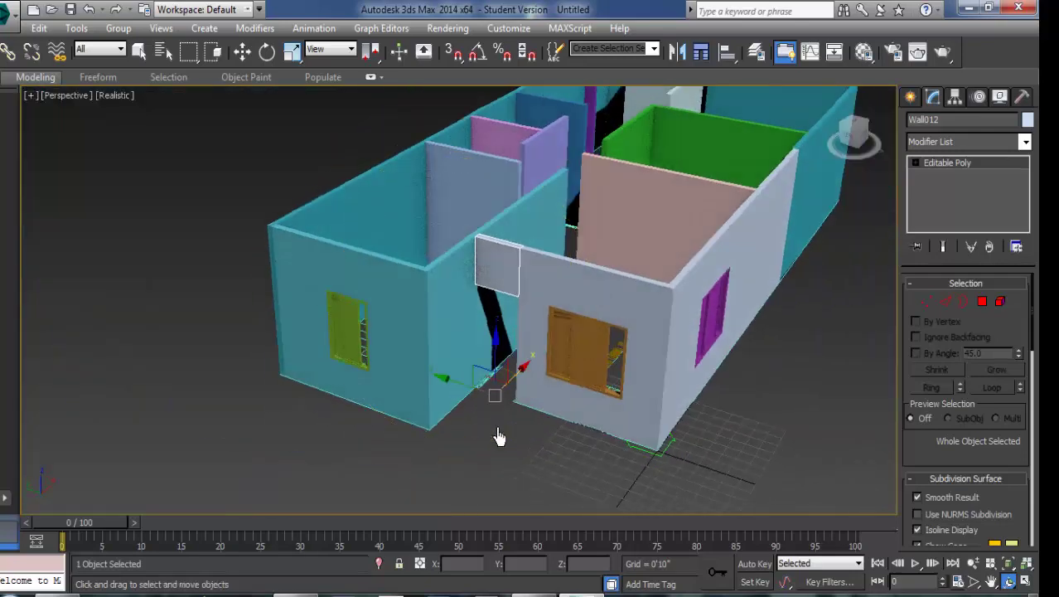
{"action": "left_click", "coordinate": [540, 455]}
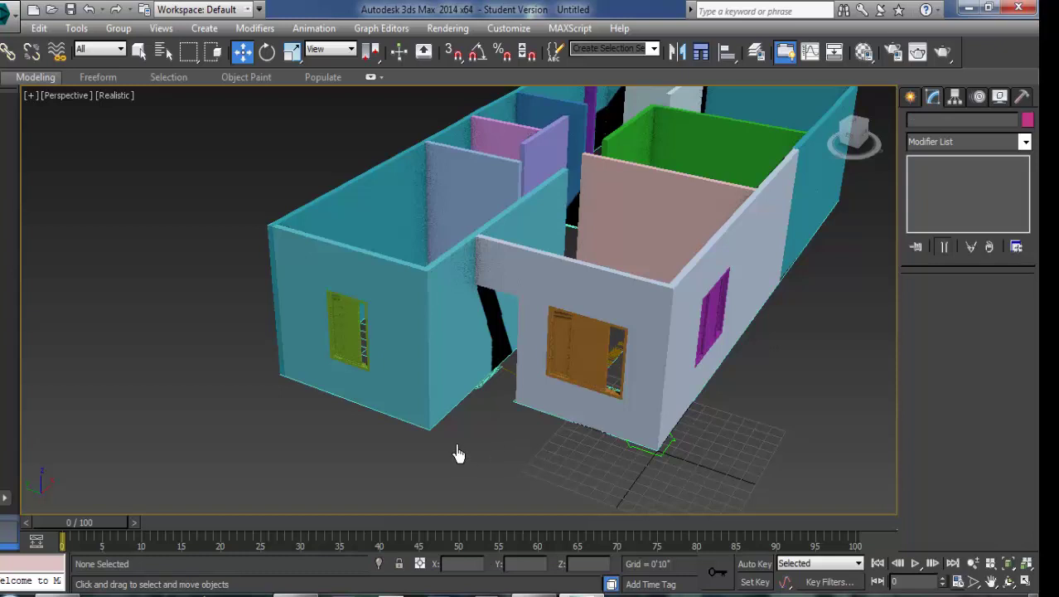
{"action": "scroll", "coordinate": [495, 415], "scroll_direction": "up", "scroll_amount": 4}
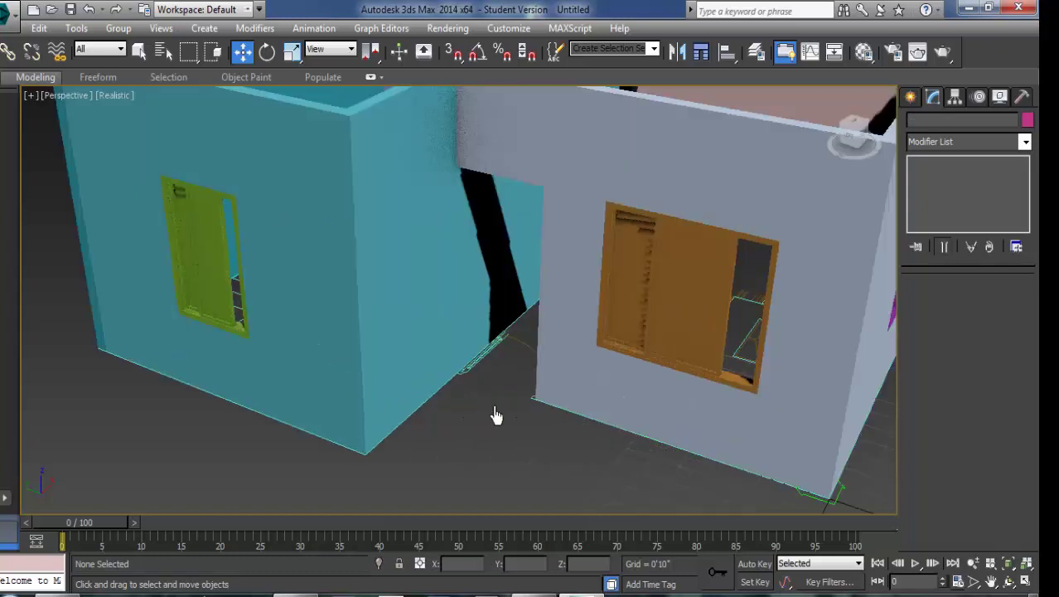
{"action": "left_click", "coordinate": [911, 100]}
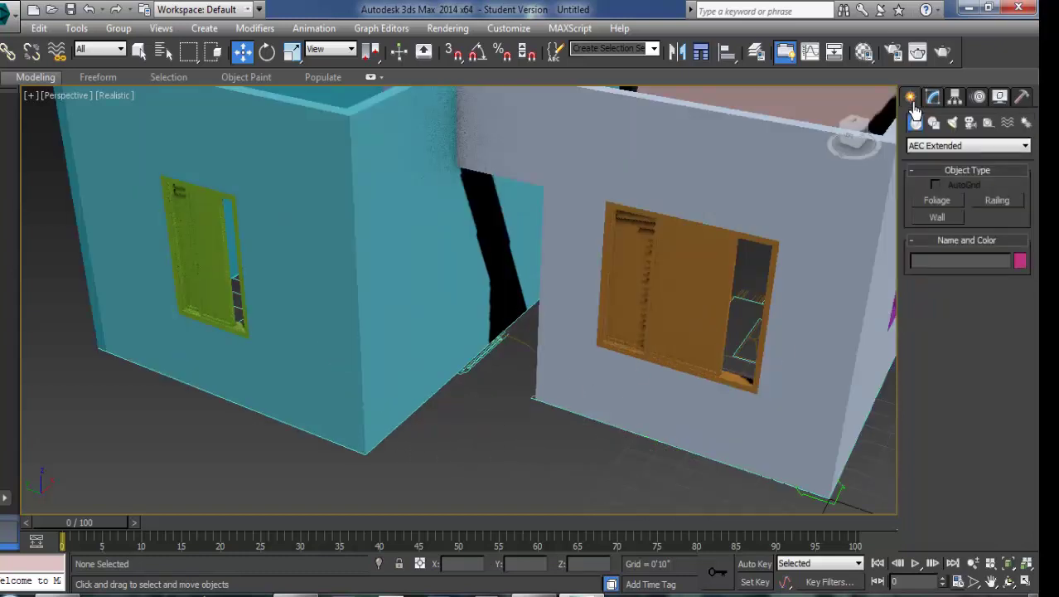
{"action": "left_click", "coordinate": [931, 149]}
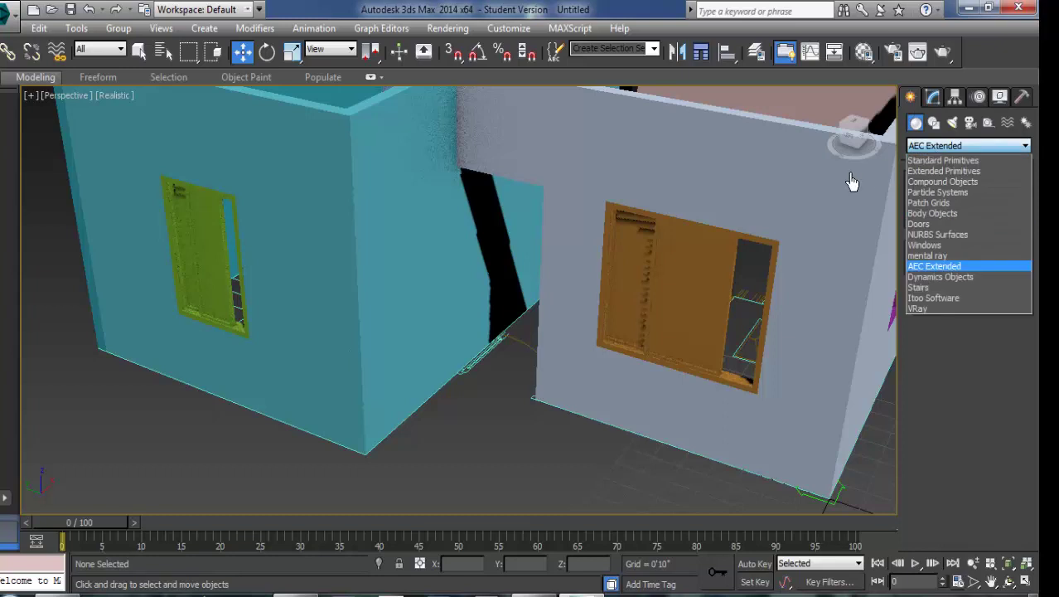
{"action": "left_click", "coordinate": [918, 226]}
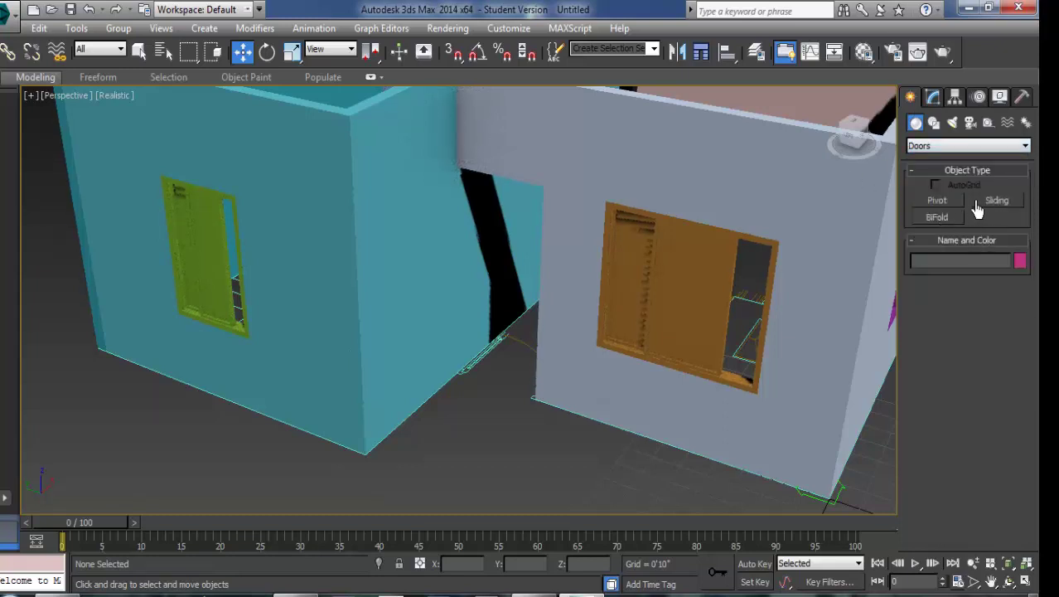
{"action": "left_click", "coordinate": [937, 201]}
Step: With 3D Snap on, draw the pivot door's width, depth and height to fill the doorway
{"action": "scroll", "coordinate": [542, 329], "scroll_direction": "up", "scroll_amount": 1}
{"action": "scroll", "coordinate": [505, 410], "scroll_direction": "up", "scroll_amount": 3}
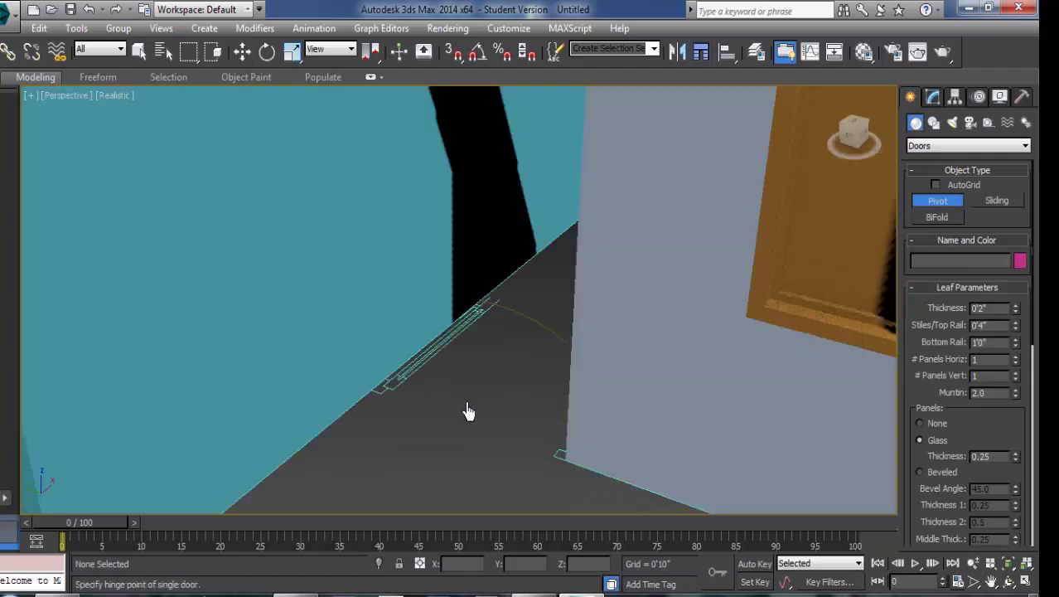
{"action": "middle_click_drag", "start_coordinate": [505, 410], "coordinate": [494, 403]}
{"action": "left_click", "coordinate": [453, 51]}
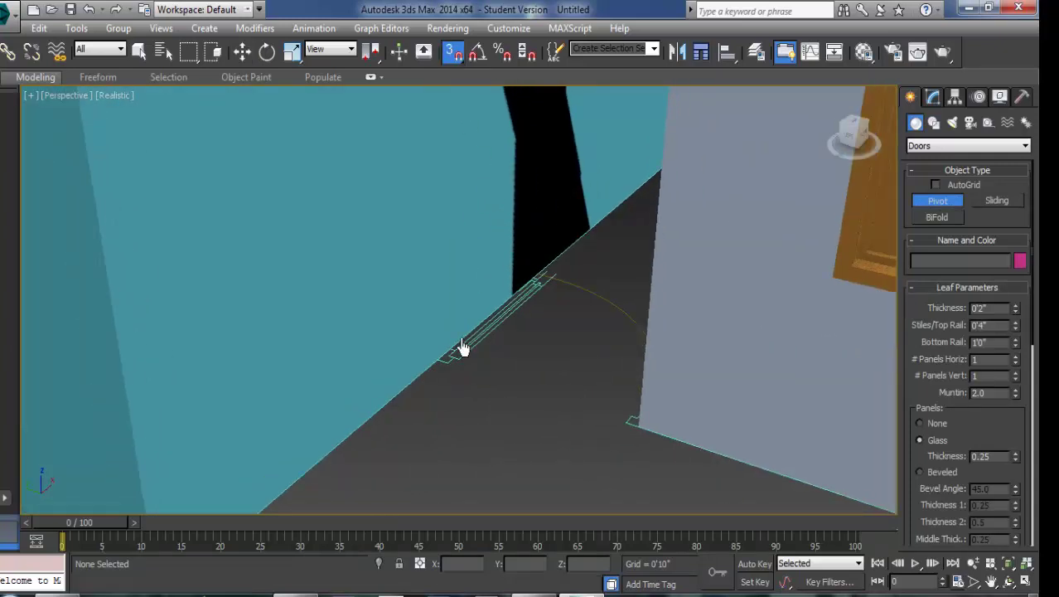
{"action": "left_click_drag", "start_coordinate": [450, 354], "coordinate": [634, 419]}
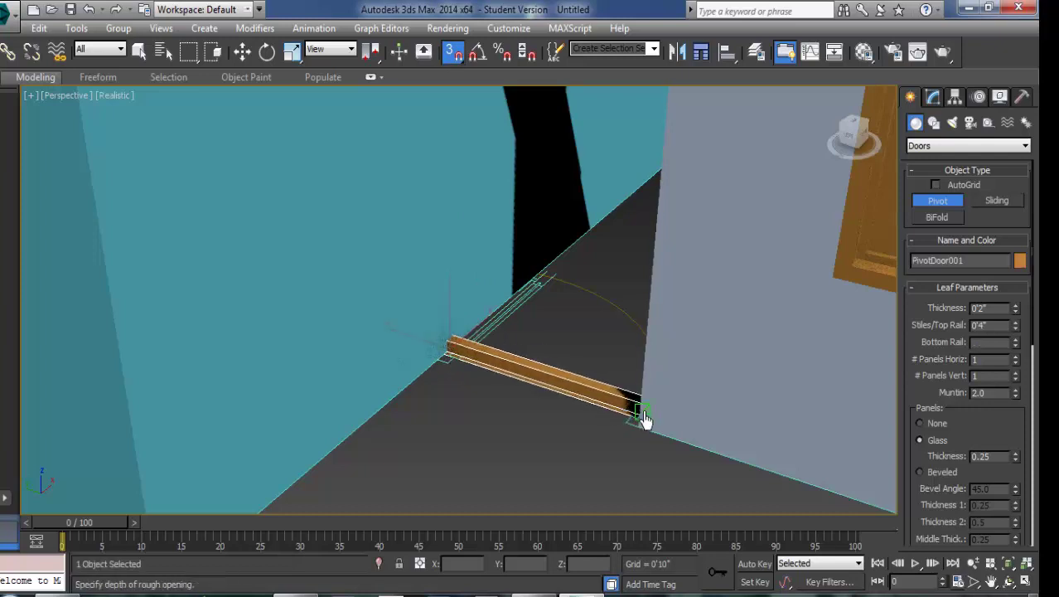
{"action": "left_click", "coordinate": [636, 433]}
{"action": "scroll", "coordinate": [628, 439], "scroll_direction": "down", "scroll_amount": 5}
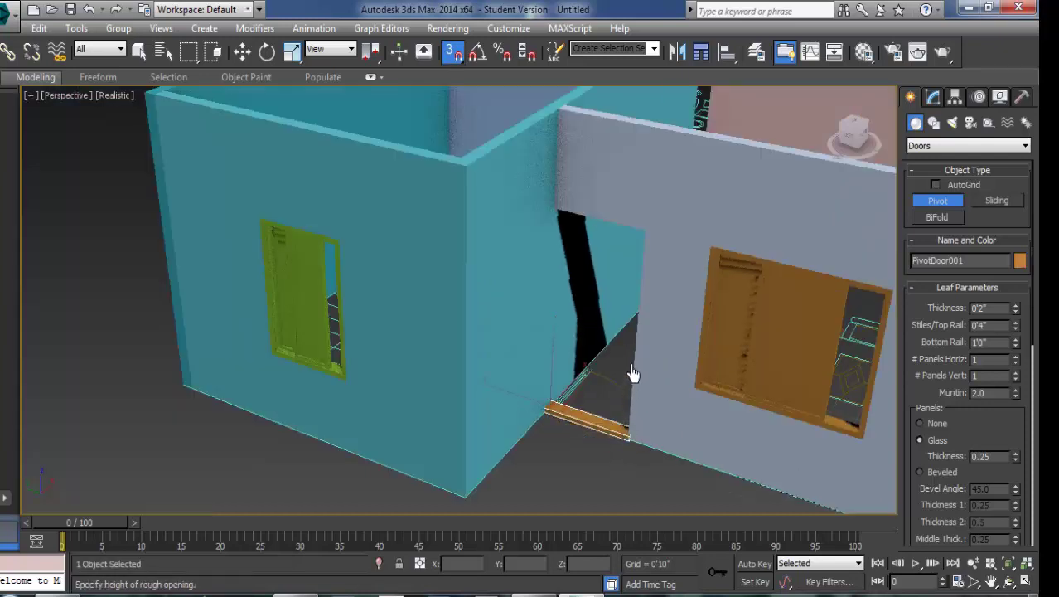
{"action": "left_click", "coordinate": [636, 244]}
{"action": "right_click", "coordinate": [578, 457]}
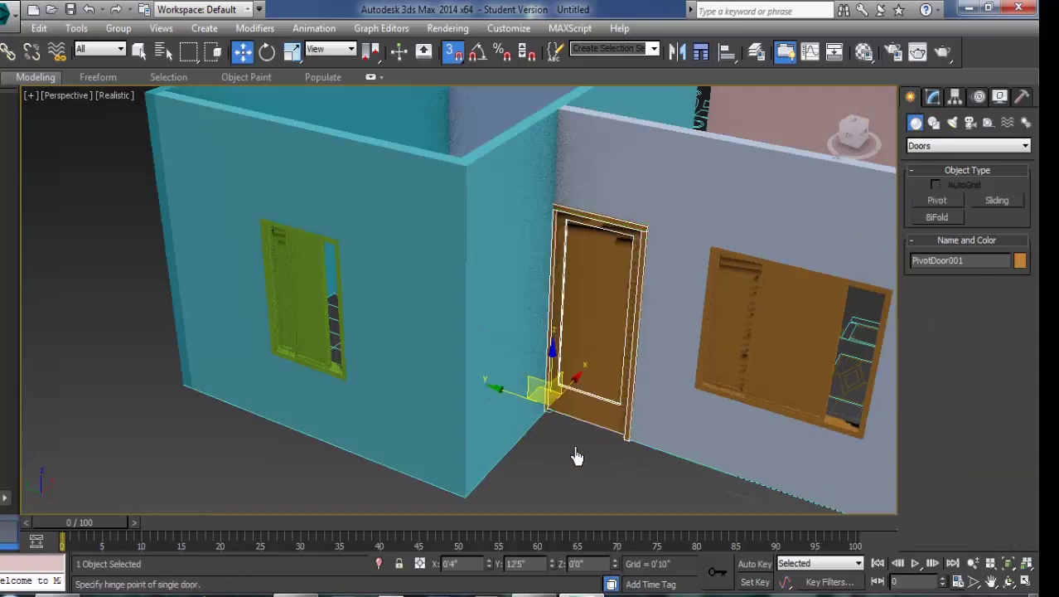
Step: Turn snapping off and orbit the view around the house to the new door
{"action": "key", "text": "s"}
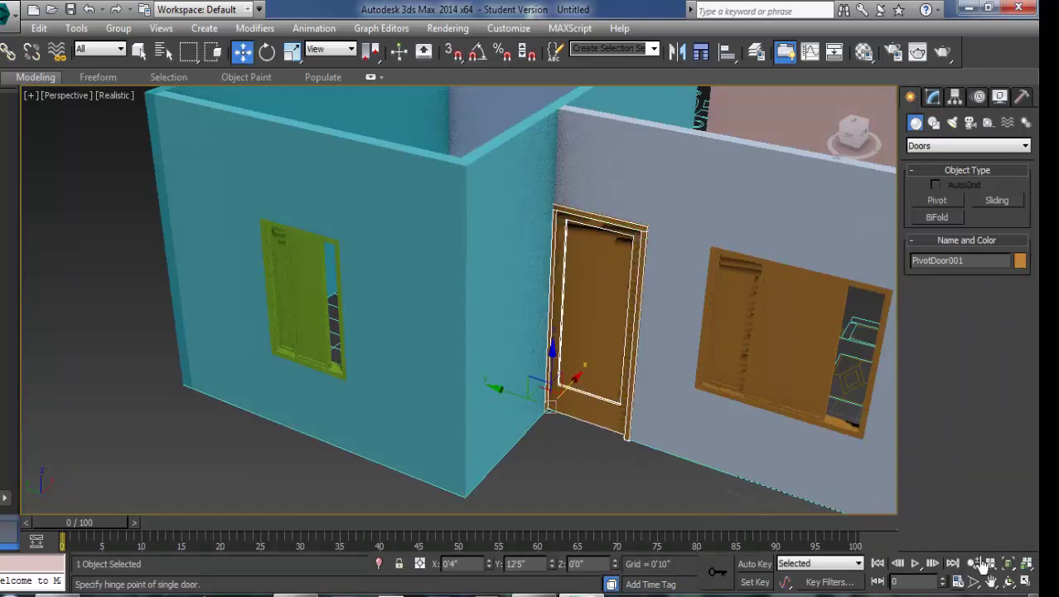
{"action": "left_click", "coordinate": [1010, 582]}
{"action": "mouse_move", "coordinate": [459, 362]}
{"action": "left_mouse_down"}
{"action": "mouse_move", "coordinate": [475, 379]}
{"action": "mouse_move", "coordinate": [449, 324]}
{"action": "mouse_move", "coordinate": [463, 334]}
{"action": "left_mouse_up"}
{"action": "scroll", "coordinate": [473, 350], "scroll_direction": "down", "scroll_amount": 5}
{"action": "left_click_drag", "start_coordinate": [539, 356], "coordinate": [466, 331]}
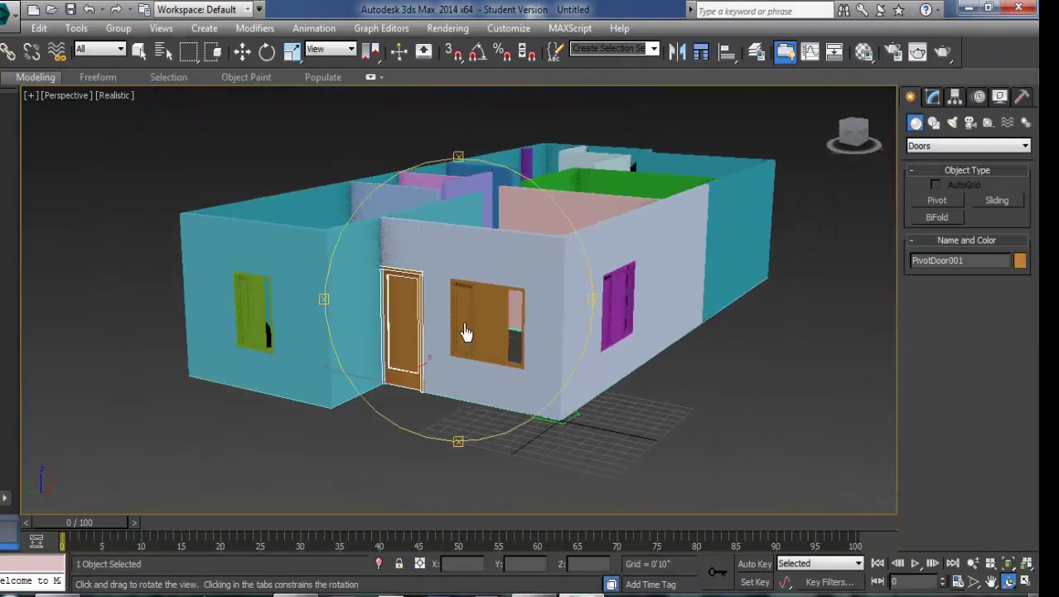
{"action": "scroll", "coordinate": [453, 332], "scroll_direction": "up", "scroll_amount": 5}
{"action": "scroll", "coordinate": [448, 303], "scroll_direction": "down", "scroll_amount": 5}
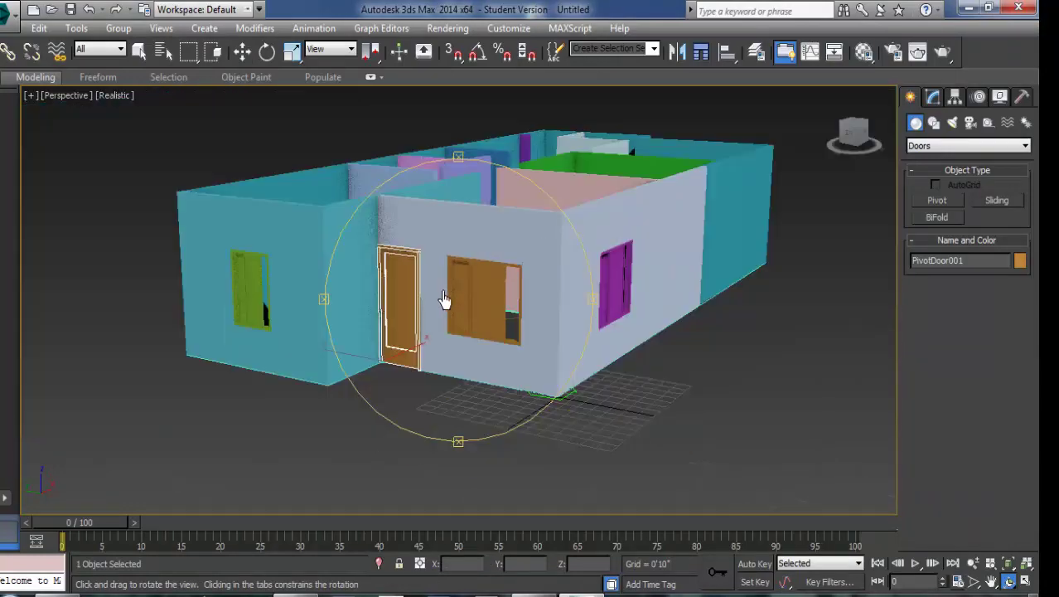
{"action": "scroll", "coordinate": [457, 336], "scroll_direction": "up", "scroll_amount": 4}
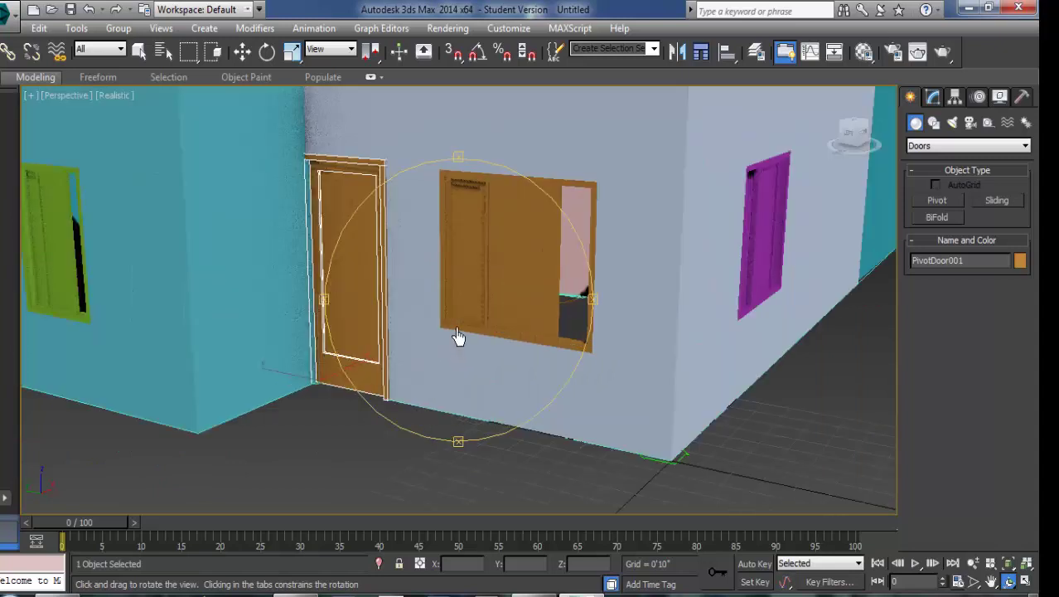
{"action": "left_click_drag", "start_coordinate": [457, 335], "coordinate": [481, 335]}
Step: Select PivotDoor001 and raise its Open angle to 38 degrees in the Modify panel
{"action": "key", "text": "w"}
{"action": "left_click", "coordinate": [430, 480]}
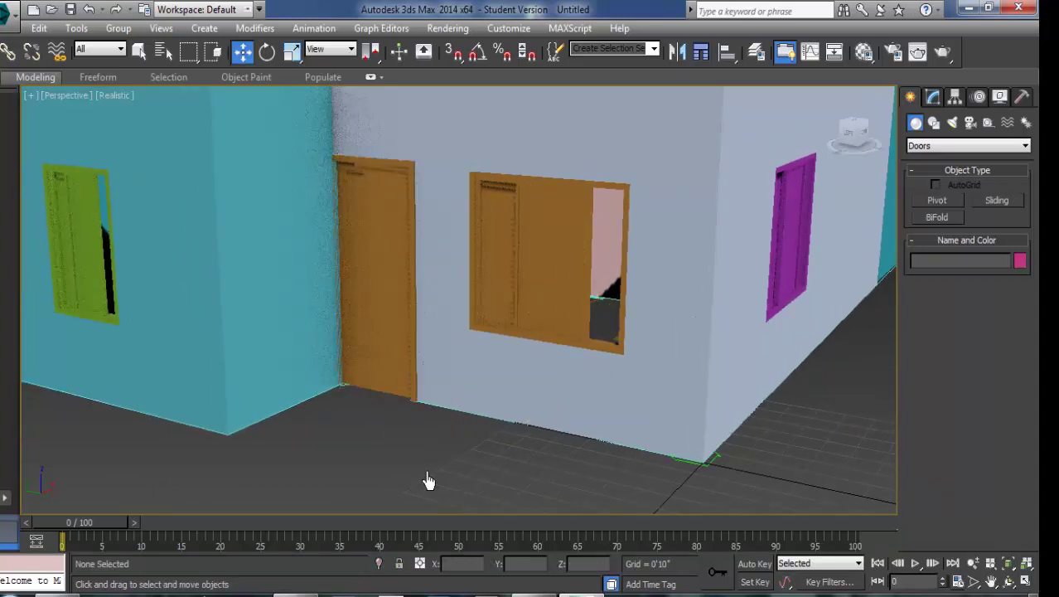
{"action": "left_click", "coordinate": [379, 336]}
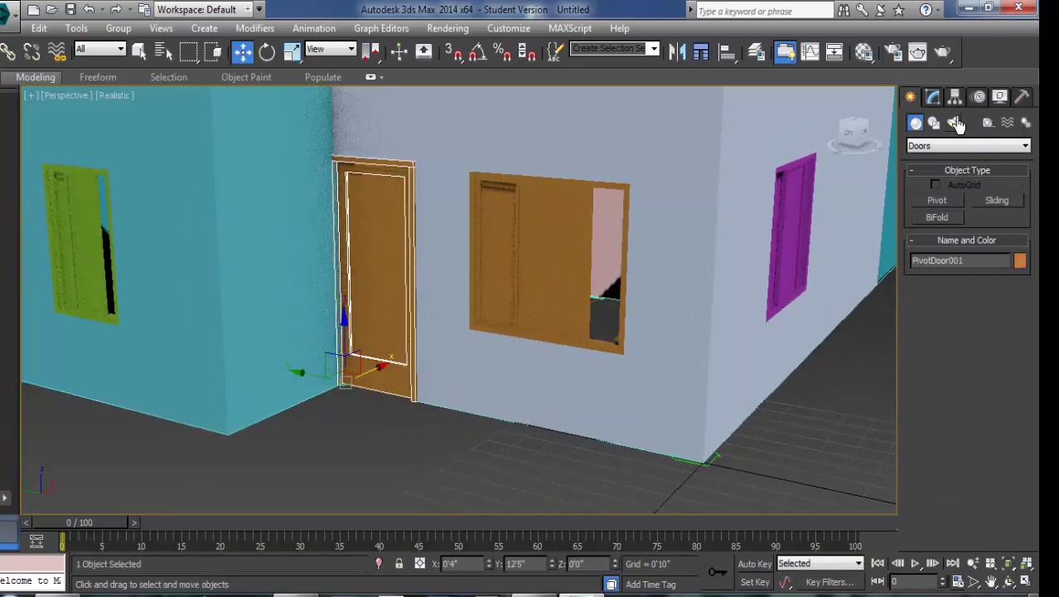
{"action": "left_click", "coordinate": [934, 98]}
{"action": "scroll", "coordinate": [964, 213], "scroll_direction": "up", "scroll_amount": 5}
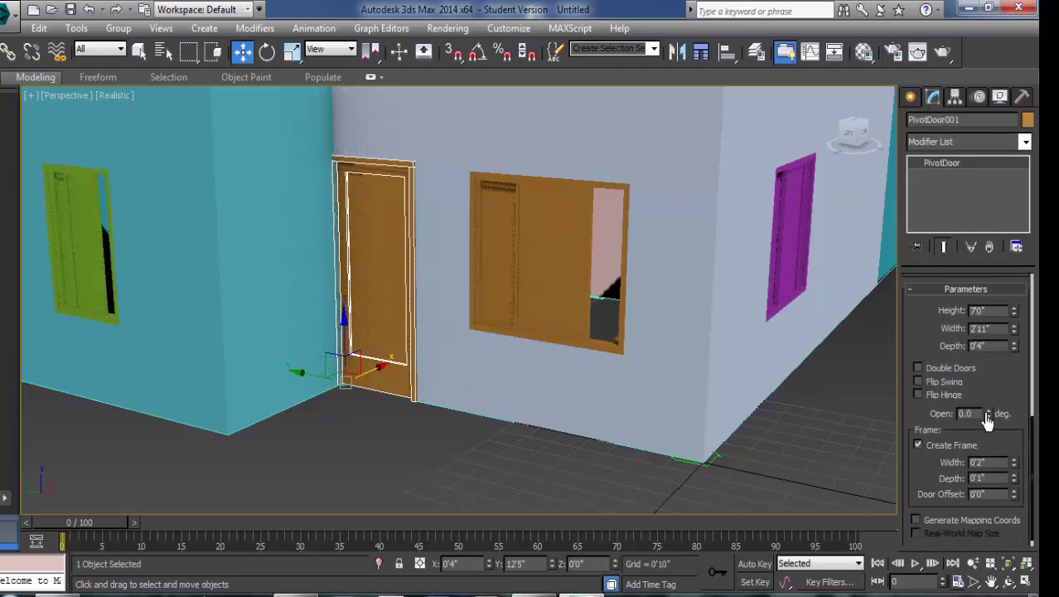
{"action": "left_click_drag", "start_coordinate": [989, 414], "coordinate": [982, 319]}
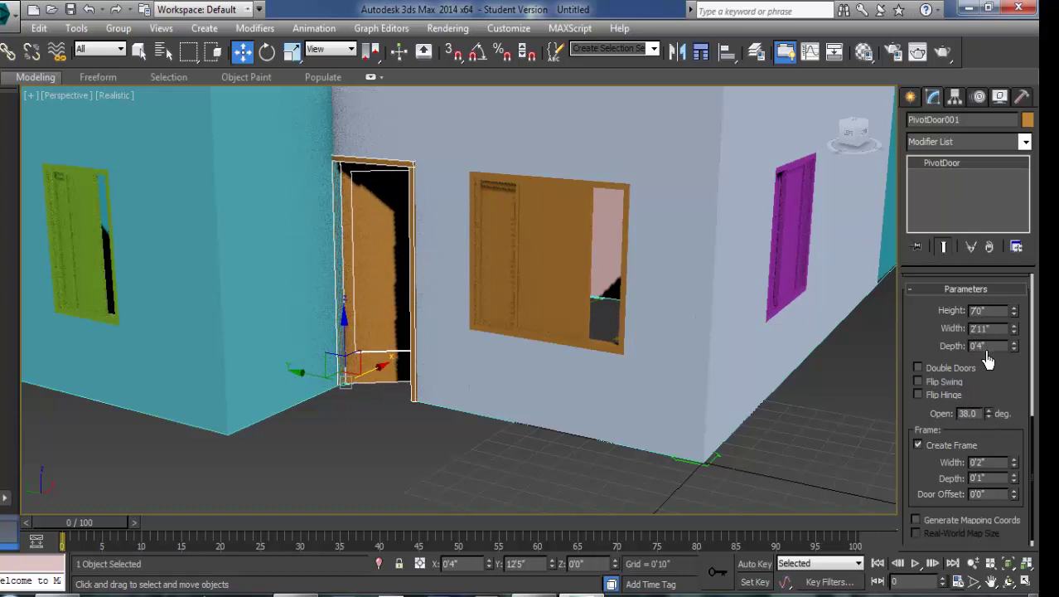
{"action": "left_click", "coordinate": [408, 446]}
Step: Frame the whole house and select the white front wall, Wall010
{"action": "key", "text": "z"}
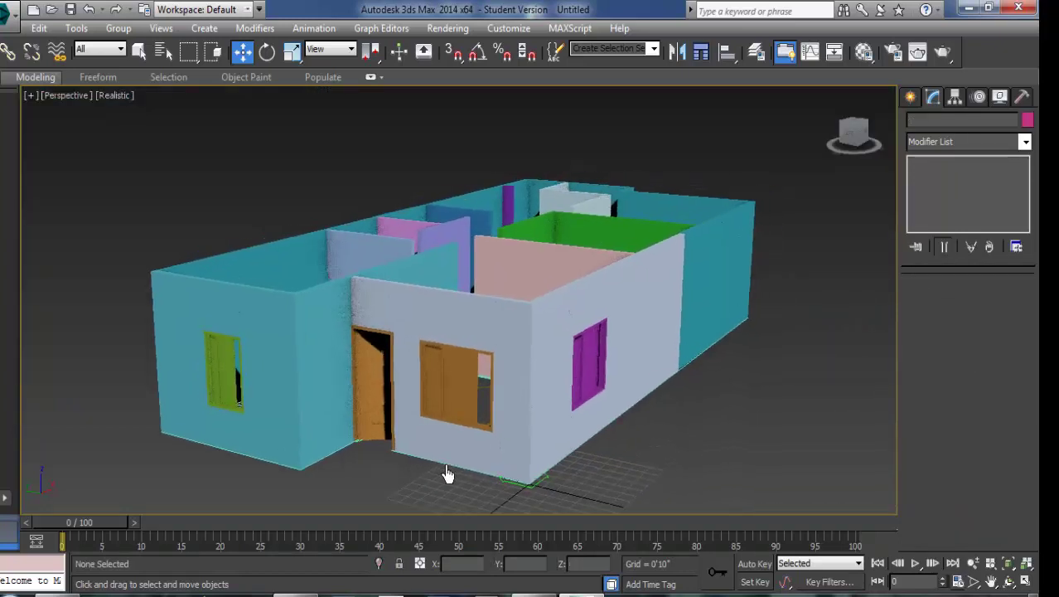
{"action": "scroll", "coordinate": [469, 410], "scroll_direction": "up", "scroll_amount": 4}
{"action": "left_click", "coordinate": [445, 385]}
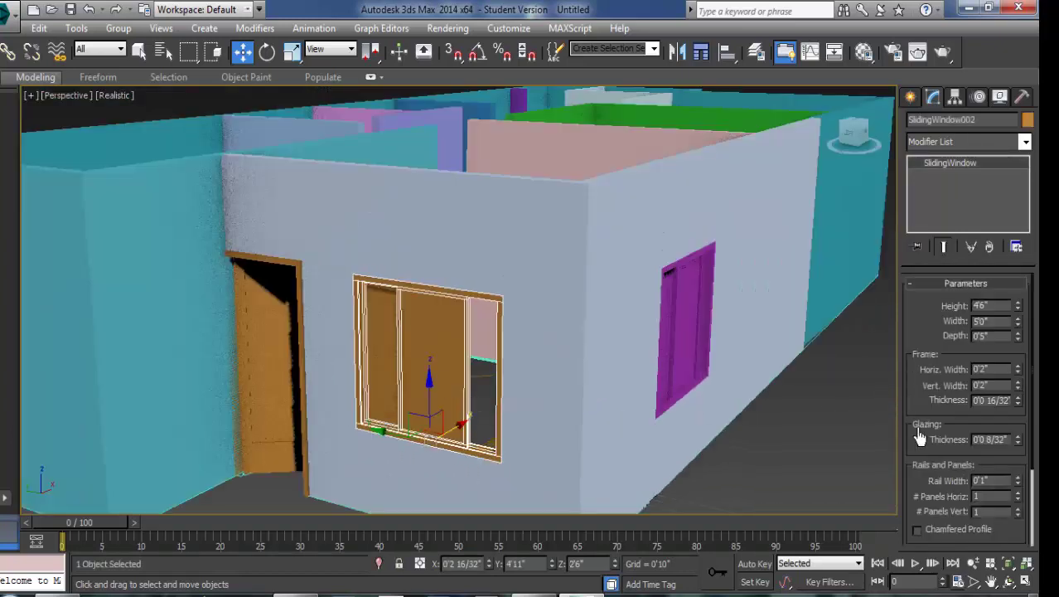
{"action": "scroll", "coordinate": [551, 385], "scroll_direction": "down", "scroll_amount": 4}
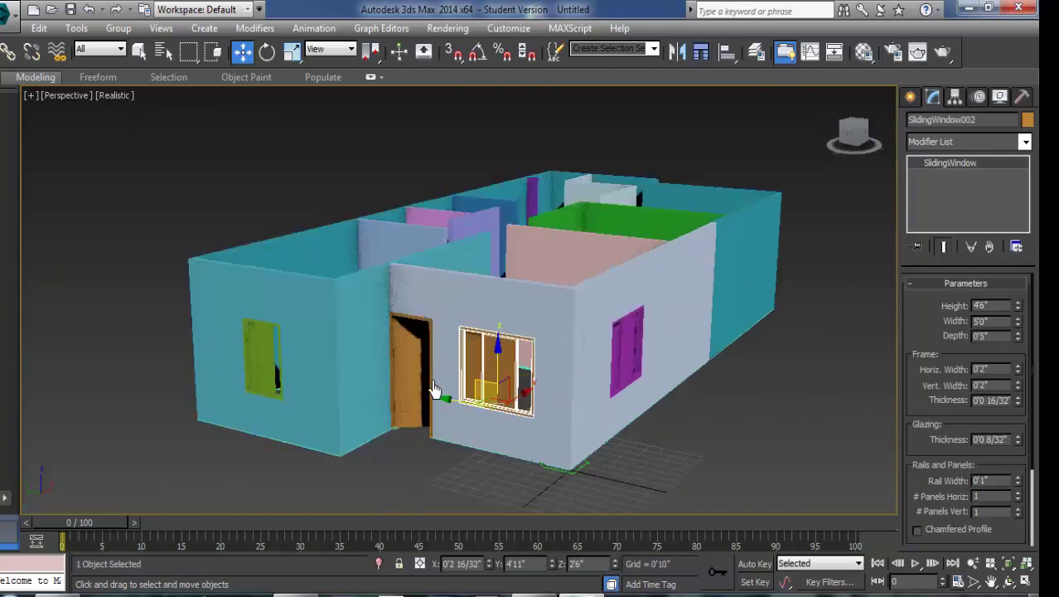
{"action": "left_click", "coordinate": [355, 320]}
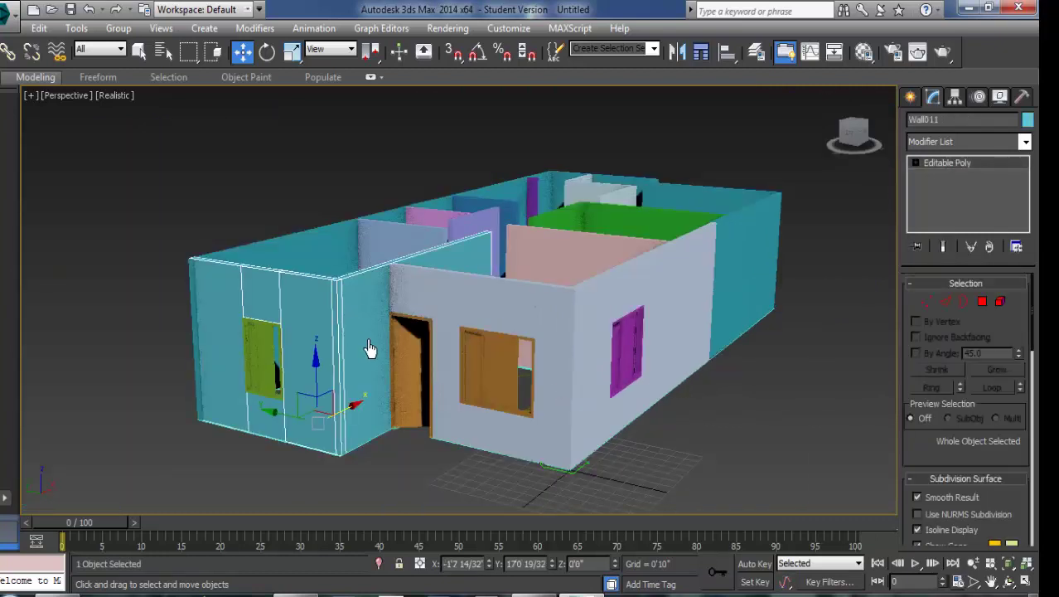
{"action": "left_click", "coordinate": [406, 477]}
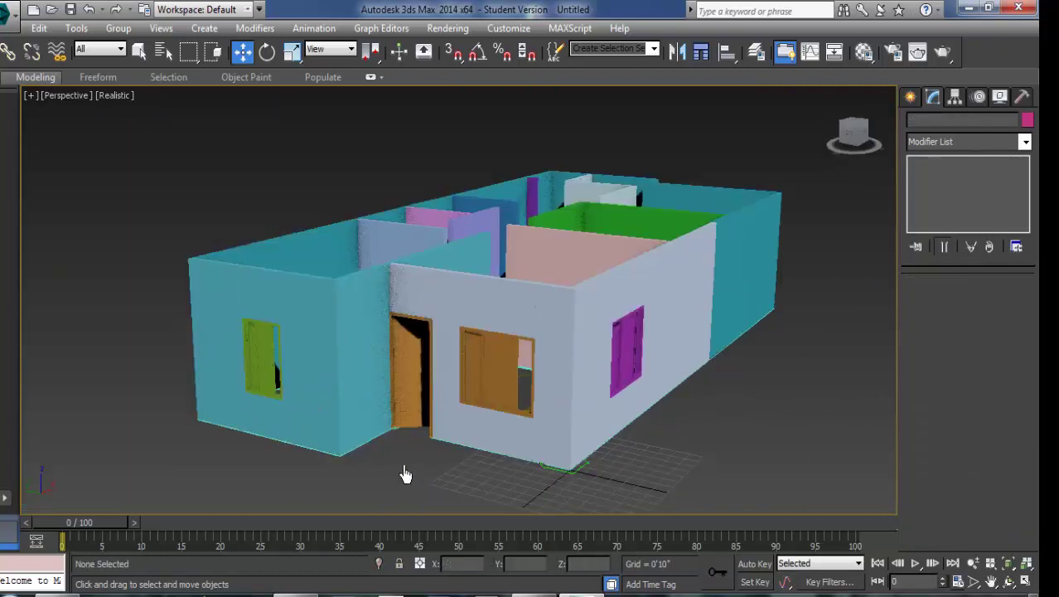
{"action": "left_click", "coordinate": [482, 324]}
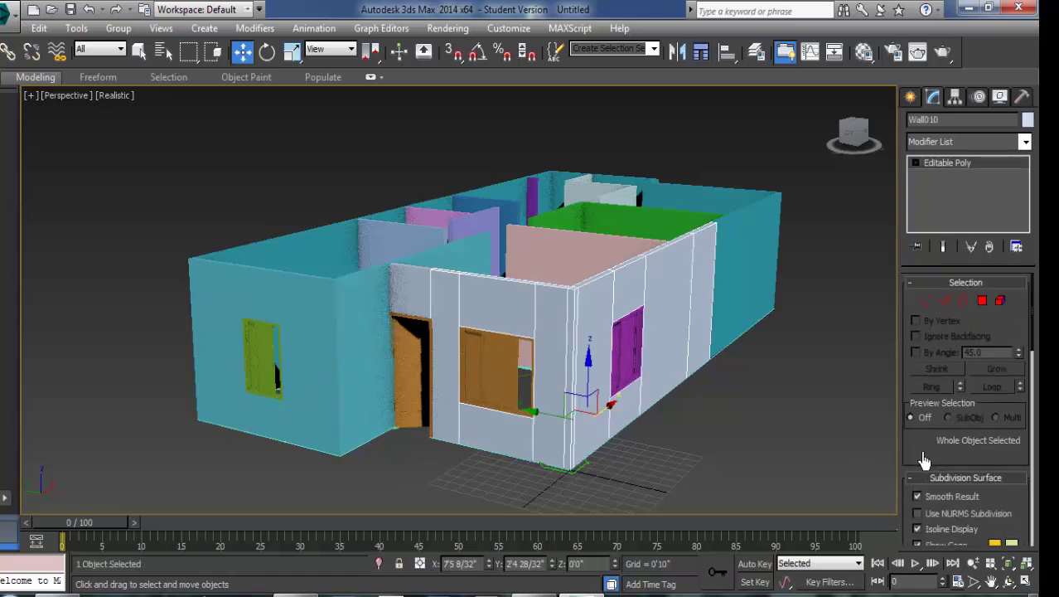
Step: Attach the cyan, pink, blue, lavender, purple and green walls to the front wall
{"action": "left_click_drag", "start_coordinate": [941, 451], "coordinate": [929, 10]}
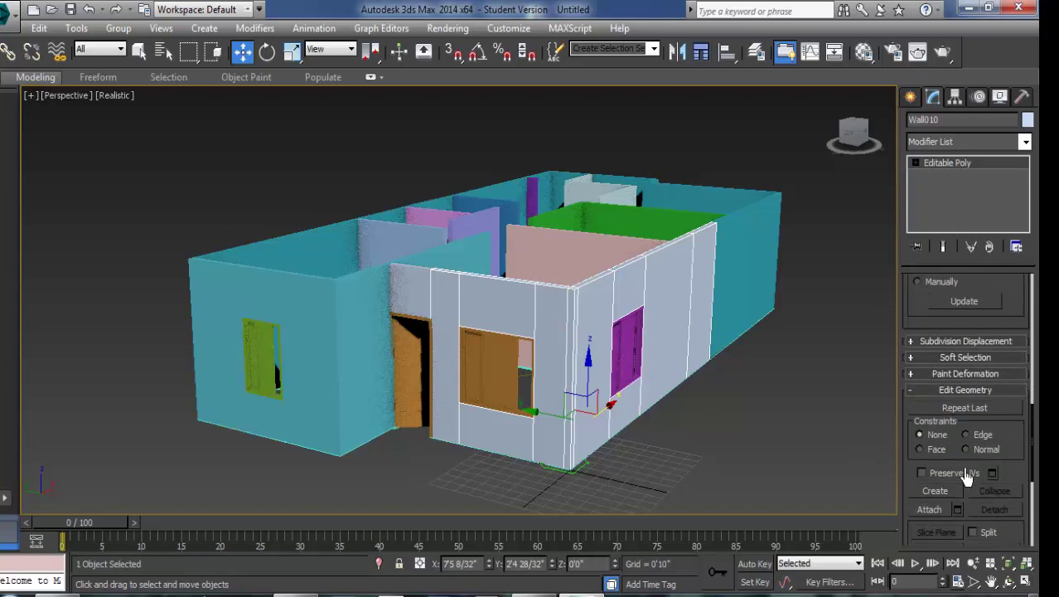
{"action": "left_click", "coordinate": [941, 511]}
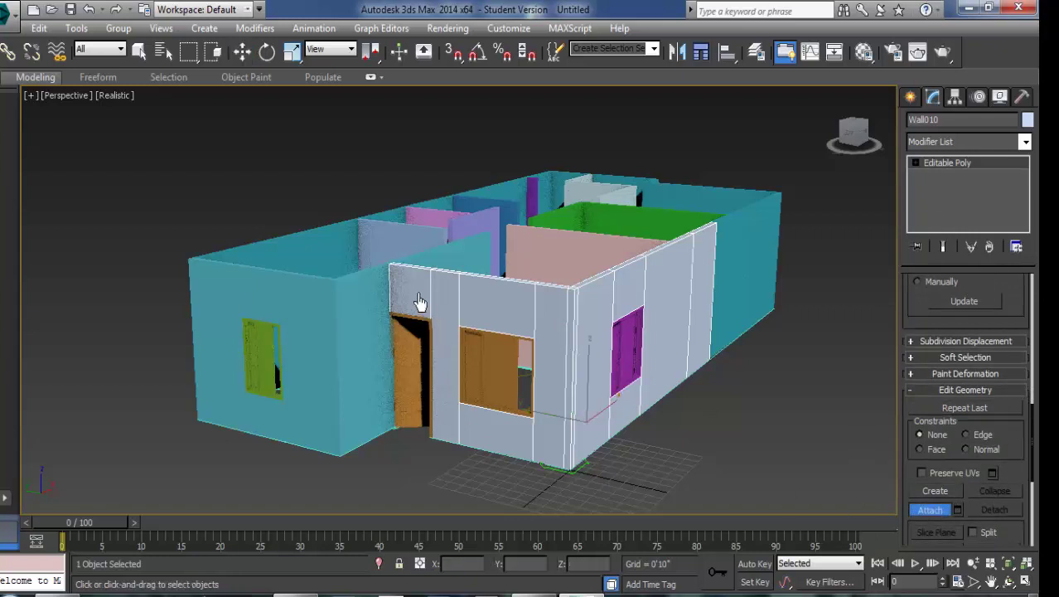
{"action": "left_click", "coordinate": [331, 321]}
{"action": "left_click", "coordinate": [336, 247]}
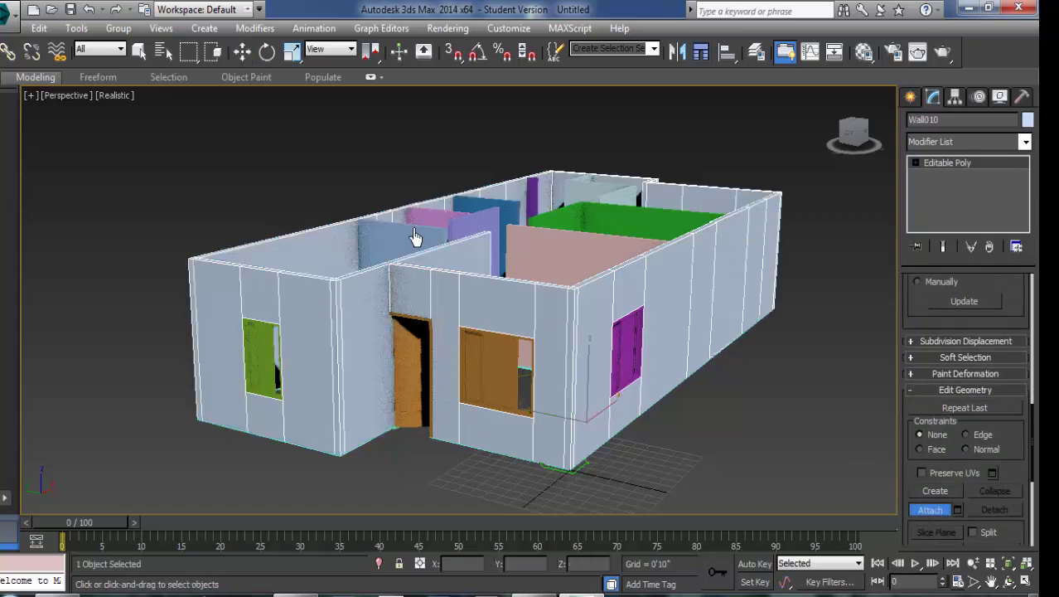
{"action": "left_click", "coordinate": [441, 216]}
{"action": "left_click", "coordinate": [476, 207]}
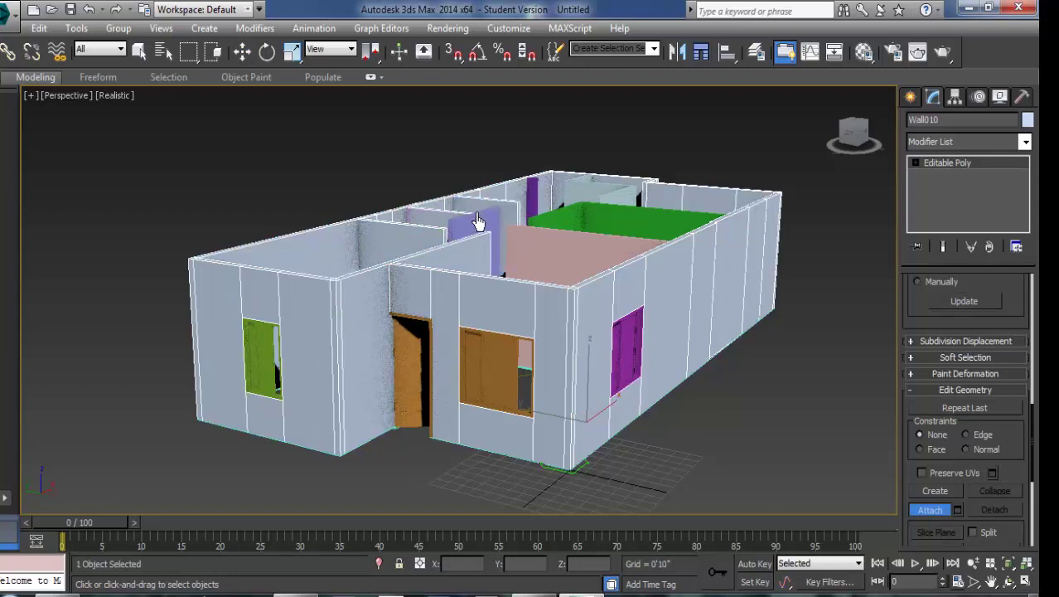
{"action": "left_click", "coordinate": [479, 228]}
{"action": "left_click", "coordinate": [533, 199]}
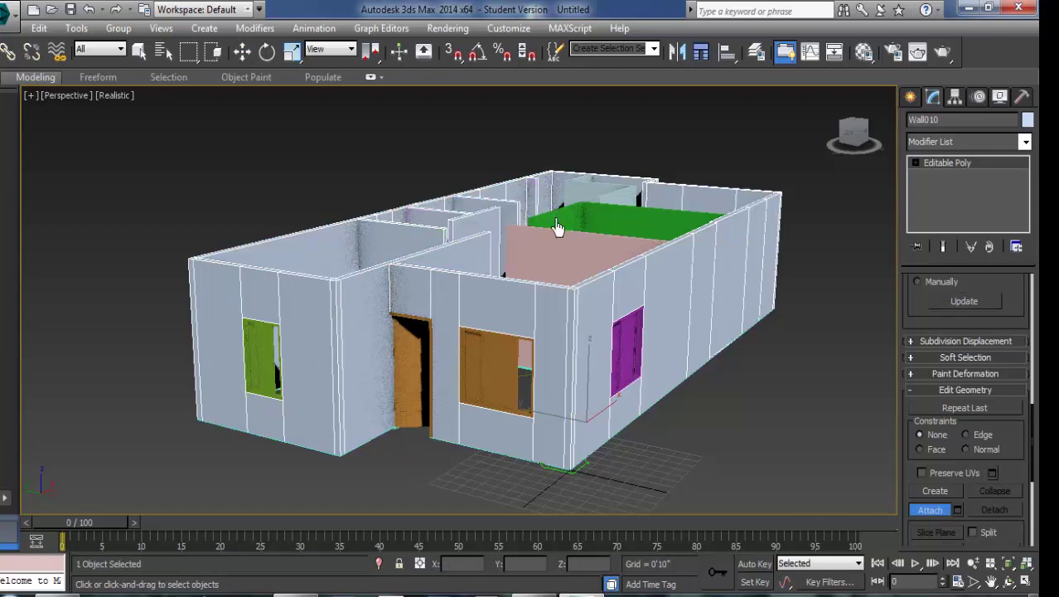